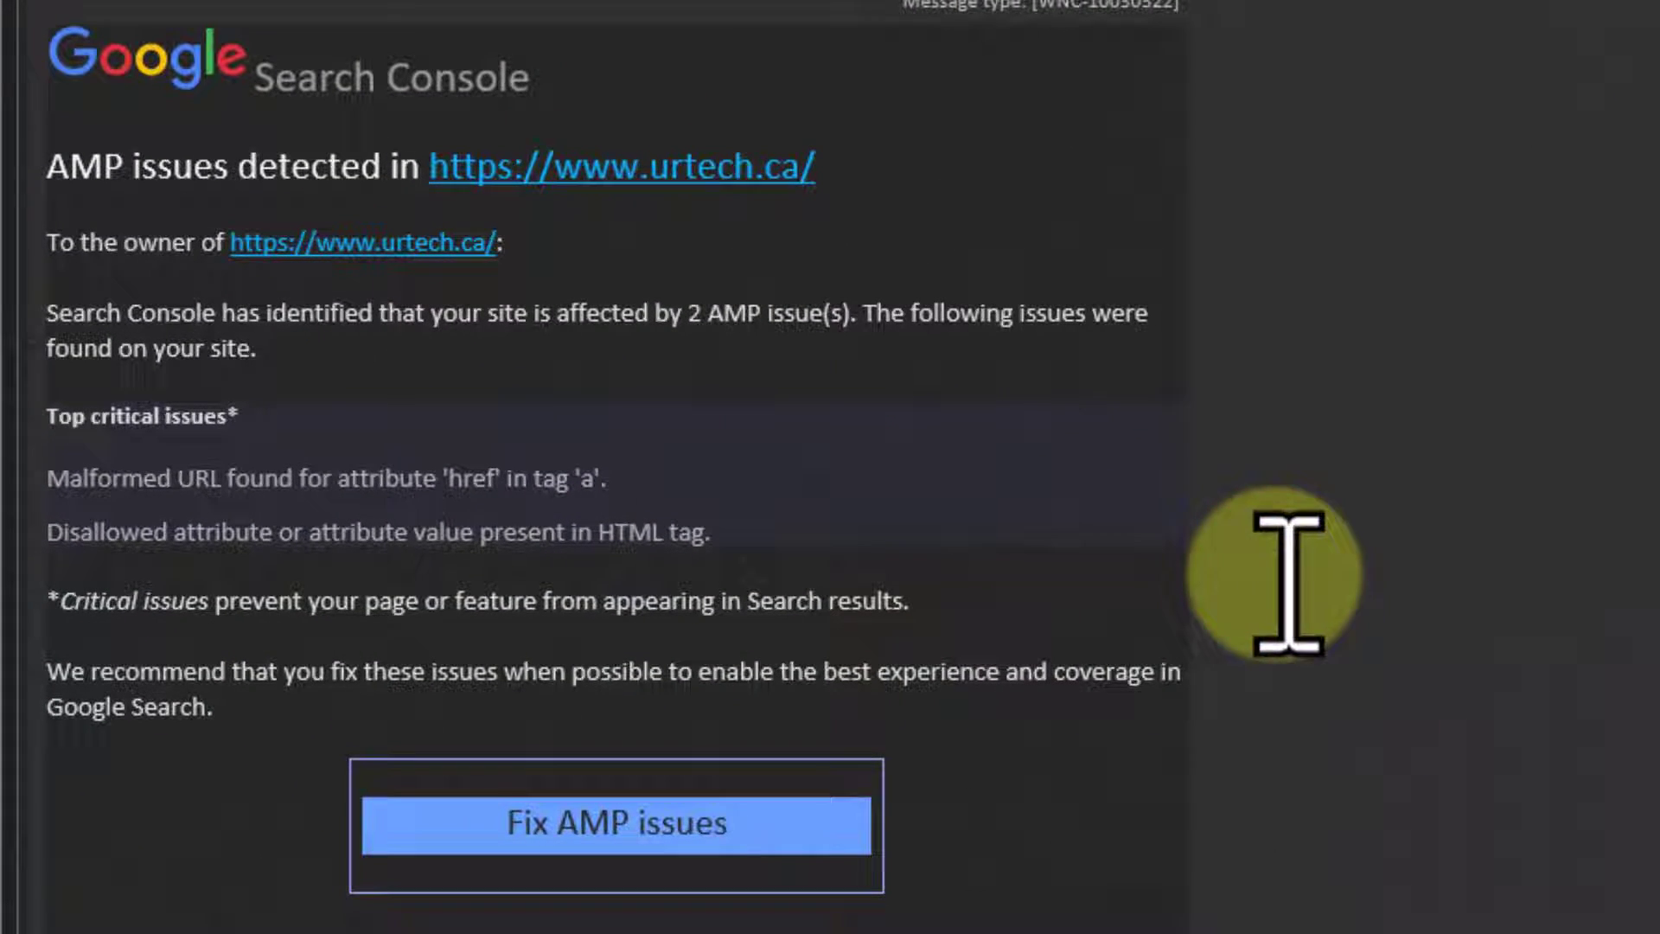
# - Highlight the Search Console heading and the AMP issues label in the report
pyautogui.moveTo(268, 86); pyautogui.dragTo(530, 80)
pyautogui.click(400, 78)
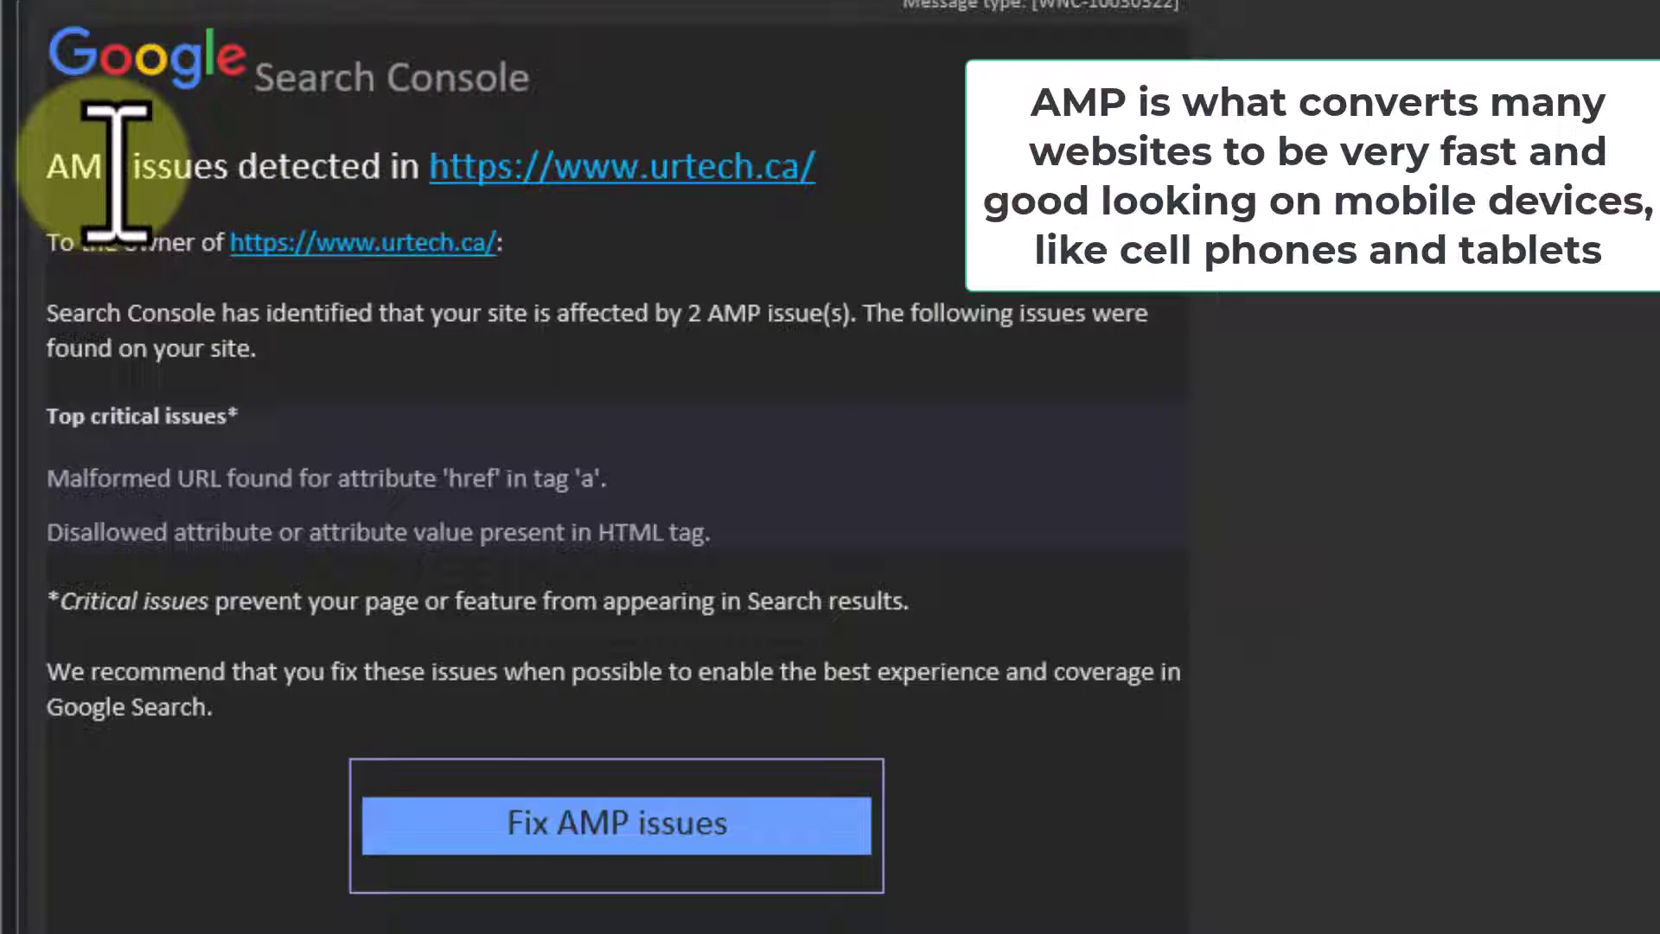
pyautogui.moveTo(49, 166); pyautogui.dragTo(237, 169)
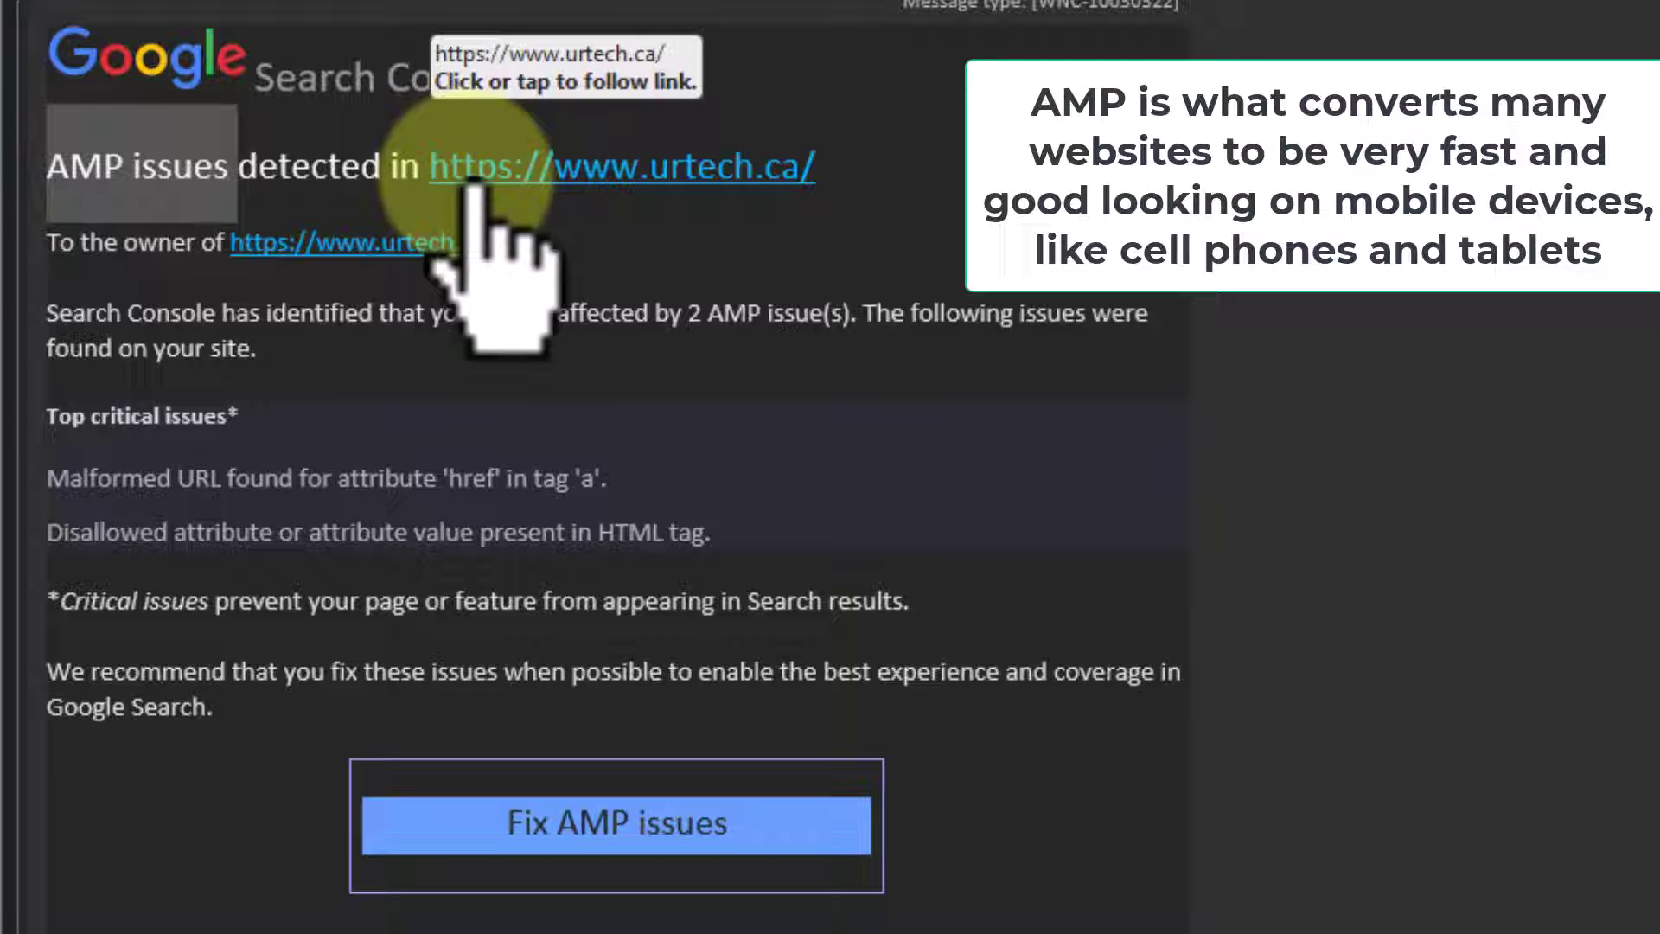
pyautogui.click(119, 322)
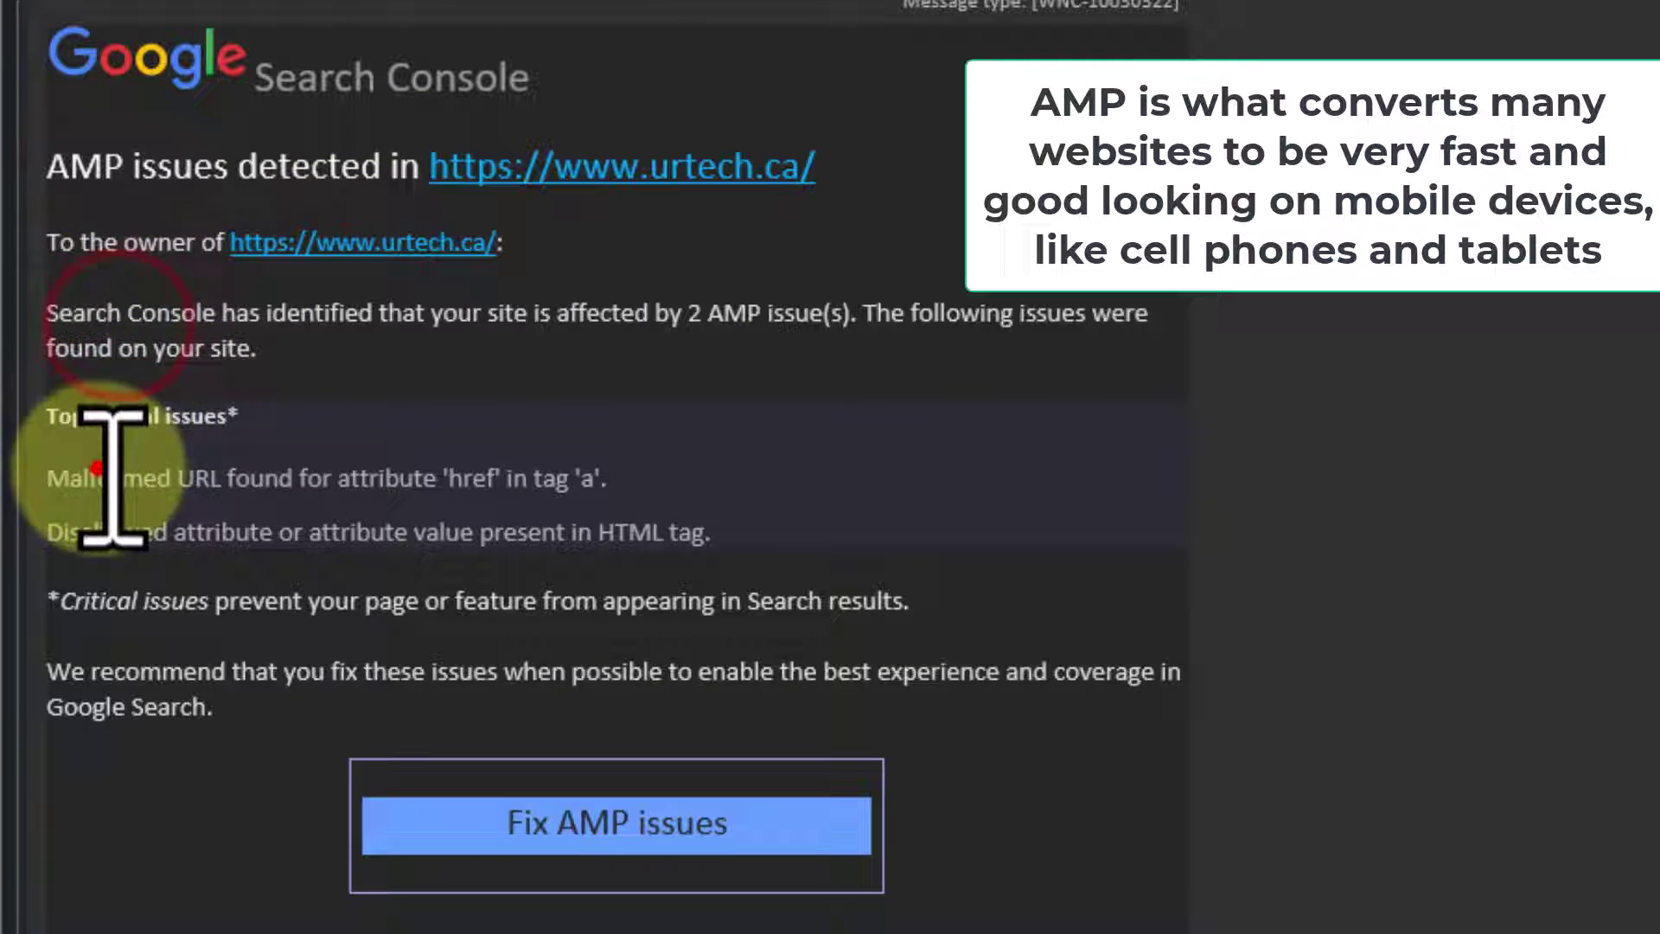
# - Point out the Disallowed tag issue line, then maximize the Search Console window
pyautogui.moveTo(97, 472); pyautogui.dragTo(484, 640)
pyautogui.click(140, 534)
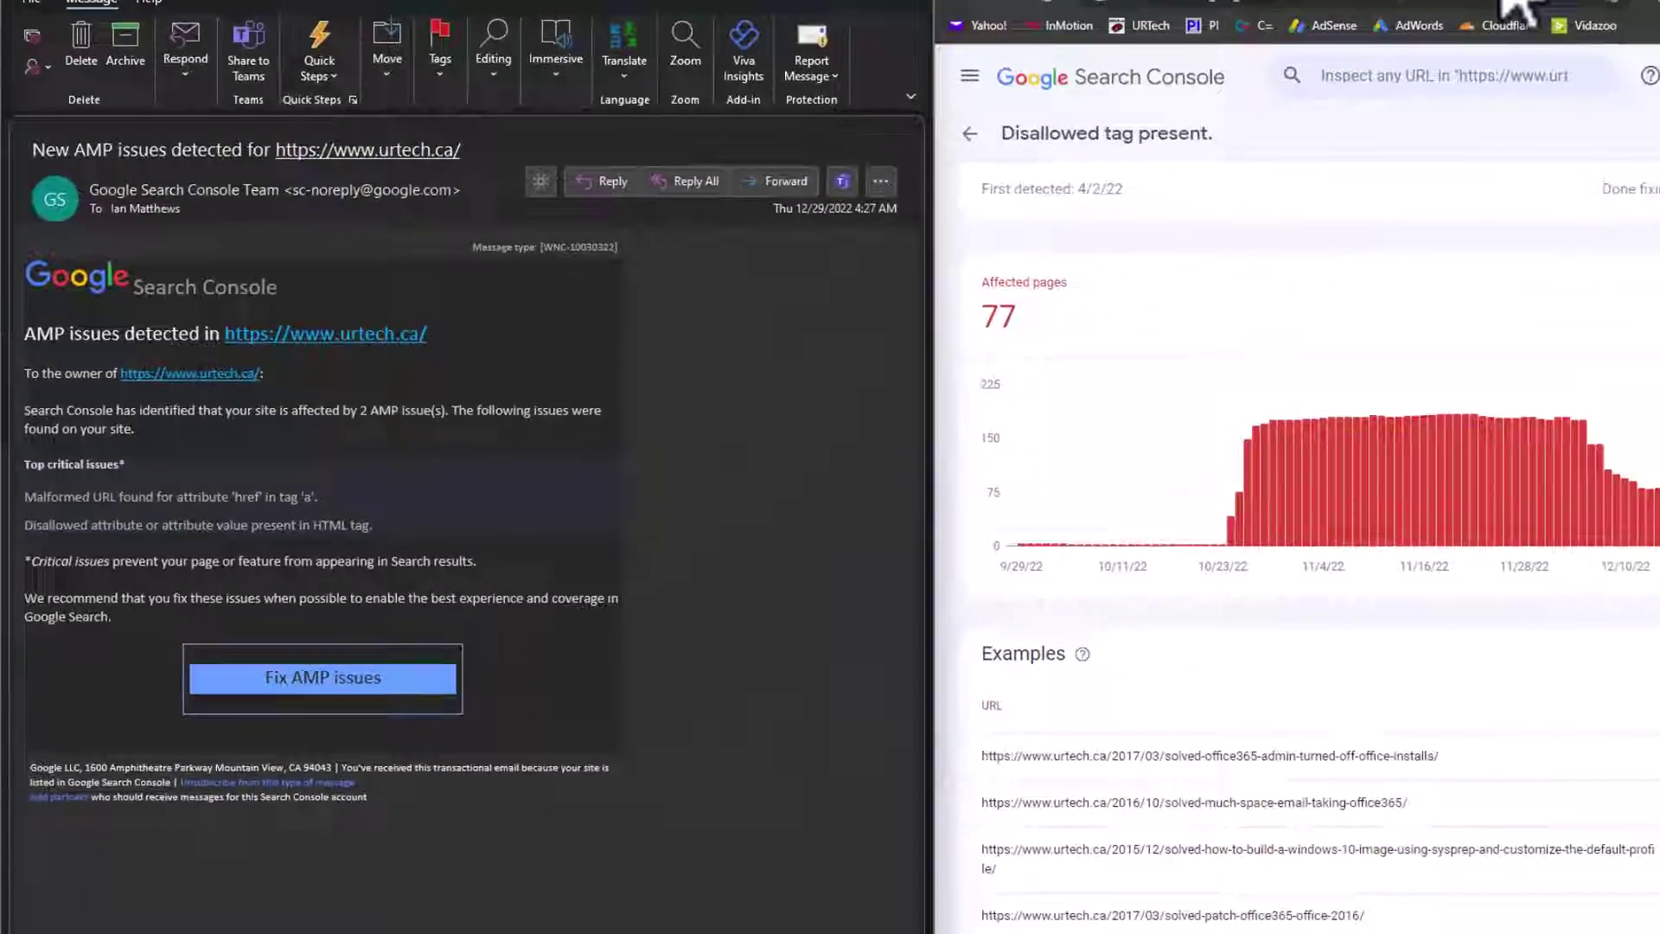
pyautogui.moveTo(1495, 5); pyautogui.dragTo(1017, 143)
pyautogui.doubleClick(1228, 127)
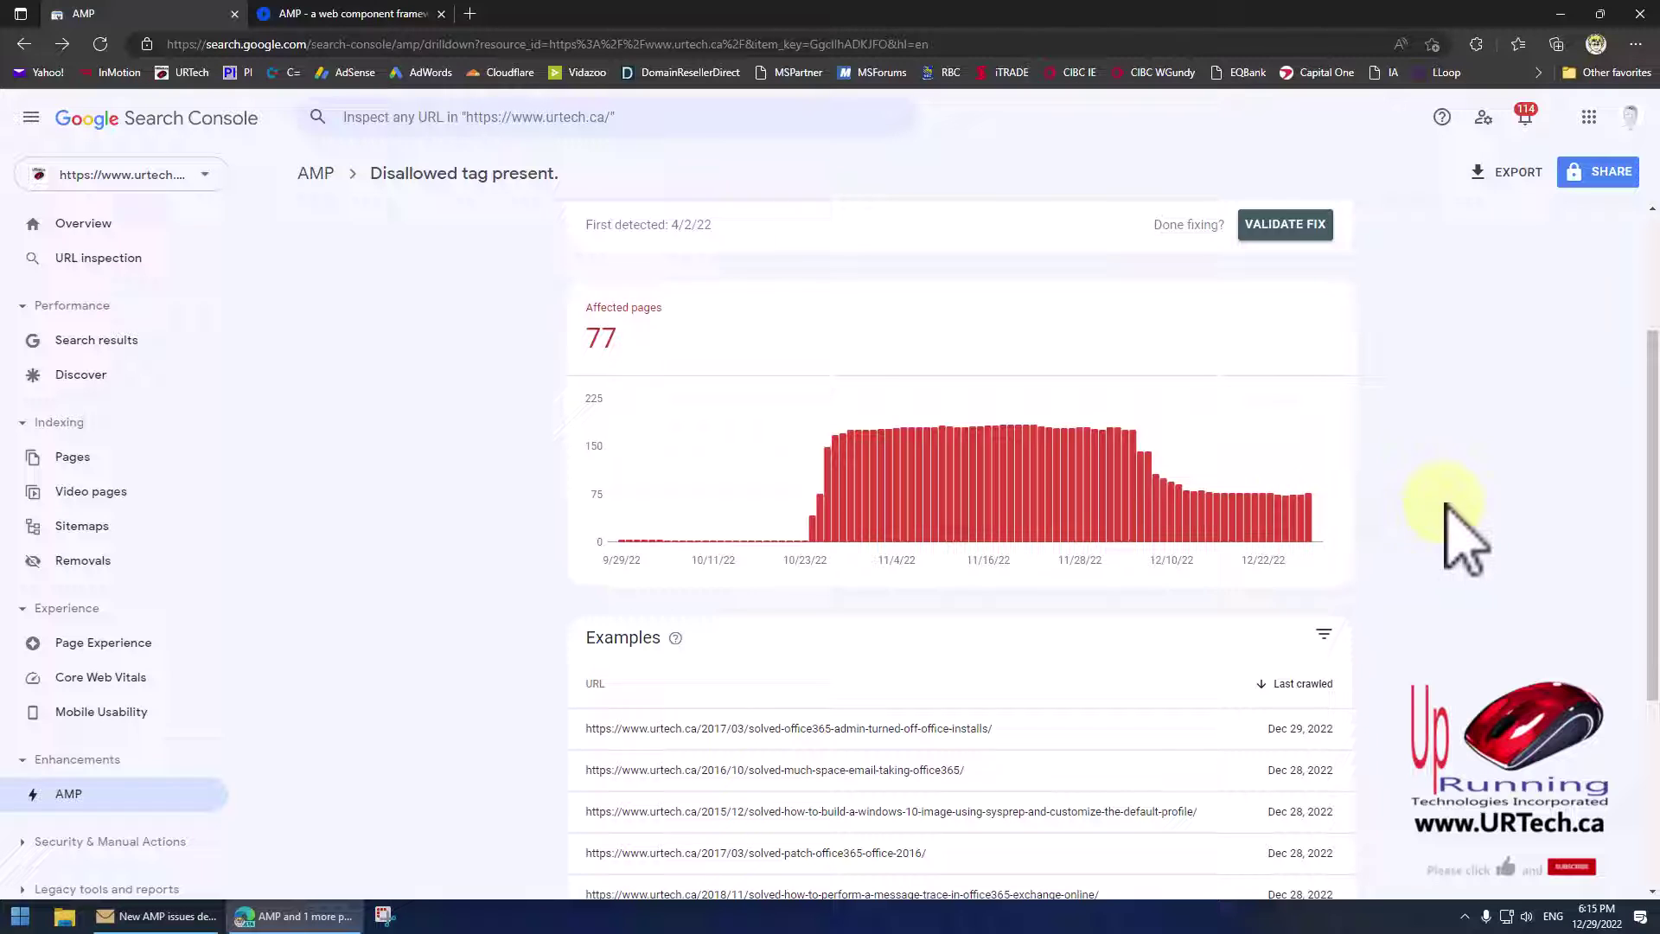
# - Open the first example URL's details and highlight the 'tag file is disallowed' message
pyautogui.click(1023, 729)
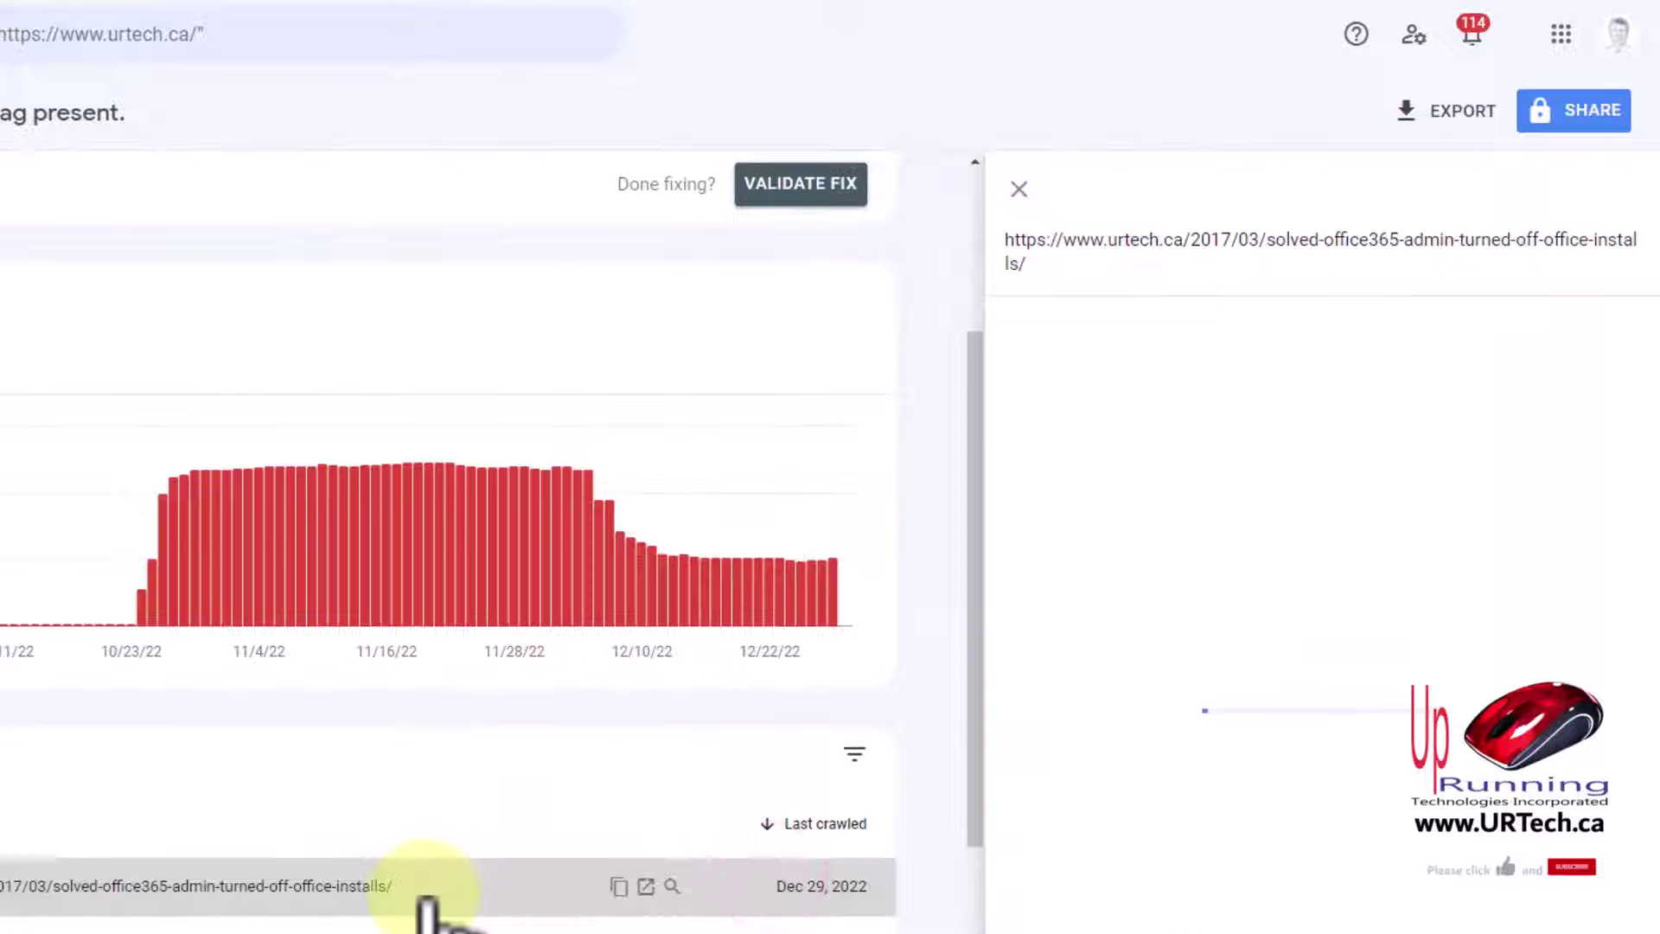
pyautogui.scroll(-5, 426, 899)
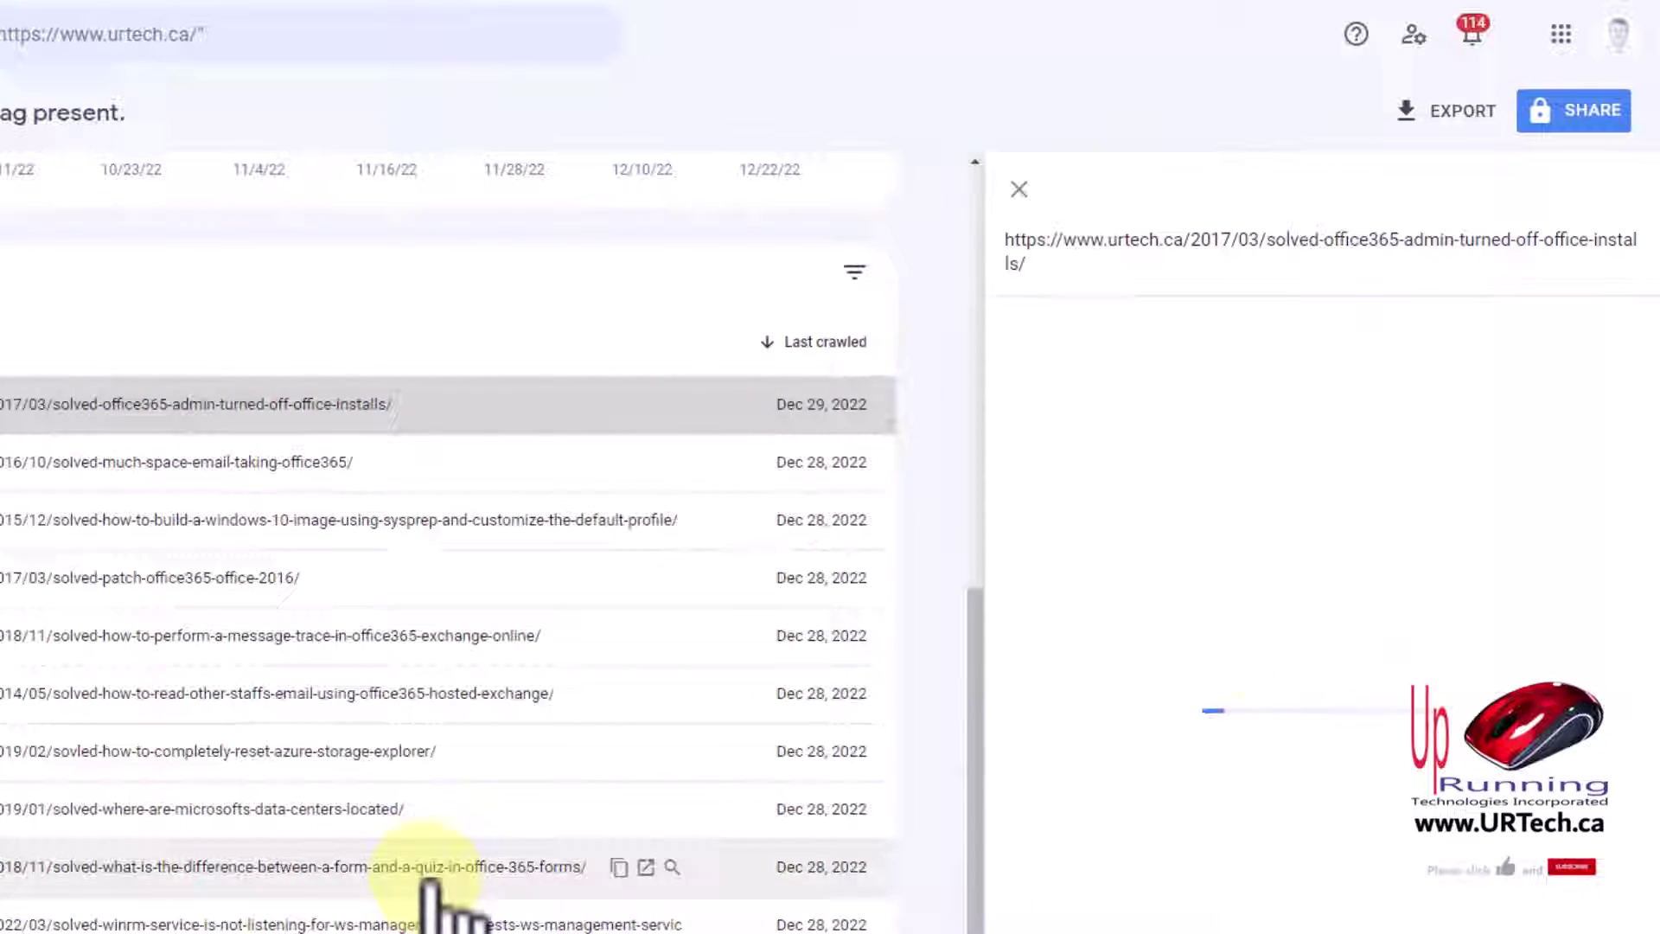
pyautogui.scroll(5, 438, 891)
pyautogui.scroll(-5, 445, 908)
pyautogui.scroll(5, 778, 667)
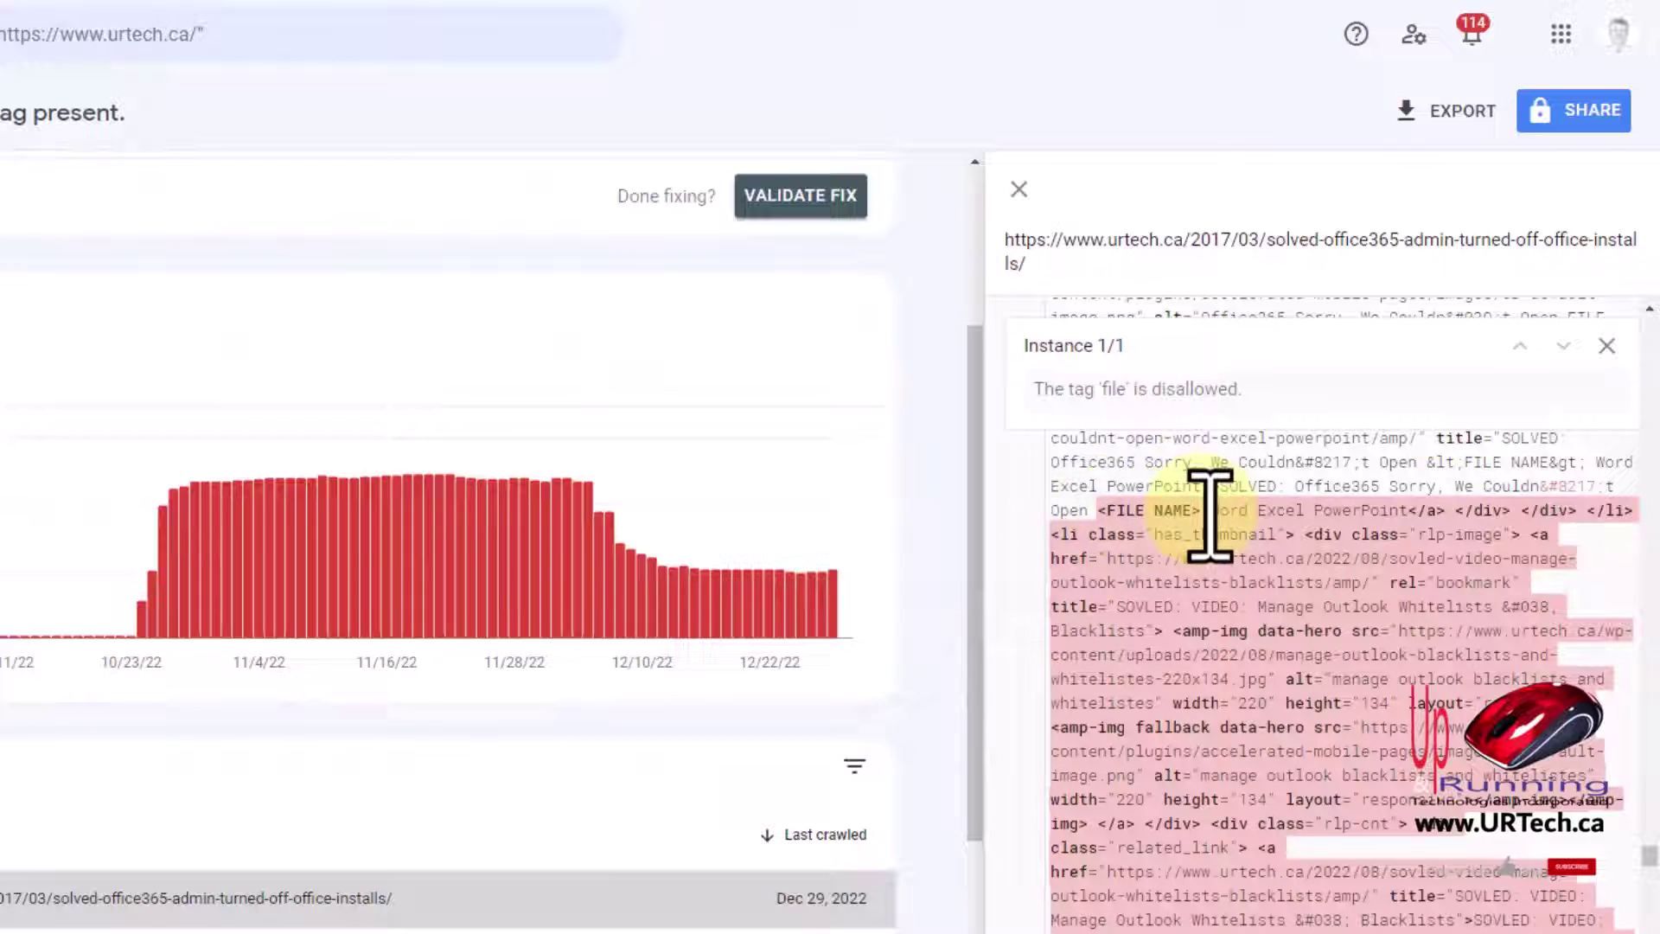
pyautogui.scroll(-10, 1209, 516)
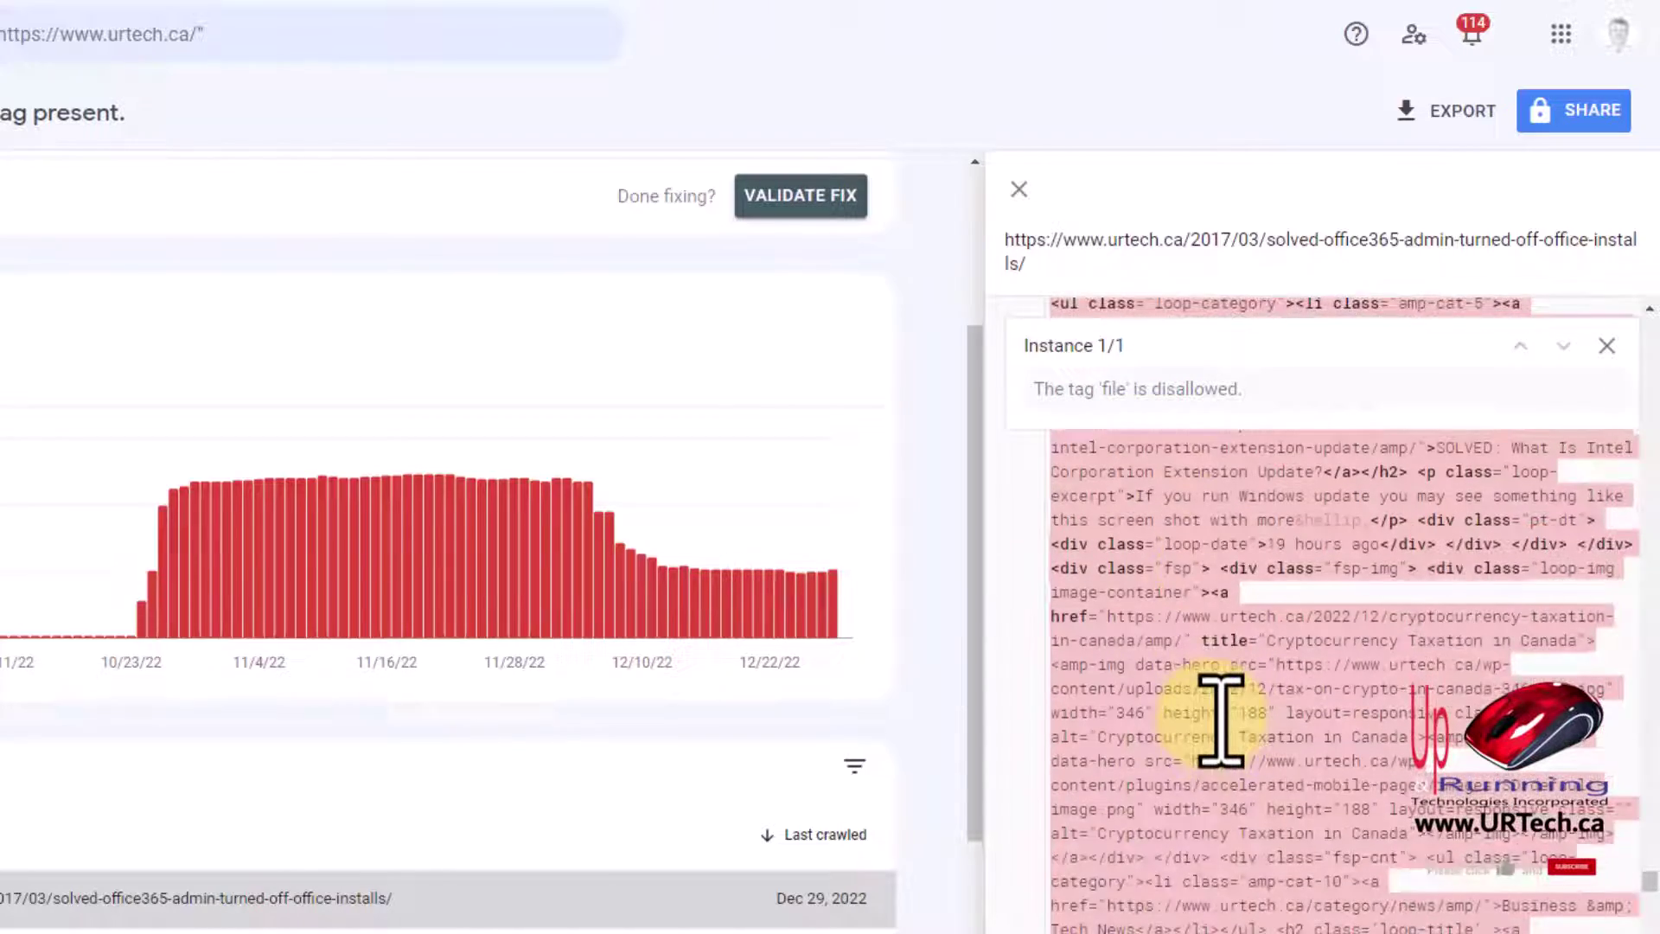
pyautogui.scroll(-10, 1221, 719)
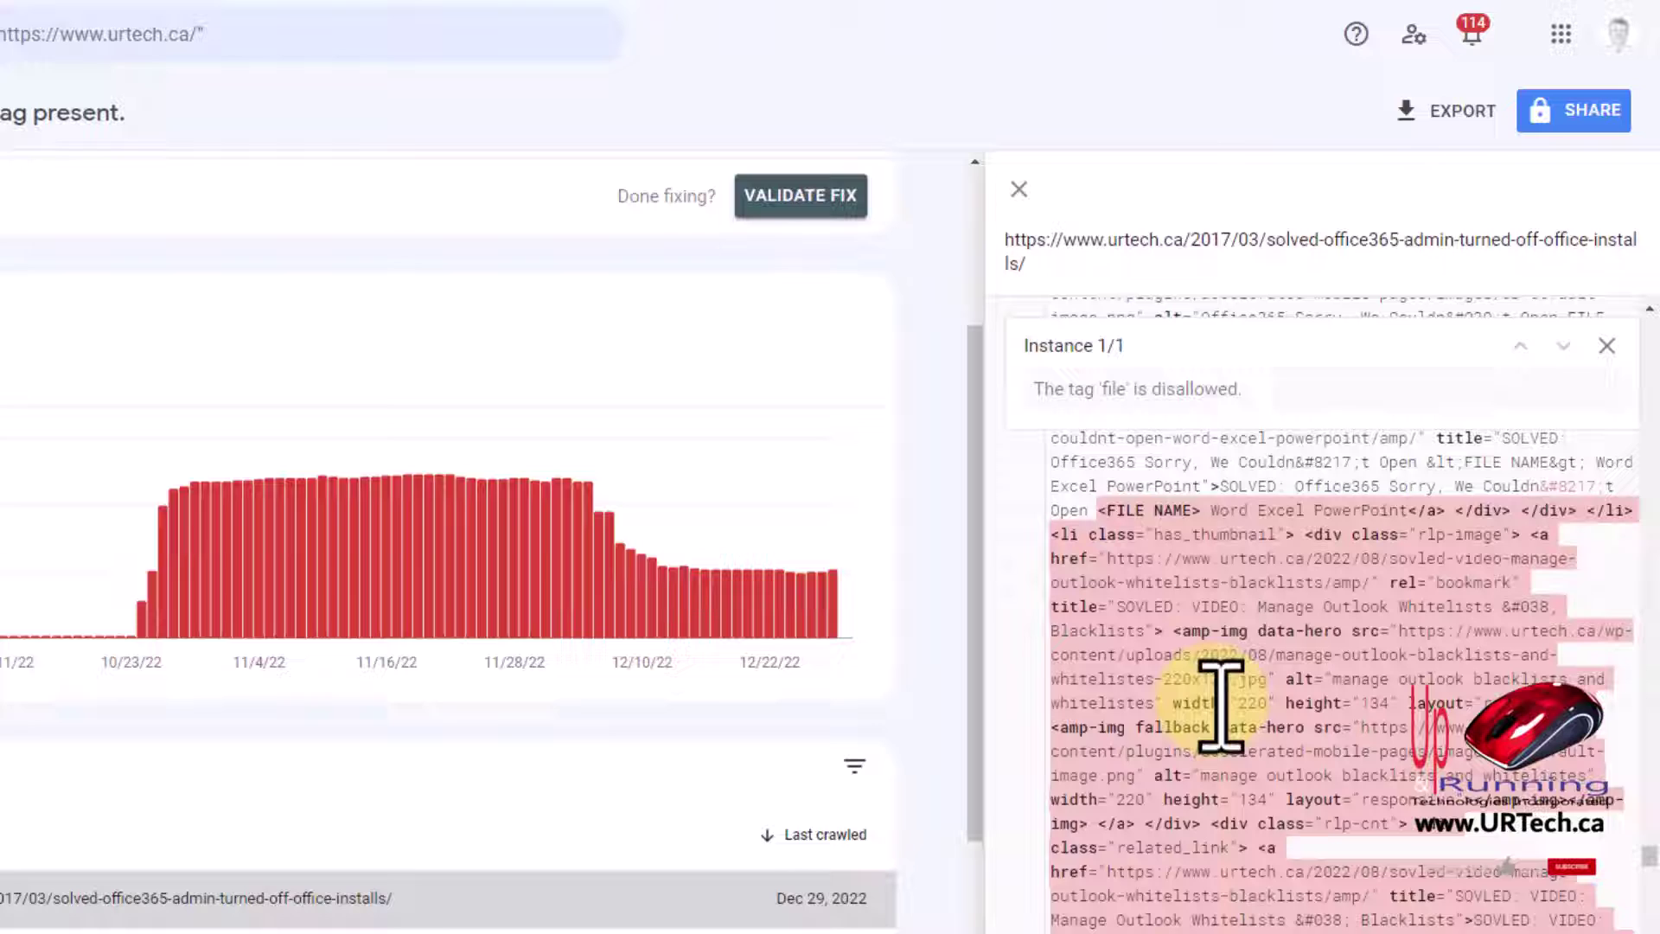
pyautogui.scroll(-2, 1219, 701)
pyautogui.scroll(2, 1219, 697)
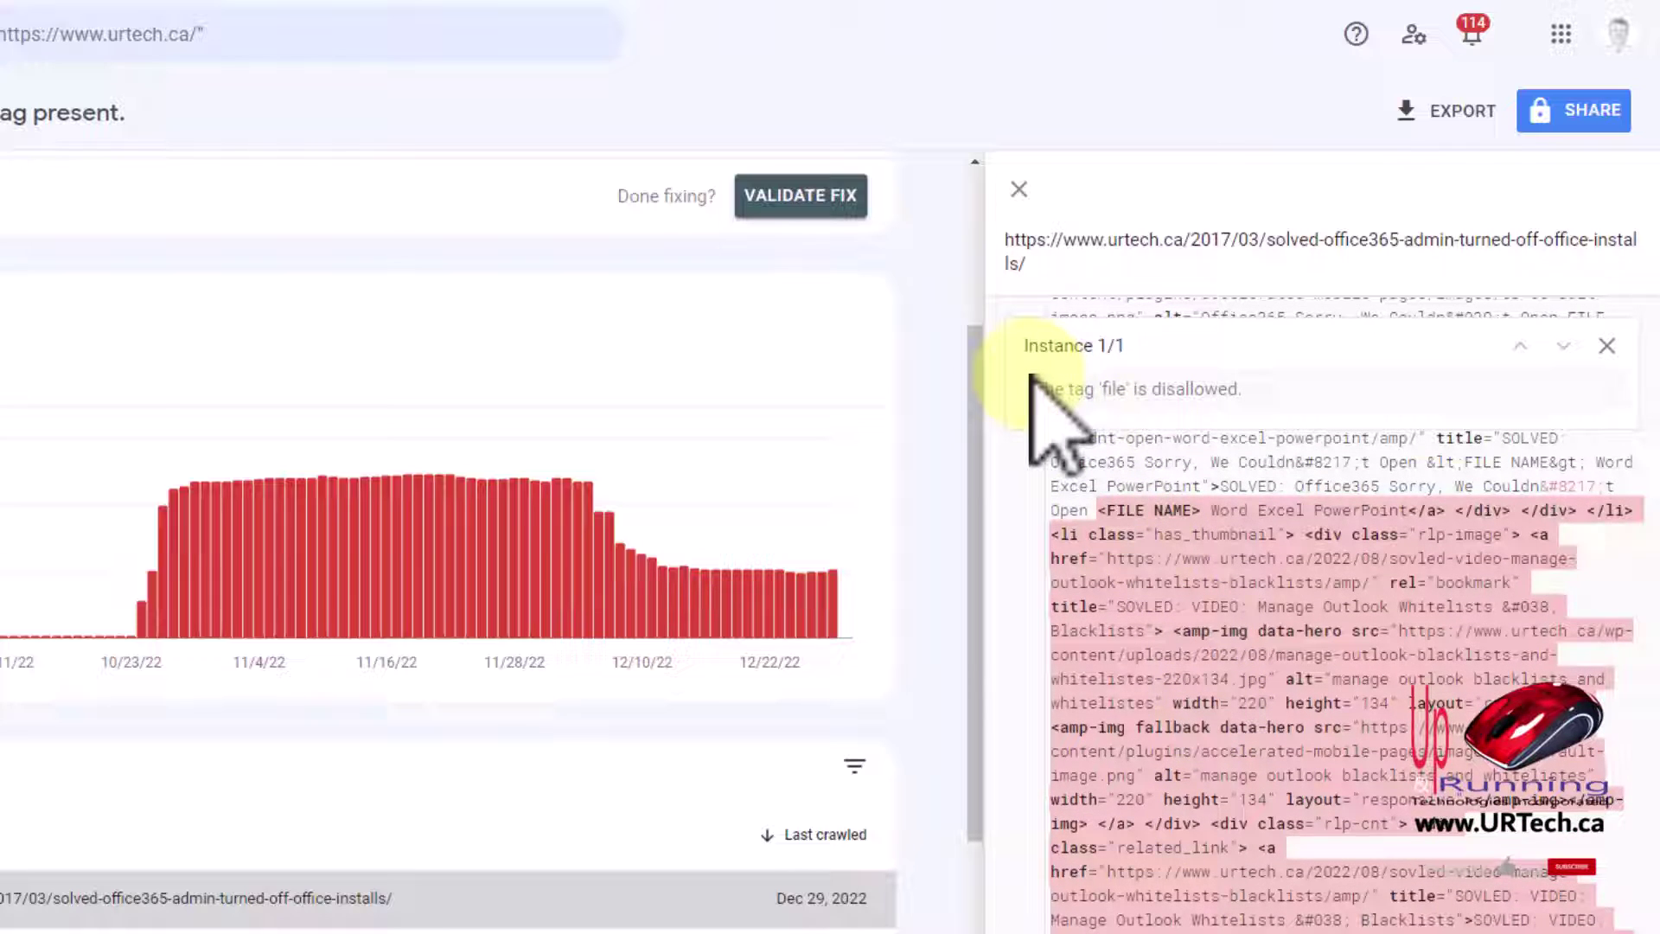
pyautogui.moveTo(1037, 389); pyautogui.dragTo(1244, 386)
pyautogui.click(1244, 385)
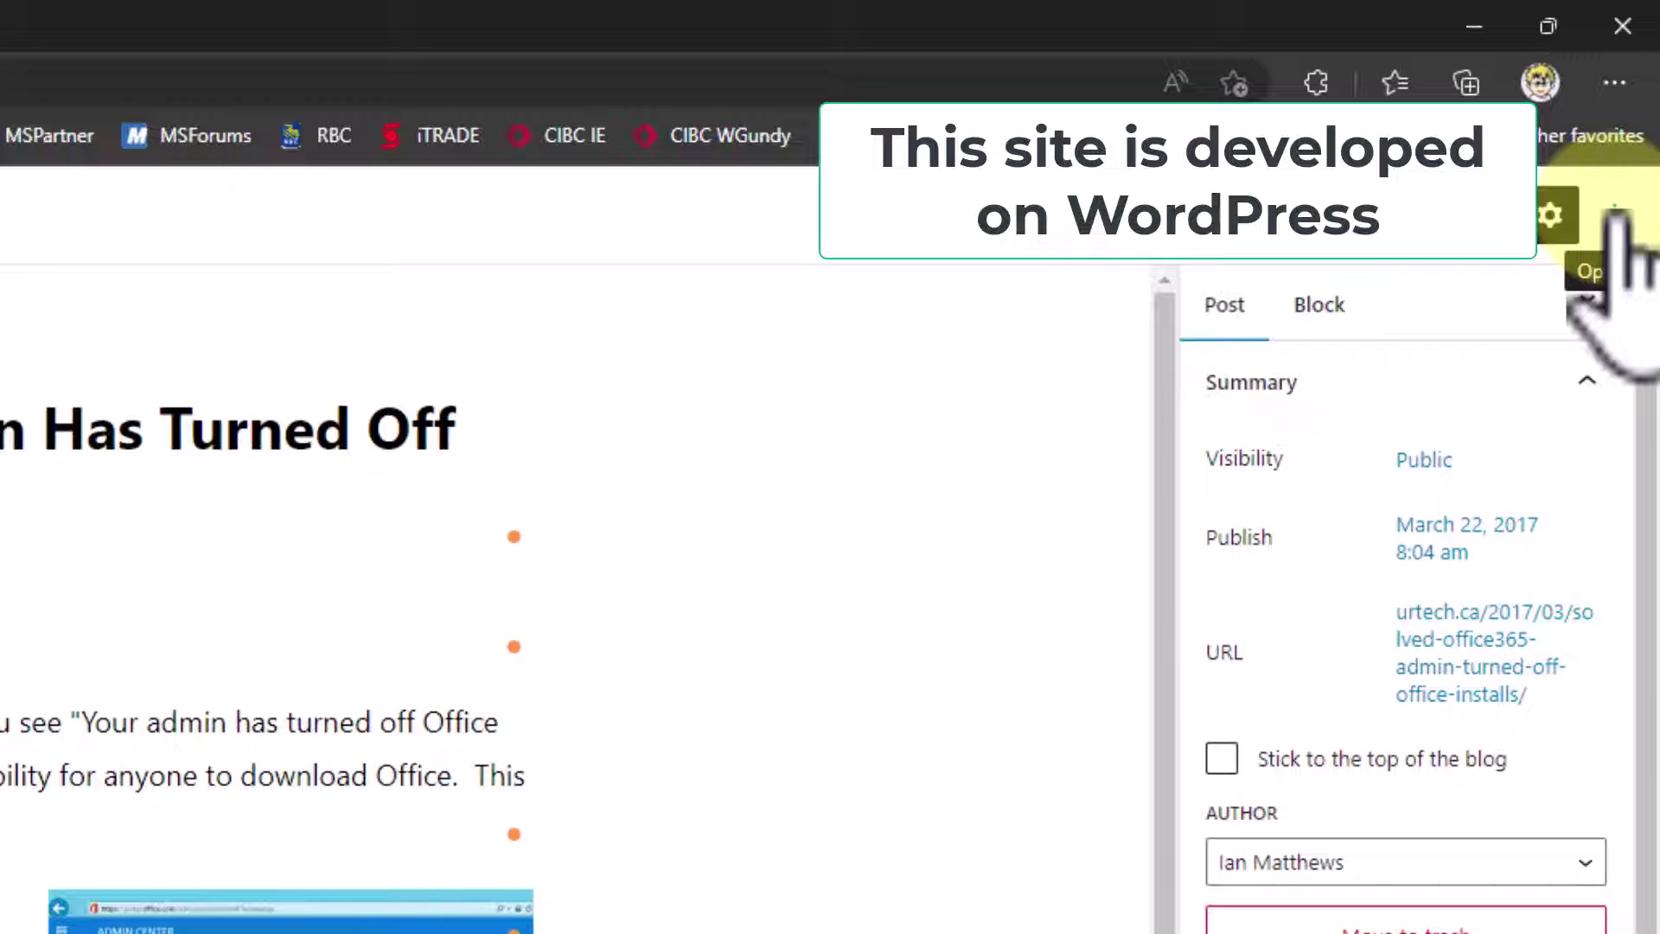
# - Switch the Office365 post to the code editor and search its code for 'file'
pyautogui.click(1614, 211)
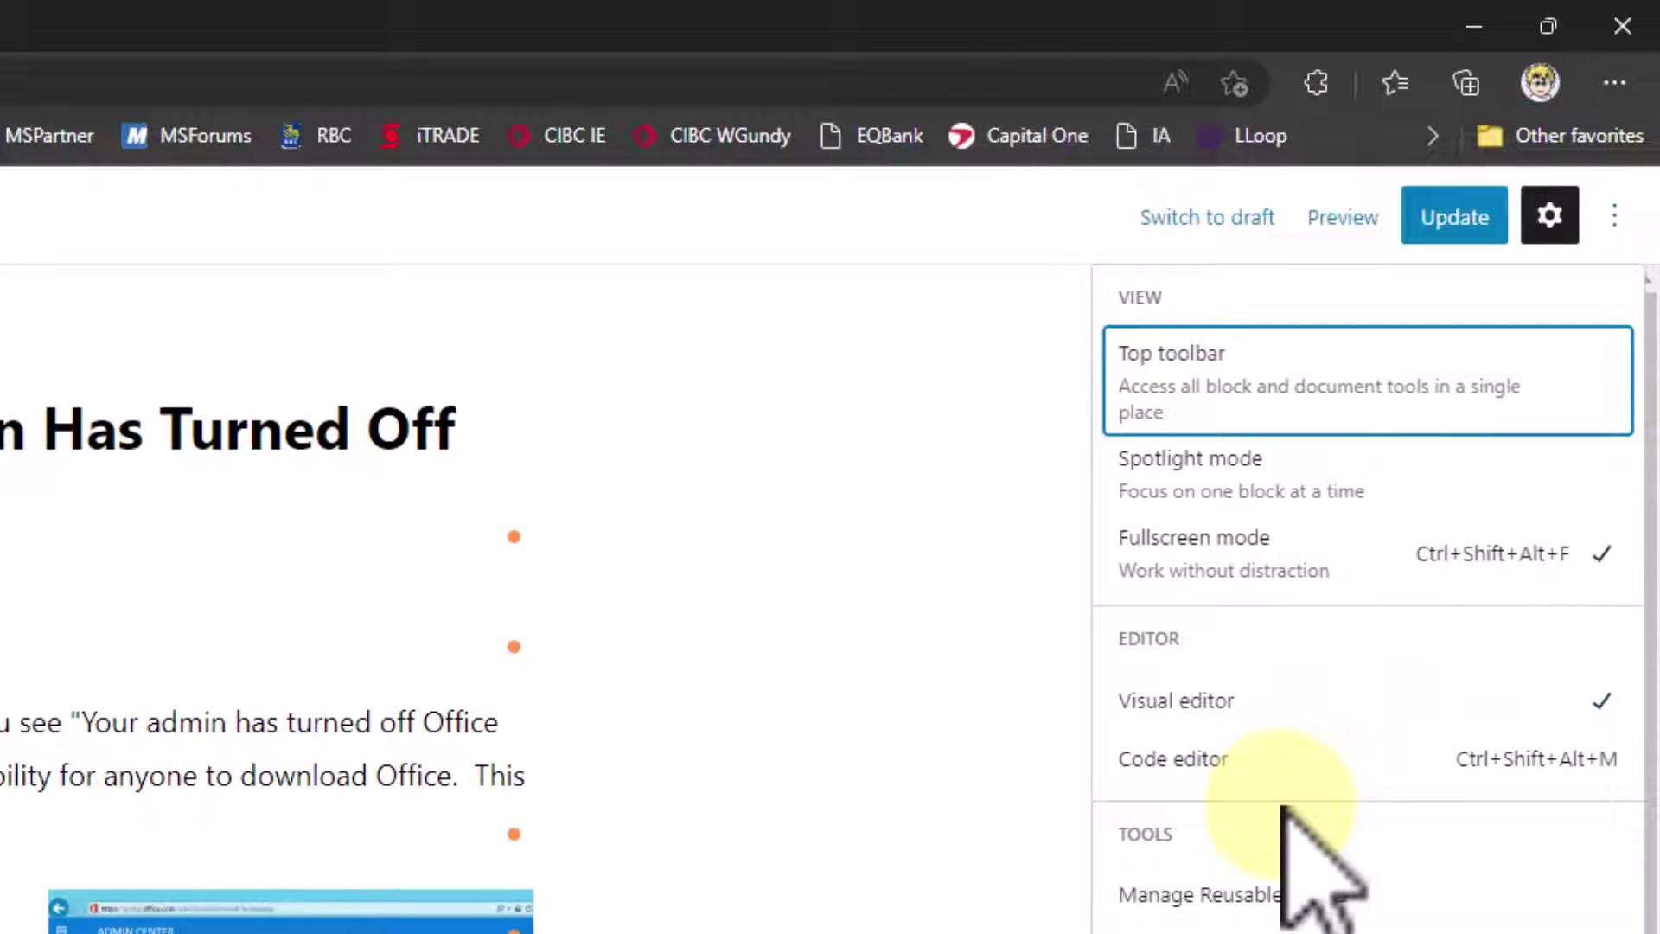
pyautogui.click(1219, 758)
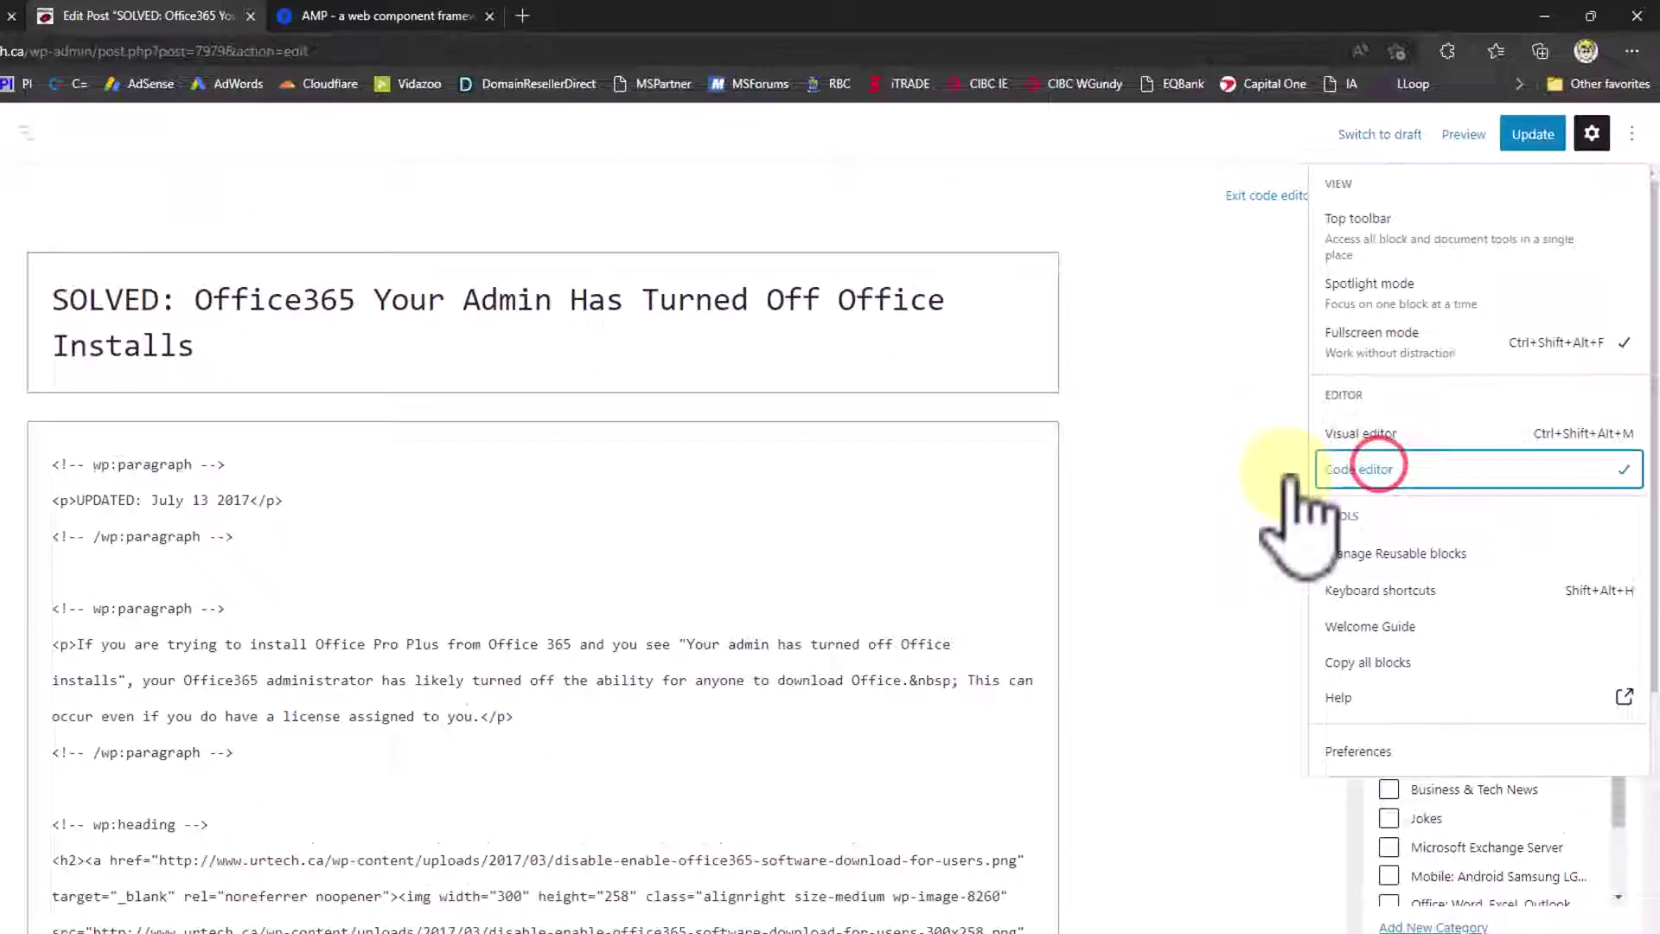
pyautogui.click(454, 562)
pyautogui.hotkey('ctrl', 'f')
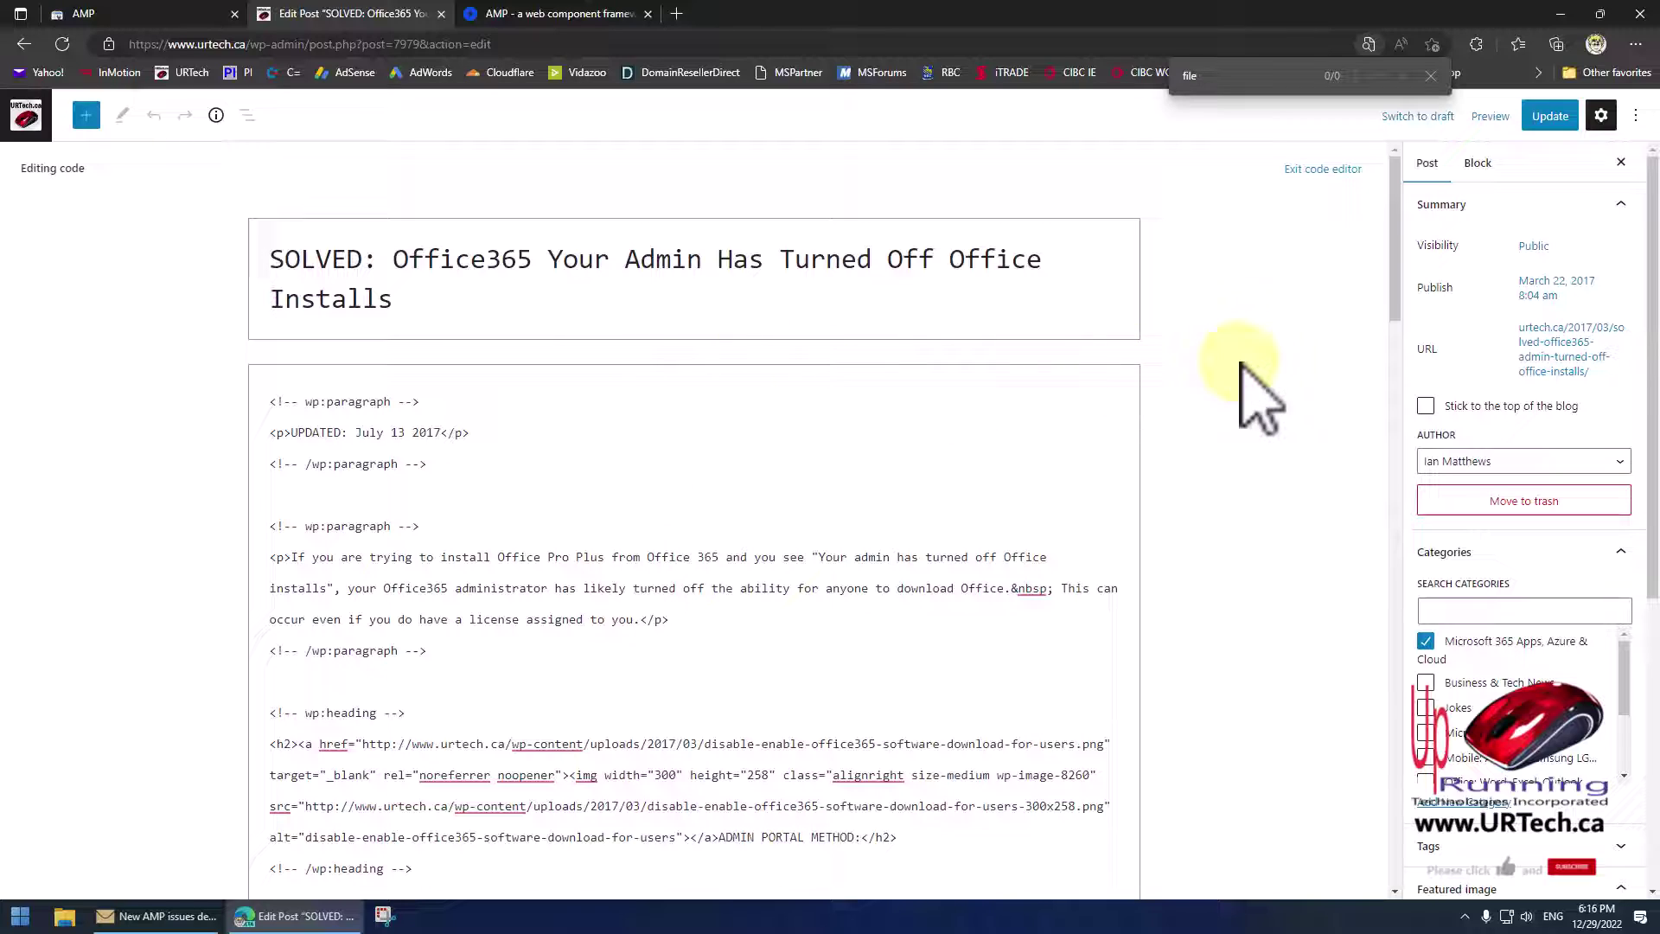
pyautogui.scroll(-6, 1250, 380)
pyautogui.scroll(6, 1228, 259)
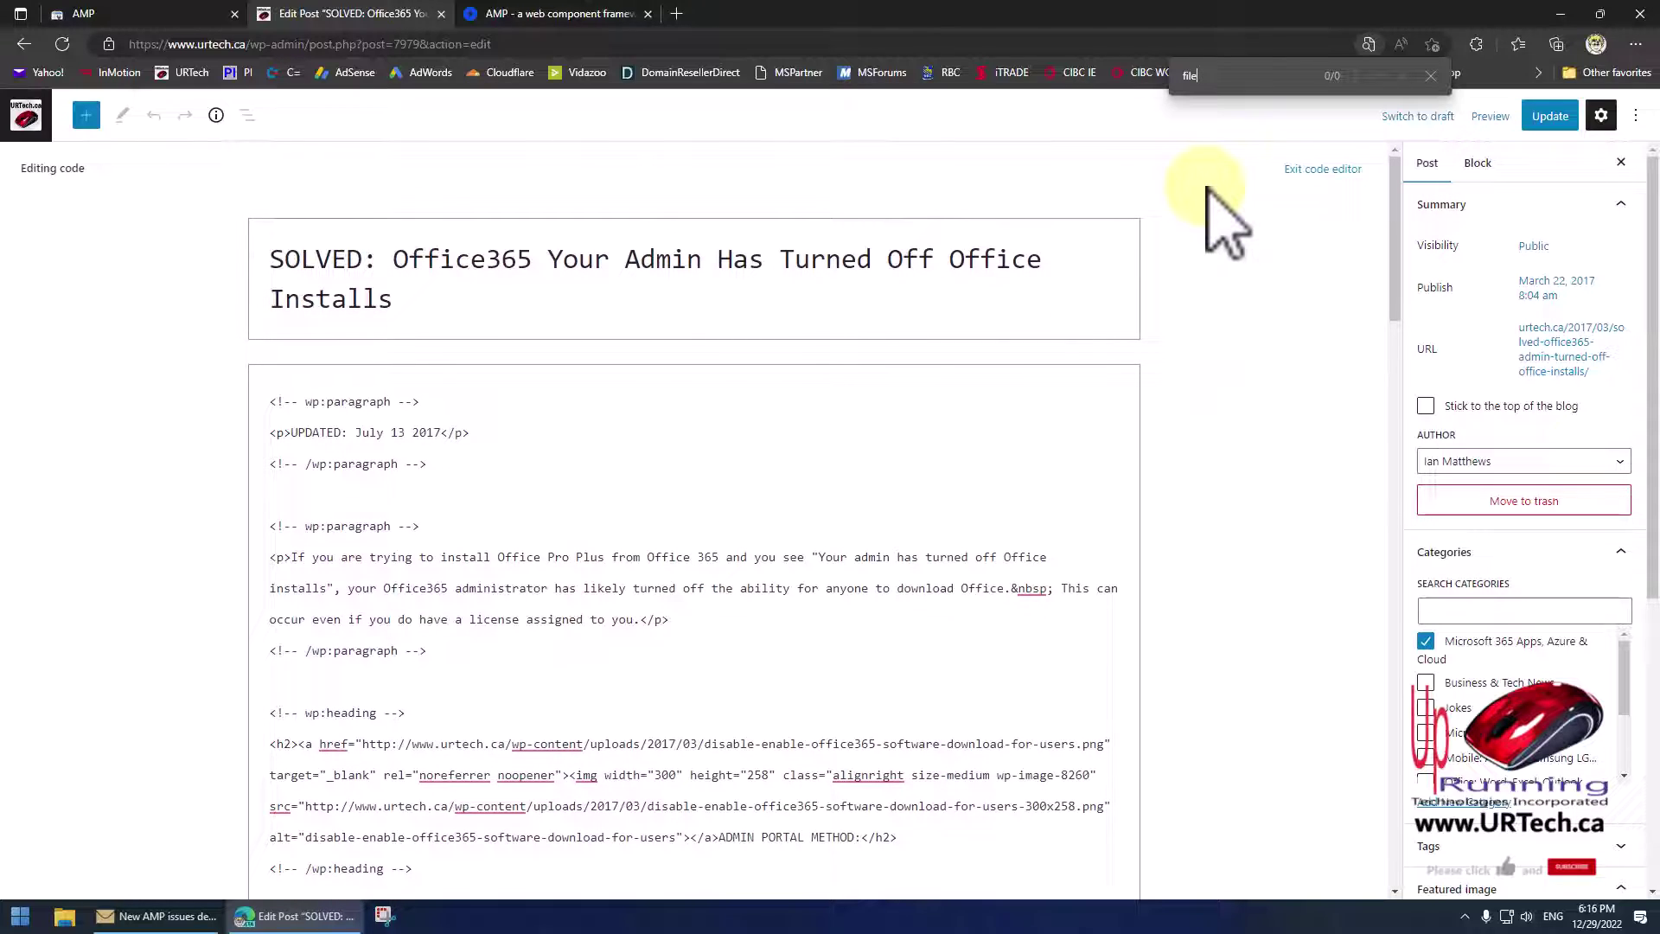
pyautogui.click(95, 13)
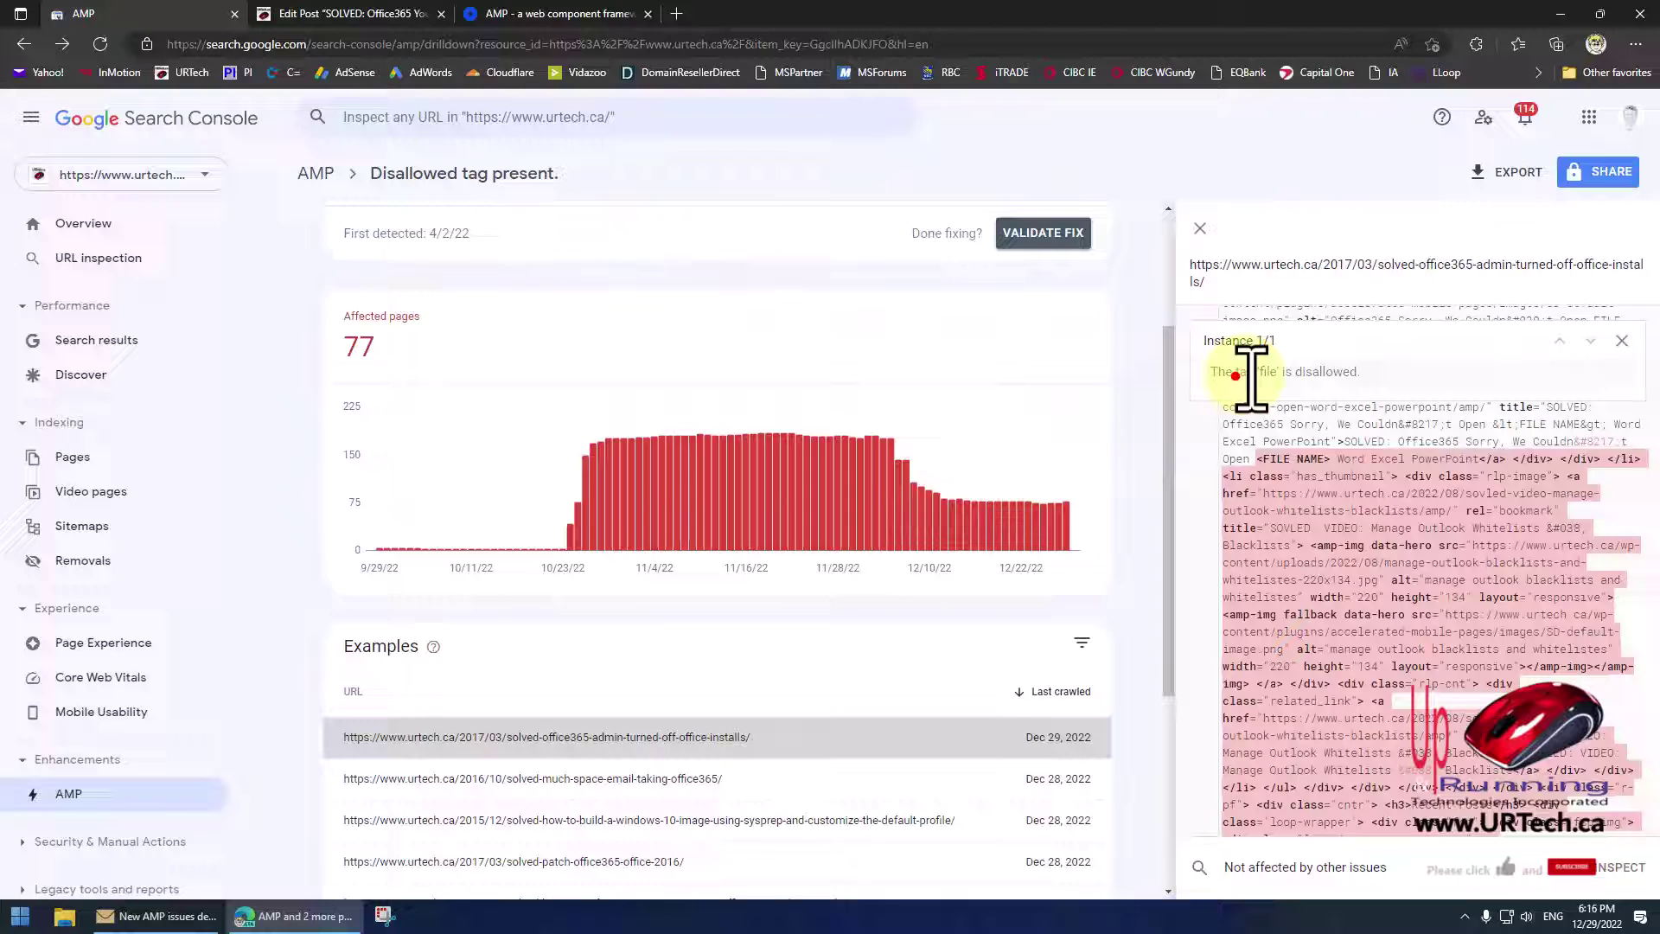
pyautogui.moveTo(1251, 378); pyautogui.dragTo(1306, 372)
pyautogui.click(524, 13)
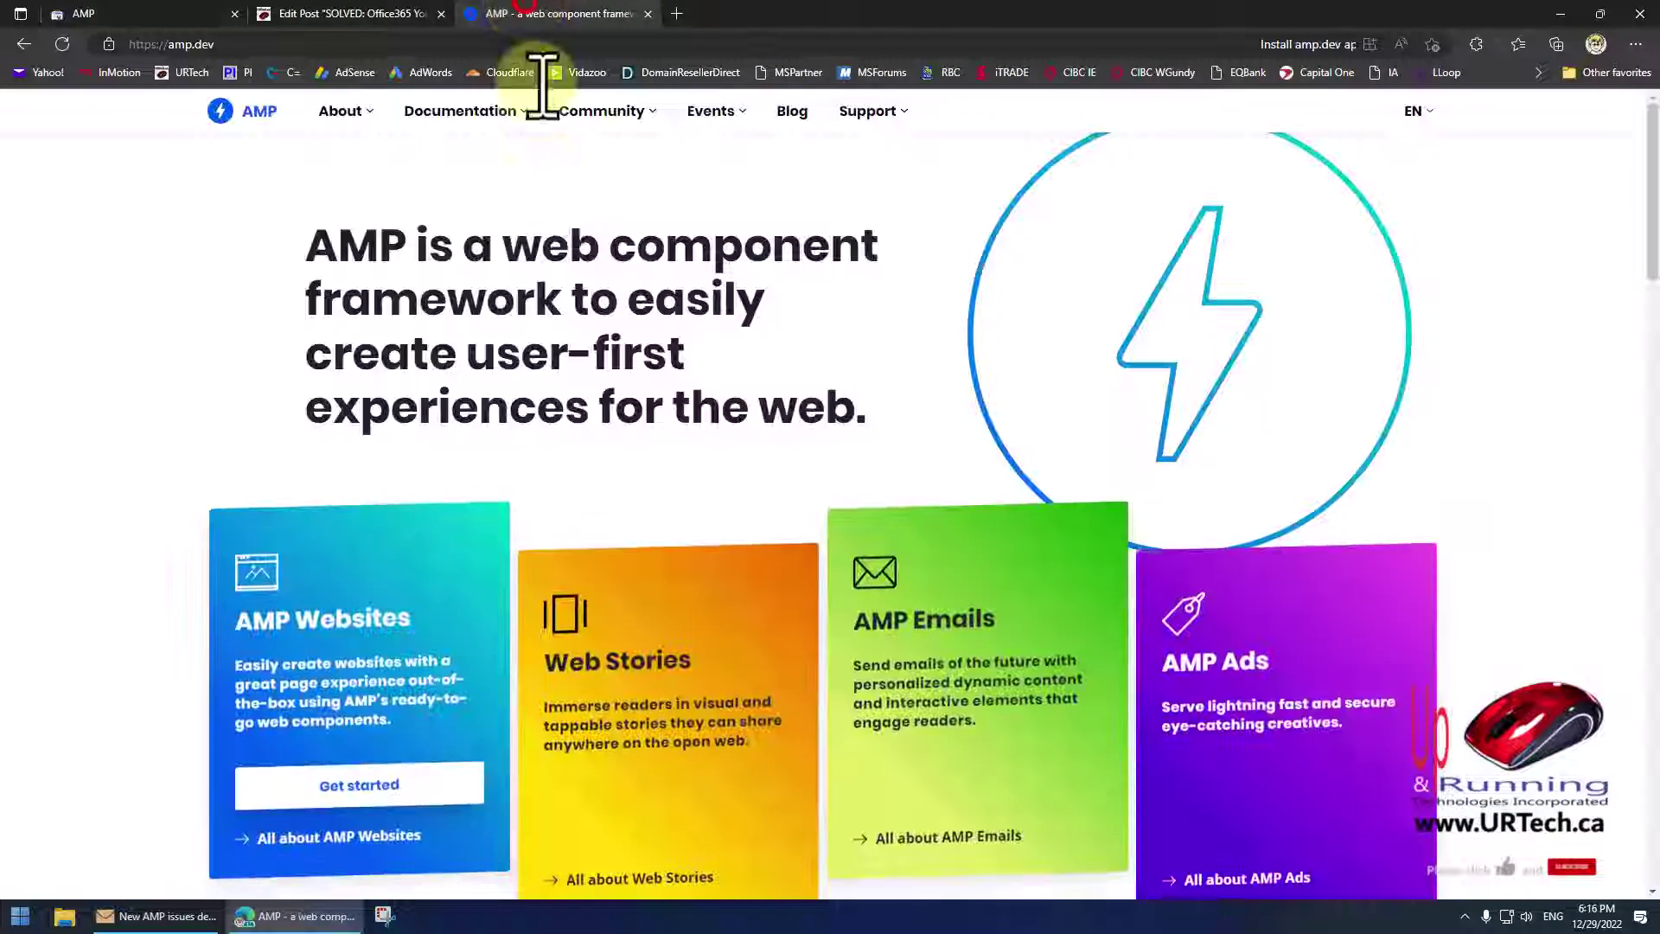
pyautogui.click(364, 14)
# - Exit the code editor back to the visual editor and close the Edit Post tab
pyautogui.scroll(-8, 562, 571)
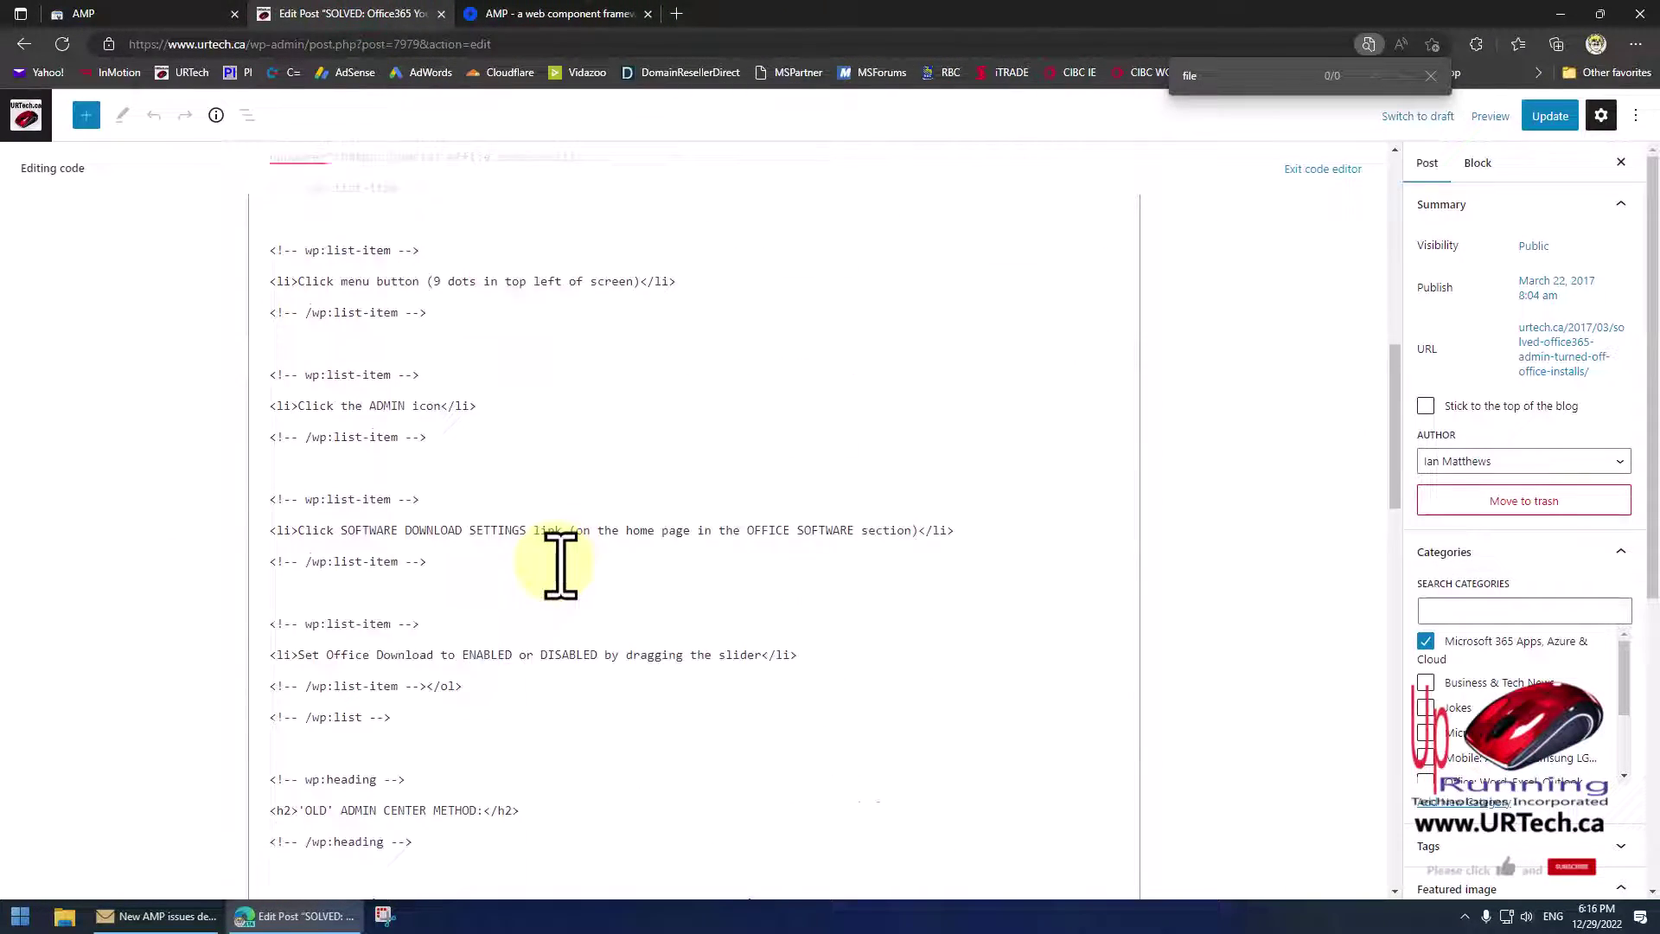
pyautogui.scroll(8, 562, 570)
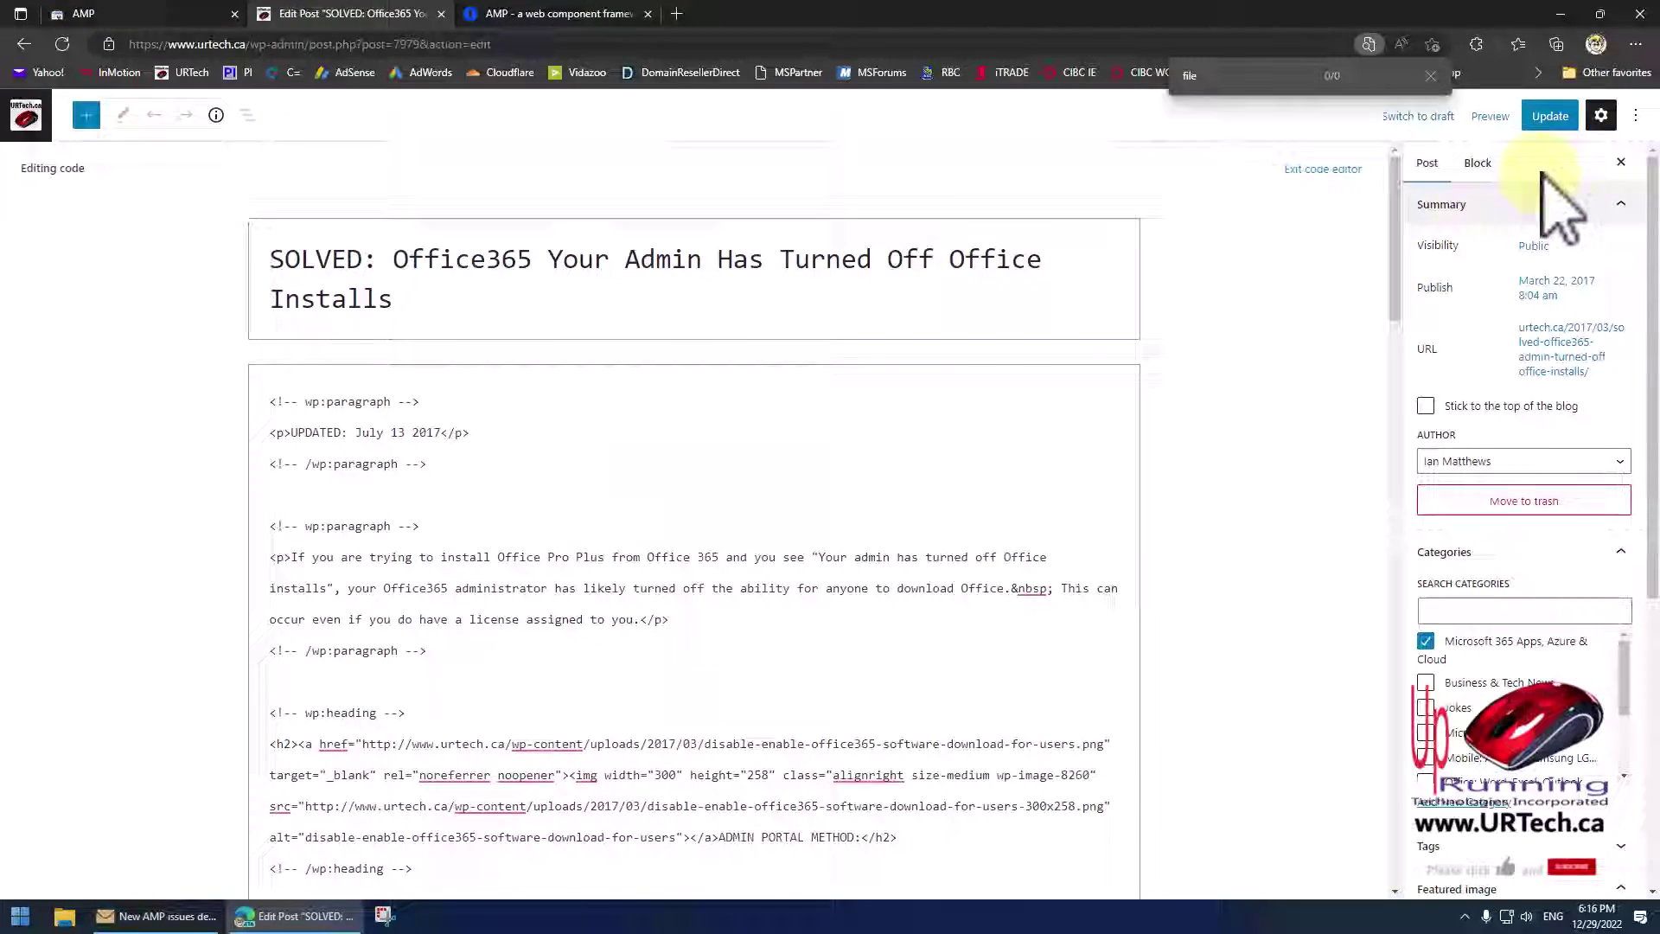
pyautogui.click(1622, 162)
pyautogui.click(1564, 170)
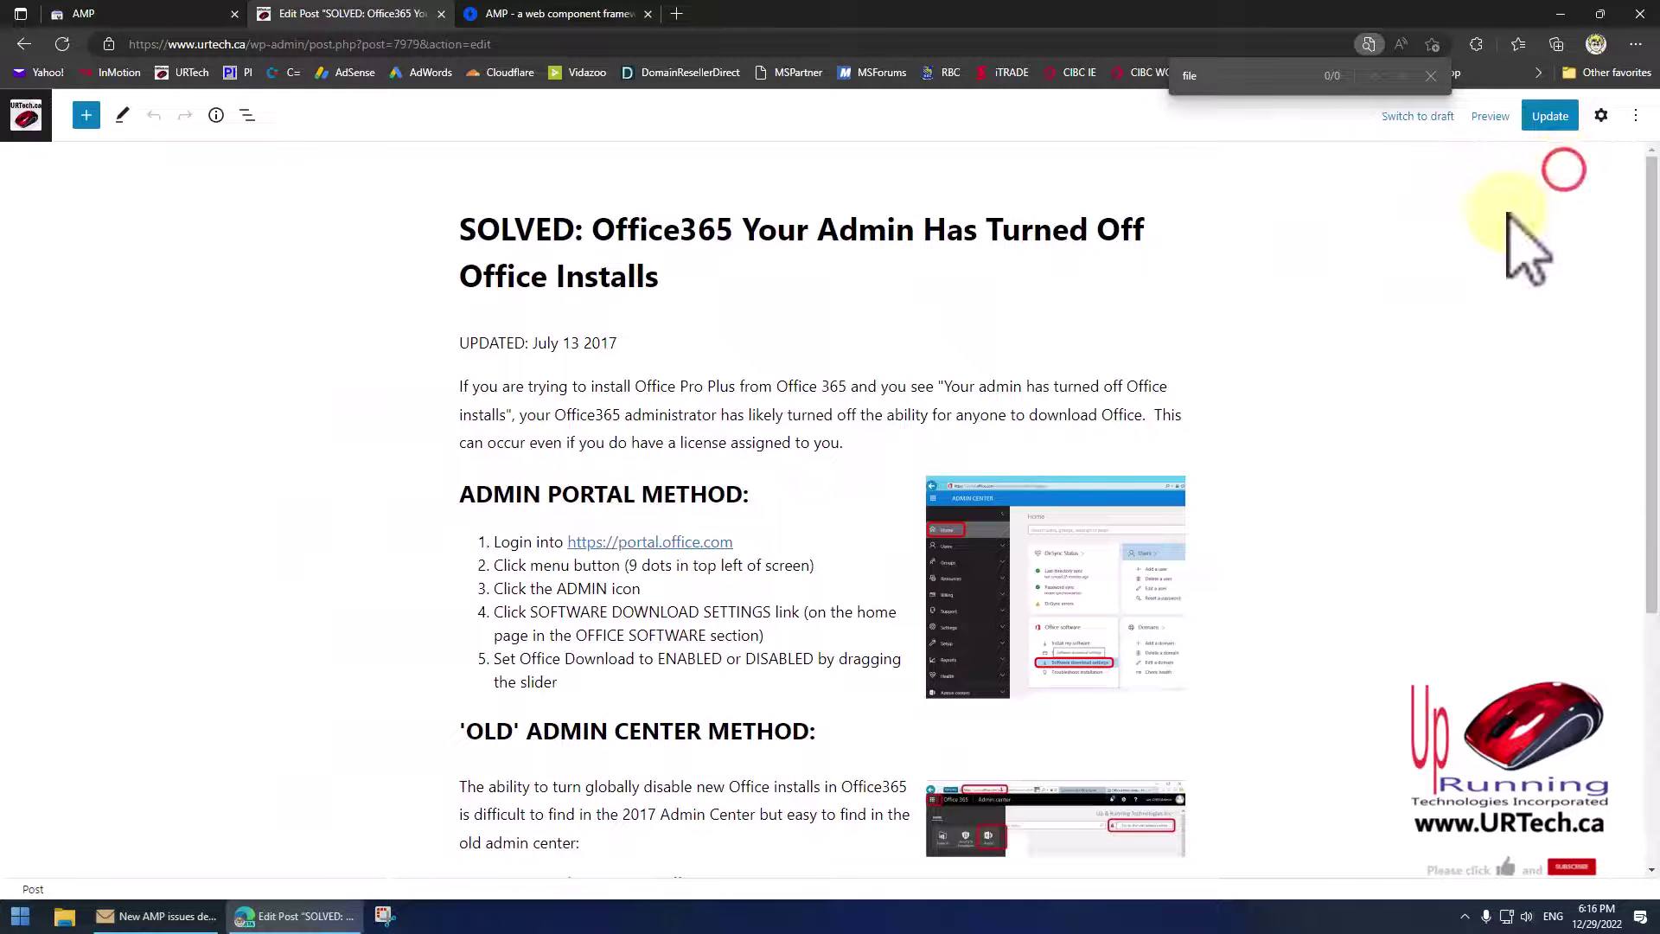
pyautogui.click(441, 14)
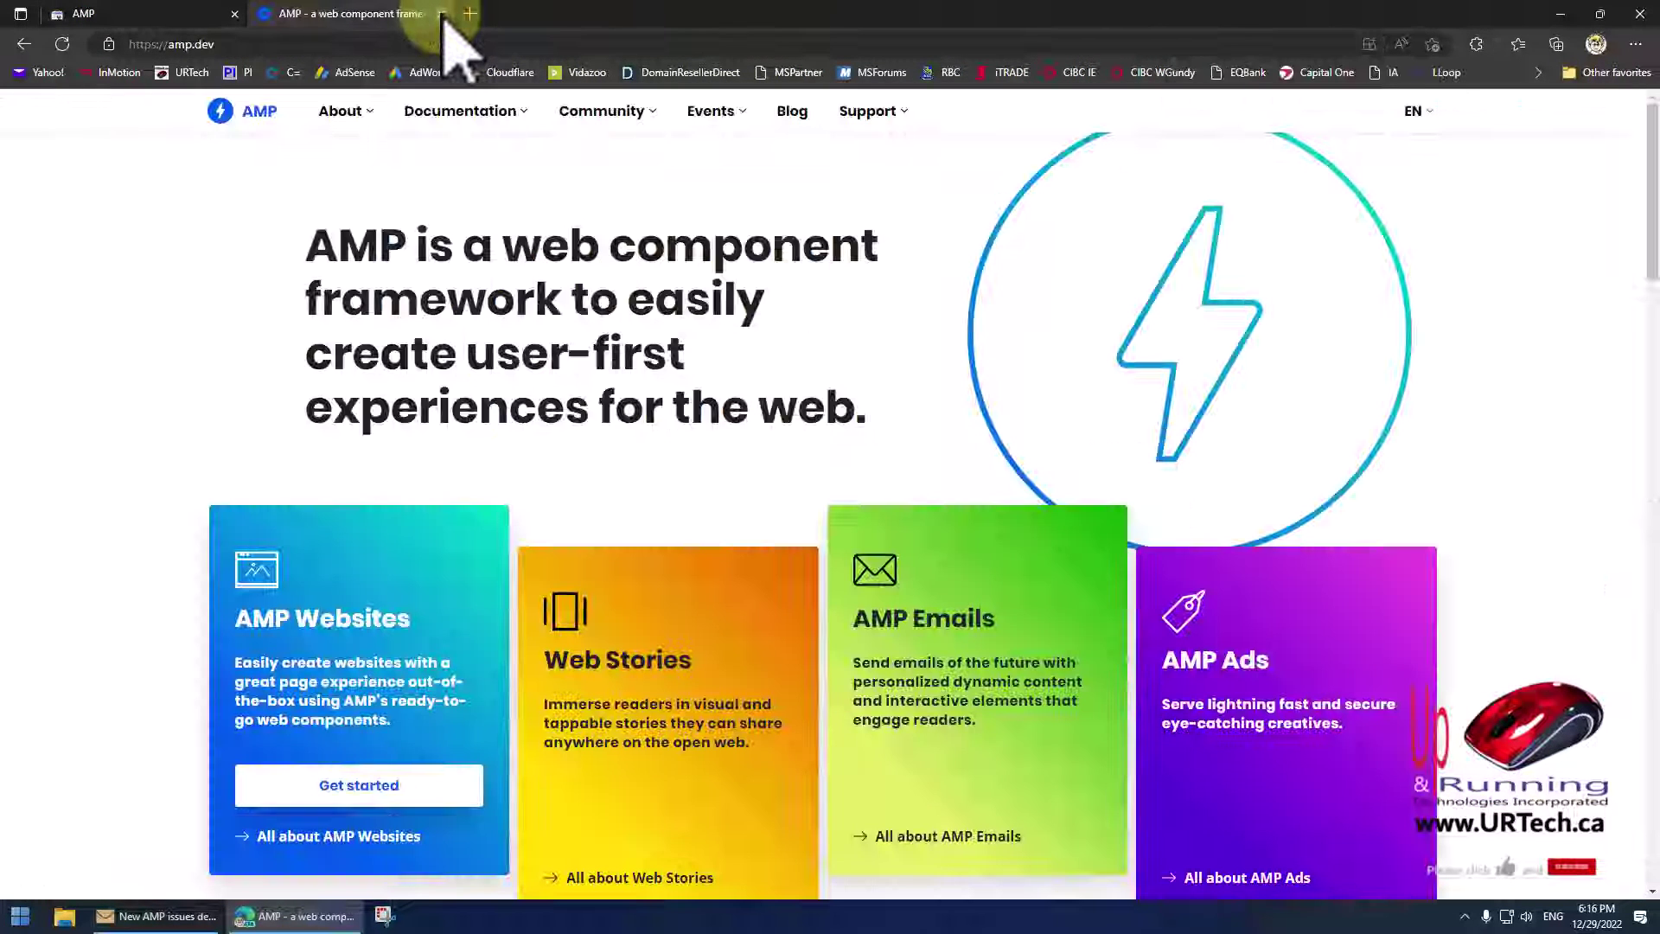
# - Review details for the office365 email, read-other-staffs-email and form-versus-quiz example pages
pyautogui.click(83, 12)
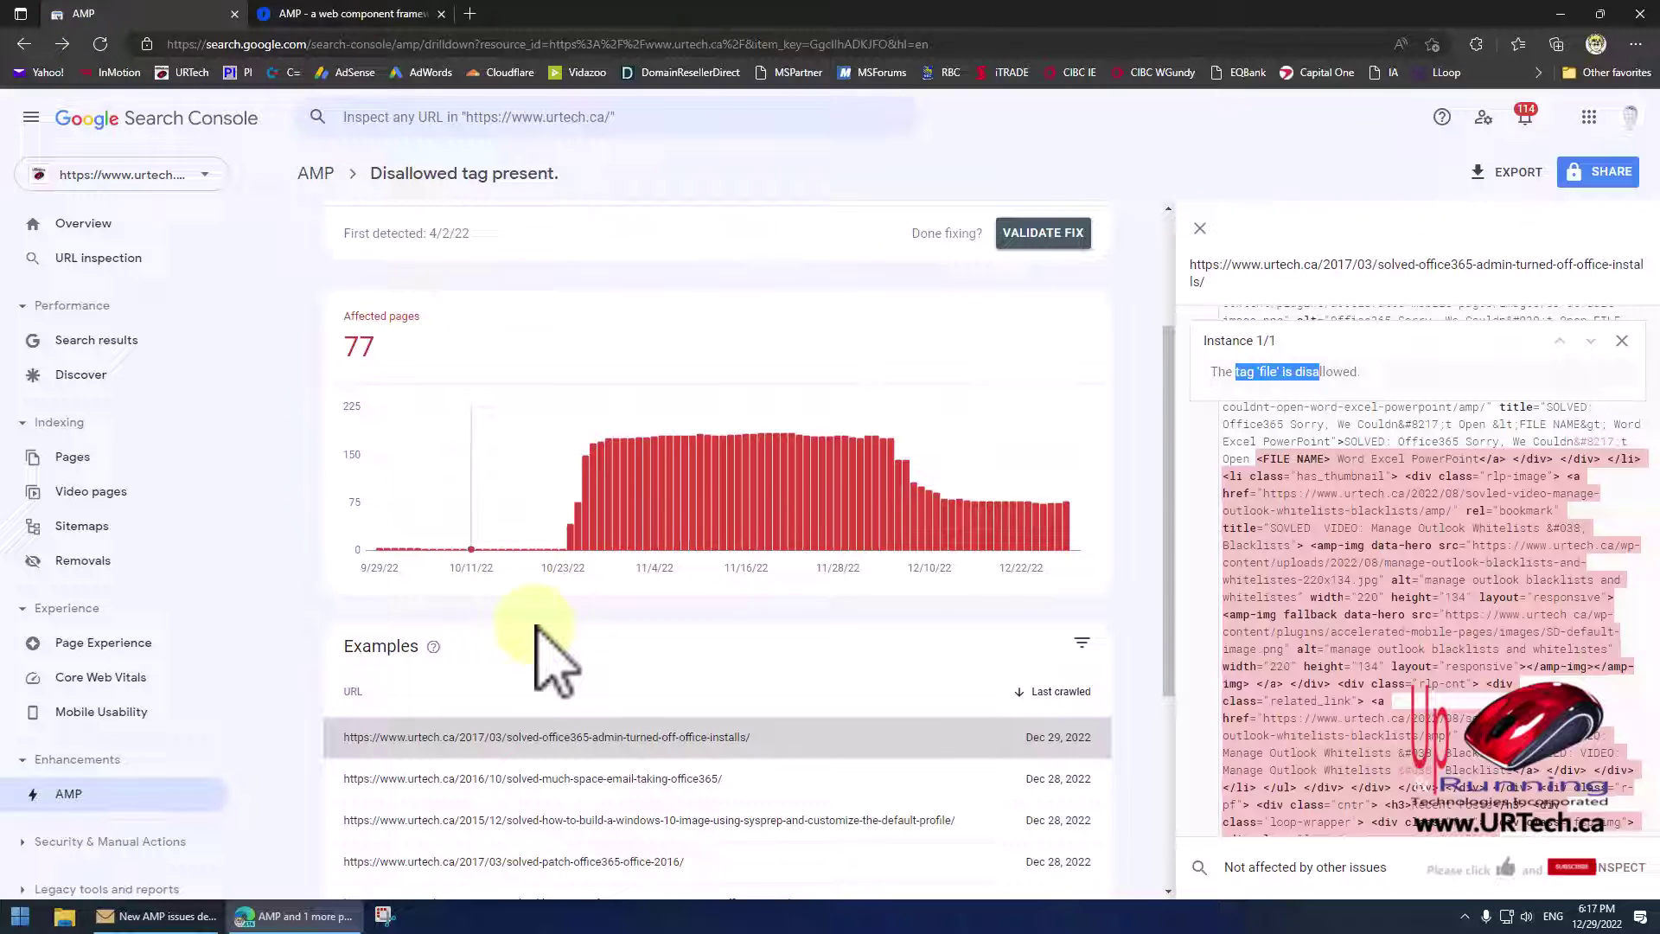
pyautogui.scroll(-4, 683, 640)
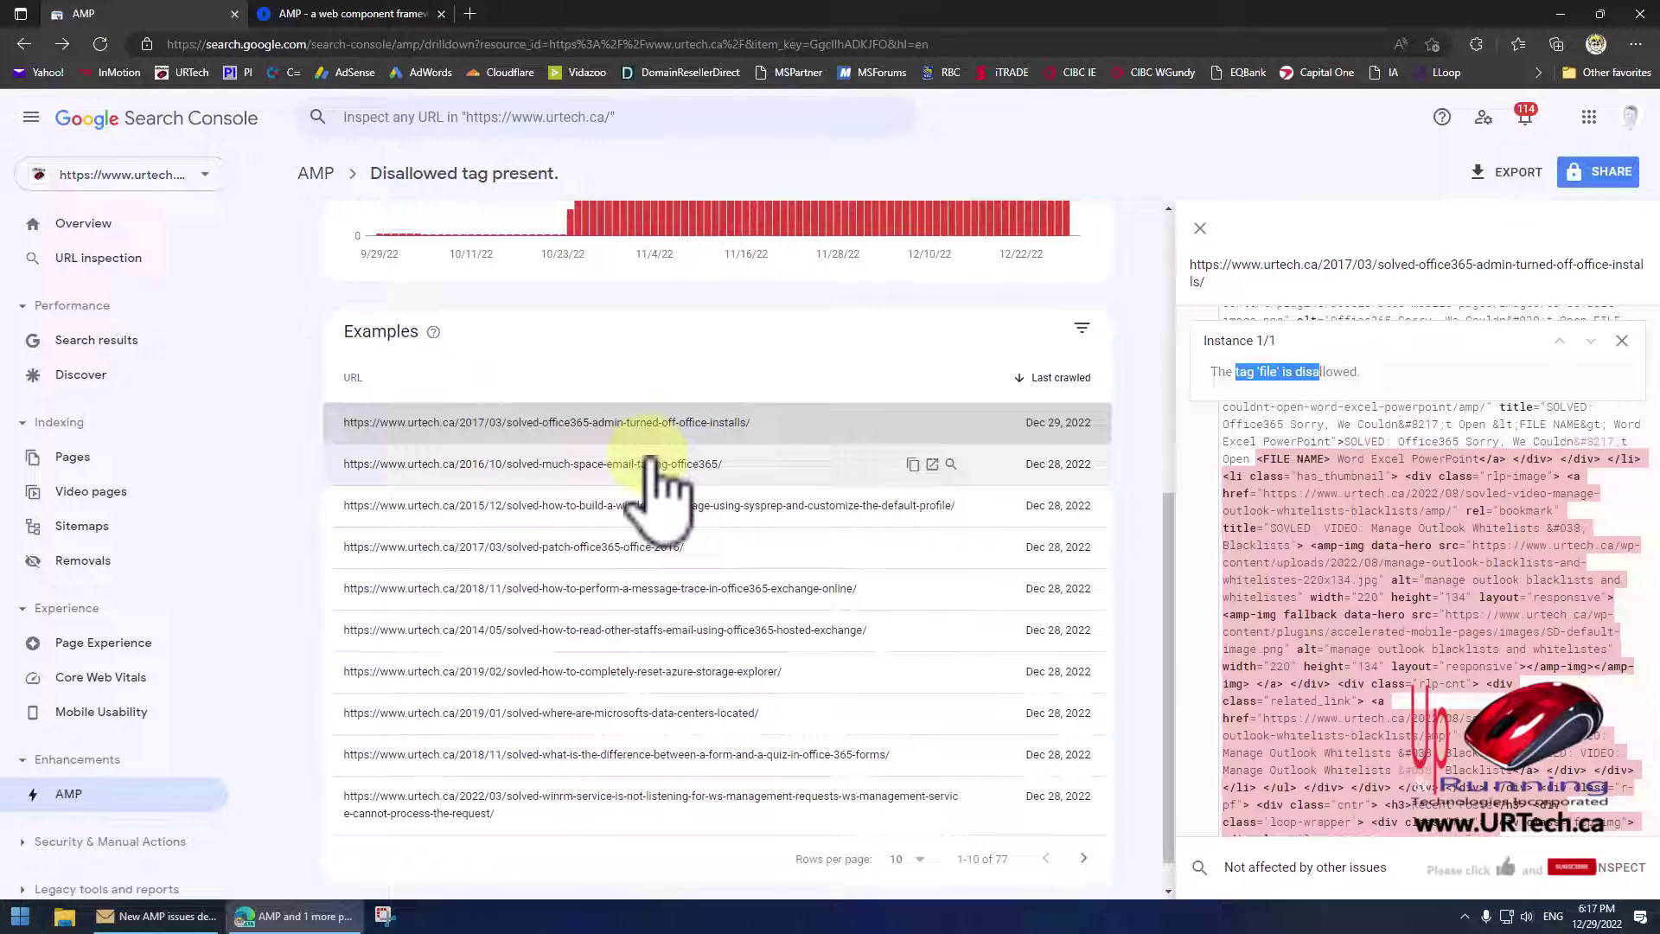
pyautogui.click(645, 464)
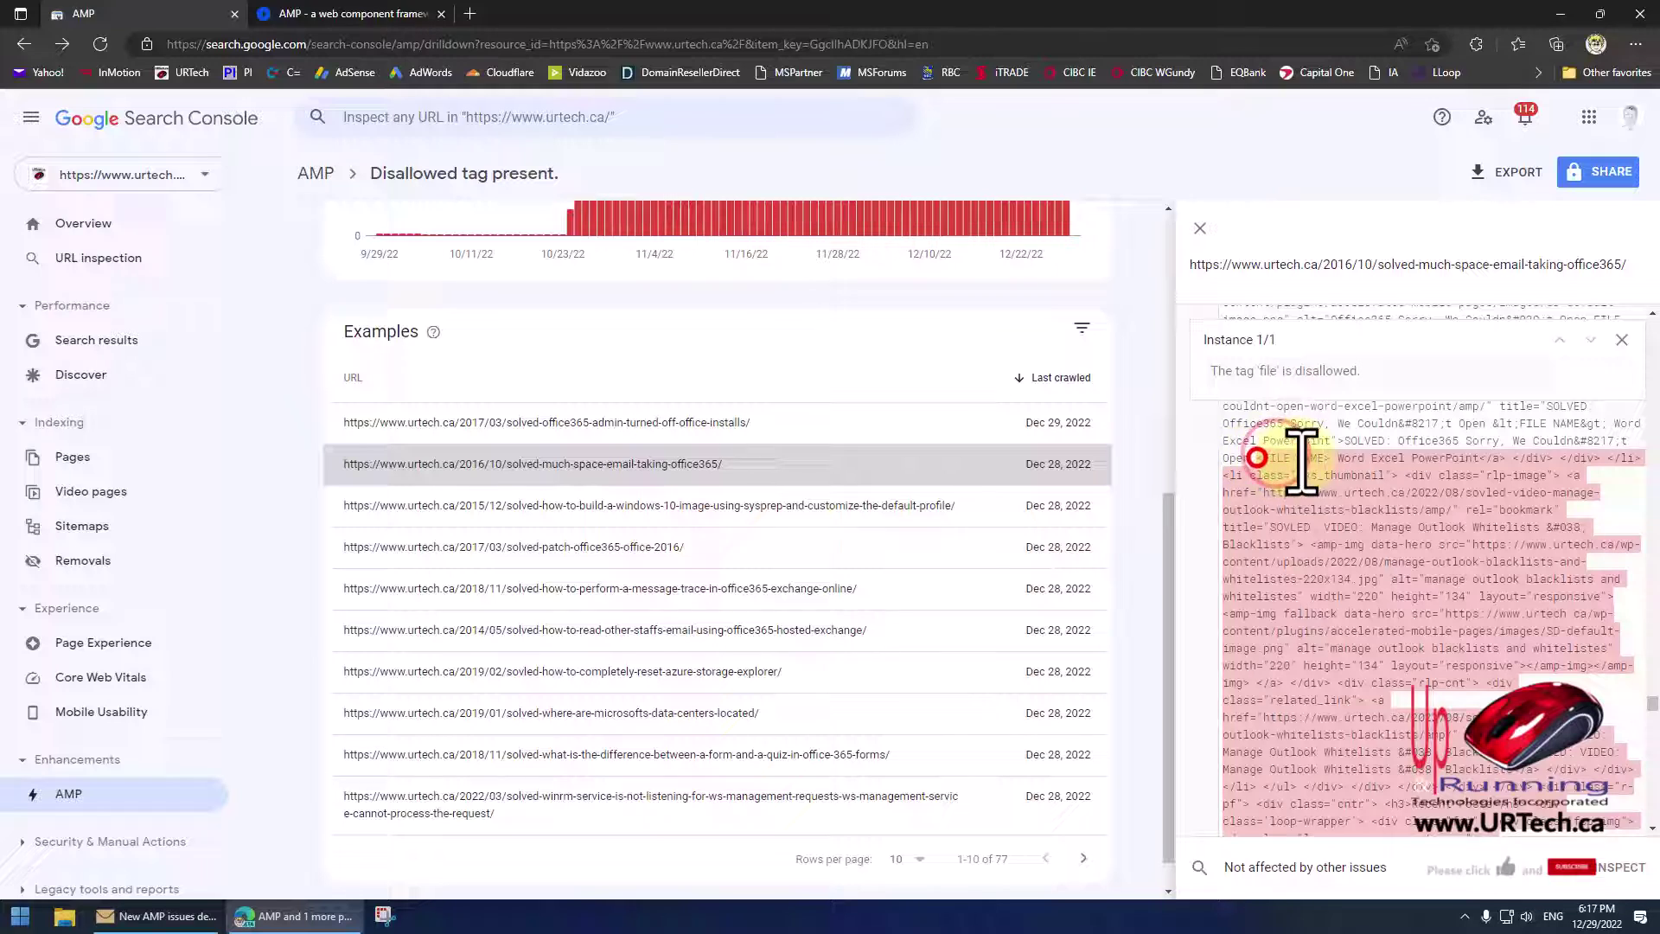
pyautogui.click(552, 629)
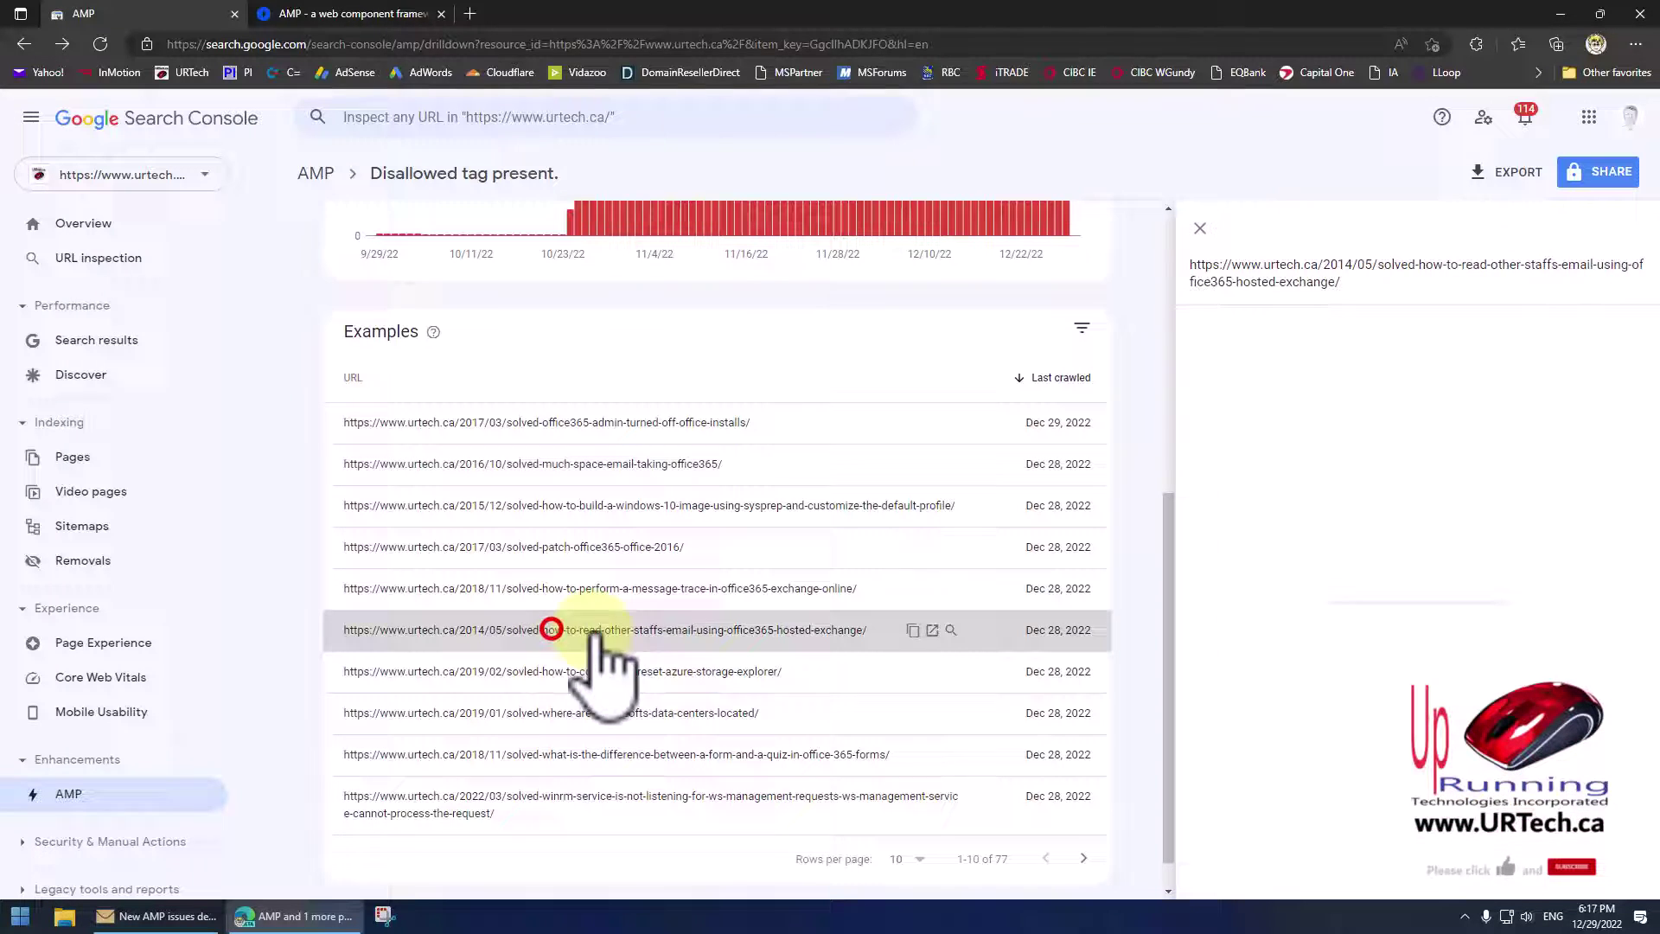
pyautogui.click(567, 758)
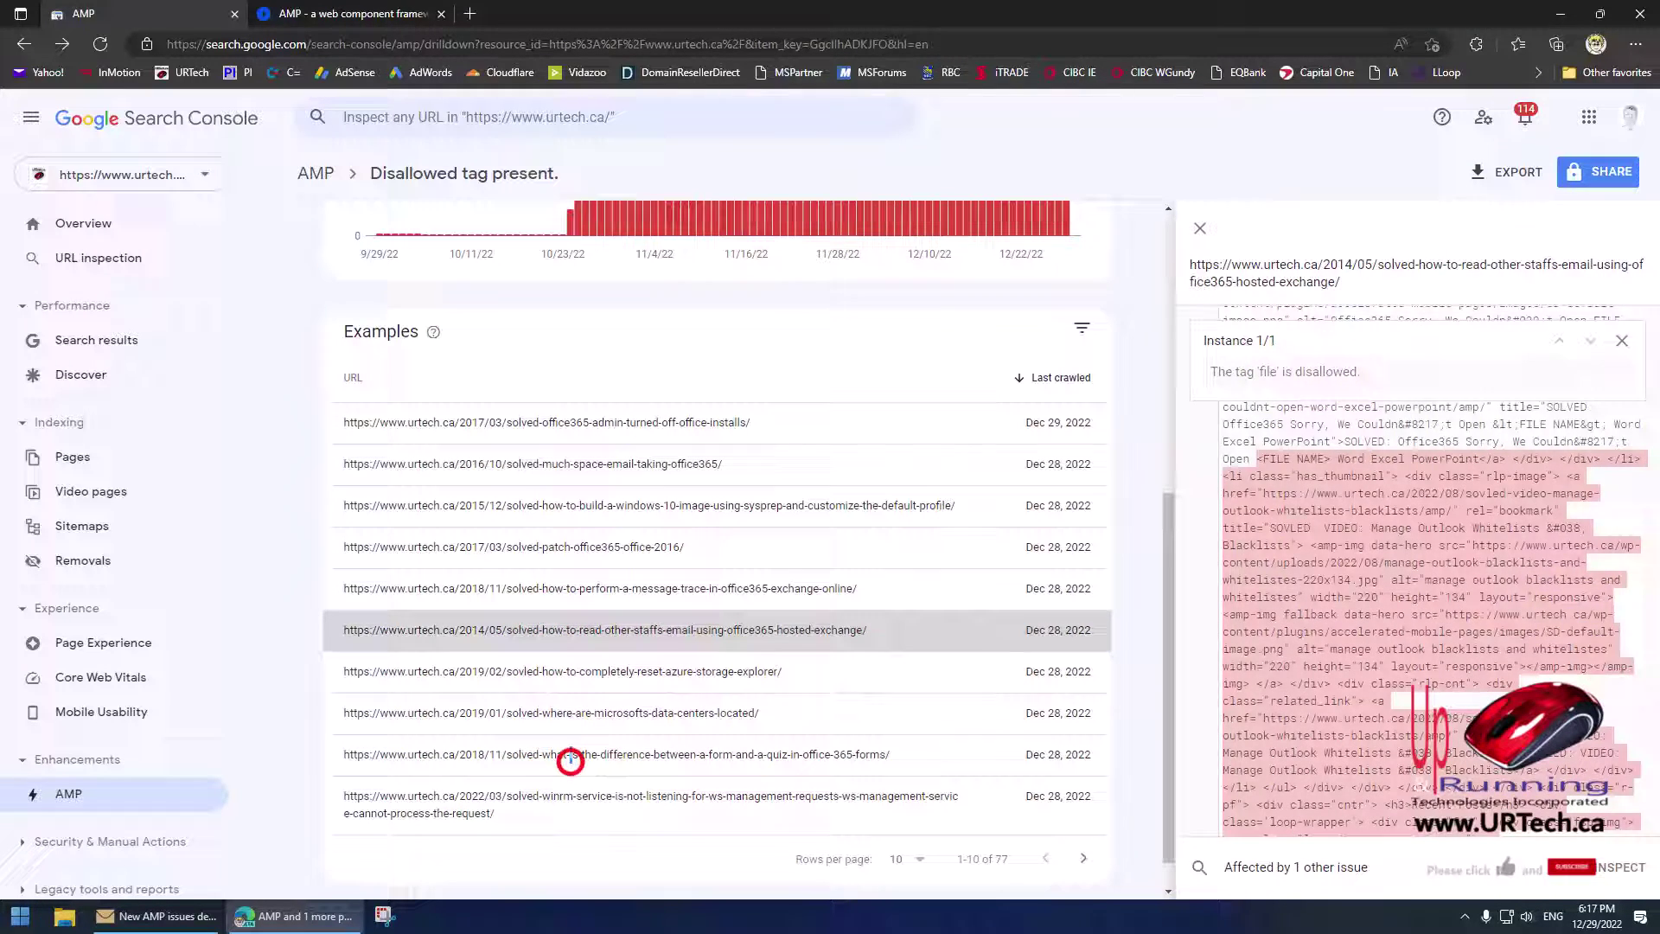
pyautogui.click(652, 761)
# - Page forward to examples 31-40 and highlight the smtp-1301 post's 'file' tag error
pyautogui.click(1083, 835)
pyautogui.click(1083, 836)
pyautogui.click(1083, 835)
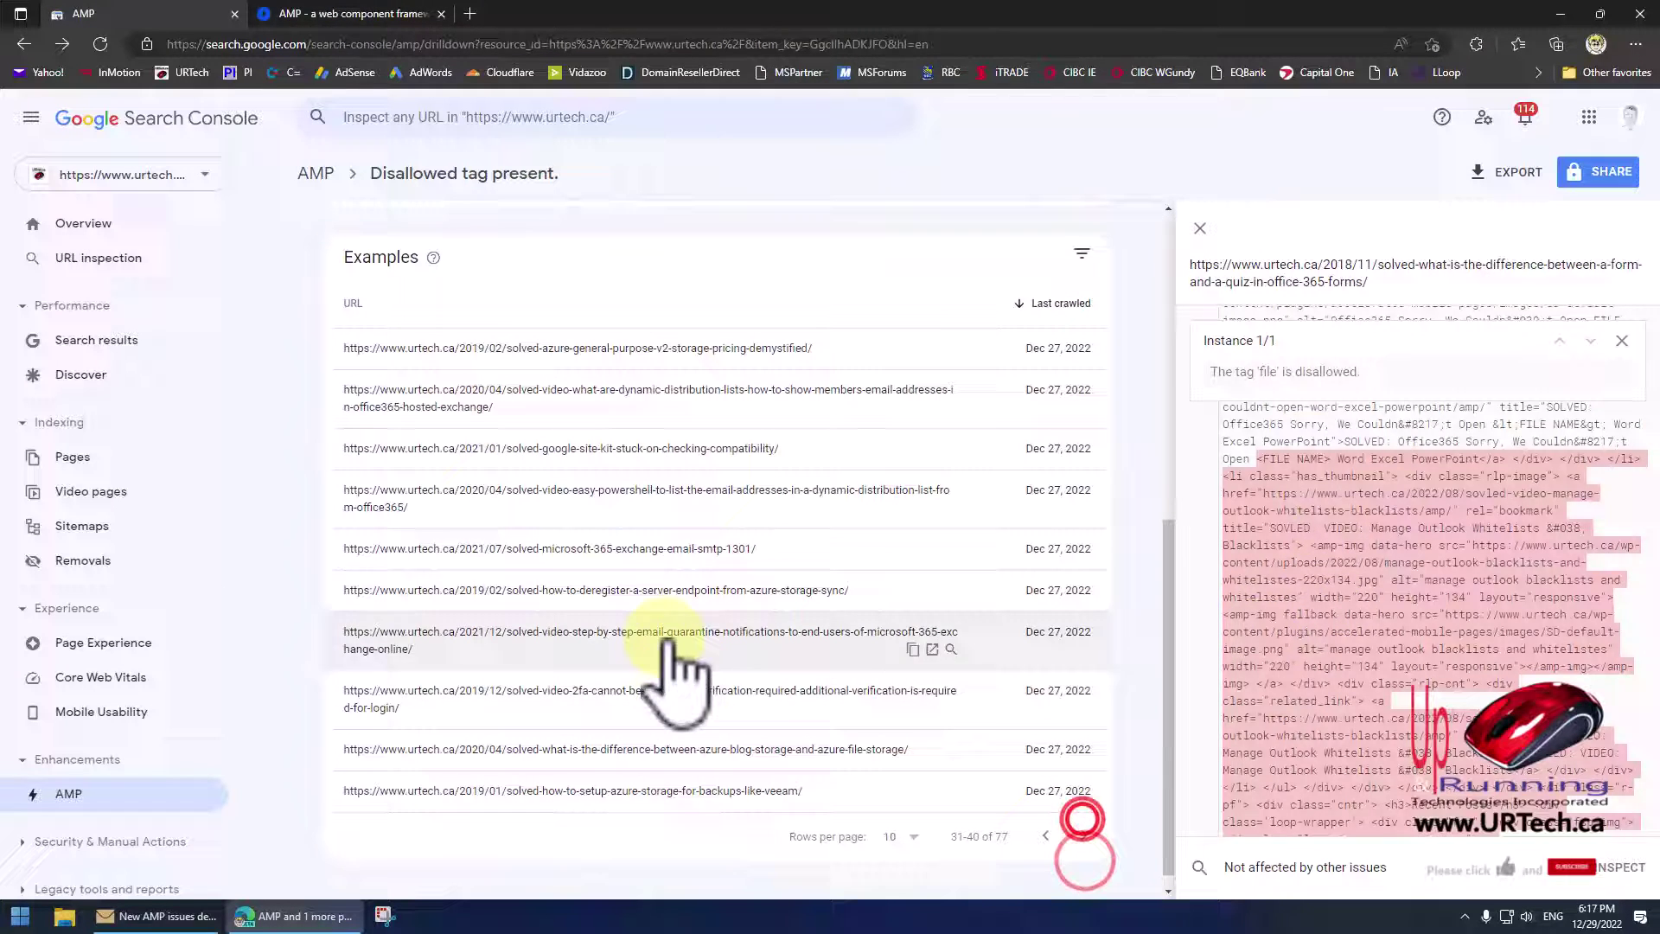
pyautogui.click(639, 548)
pyautogui.moveTo(1225, 372); pyautogui.dragTo(1308, 364)
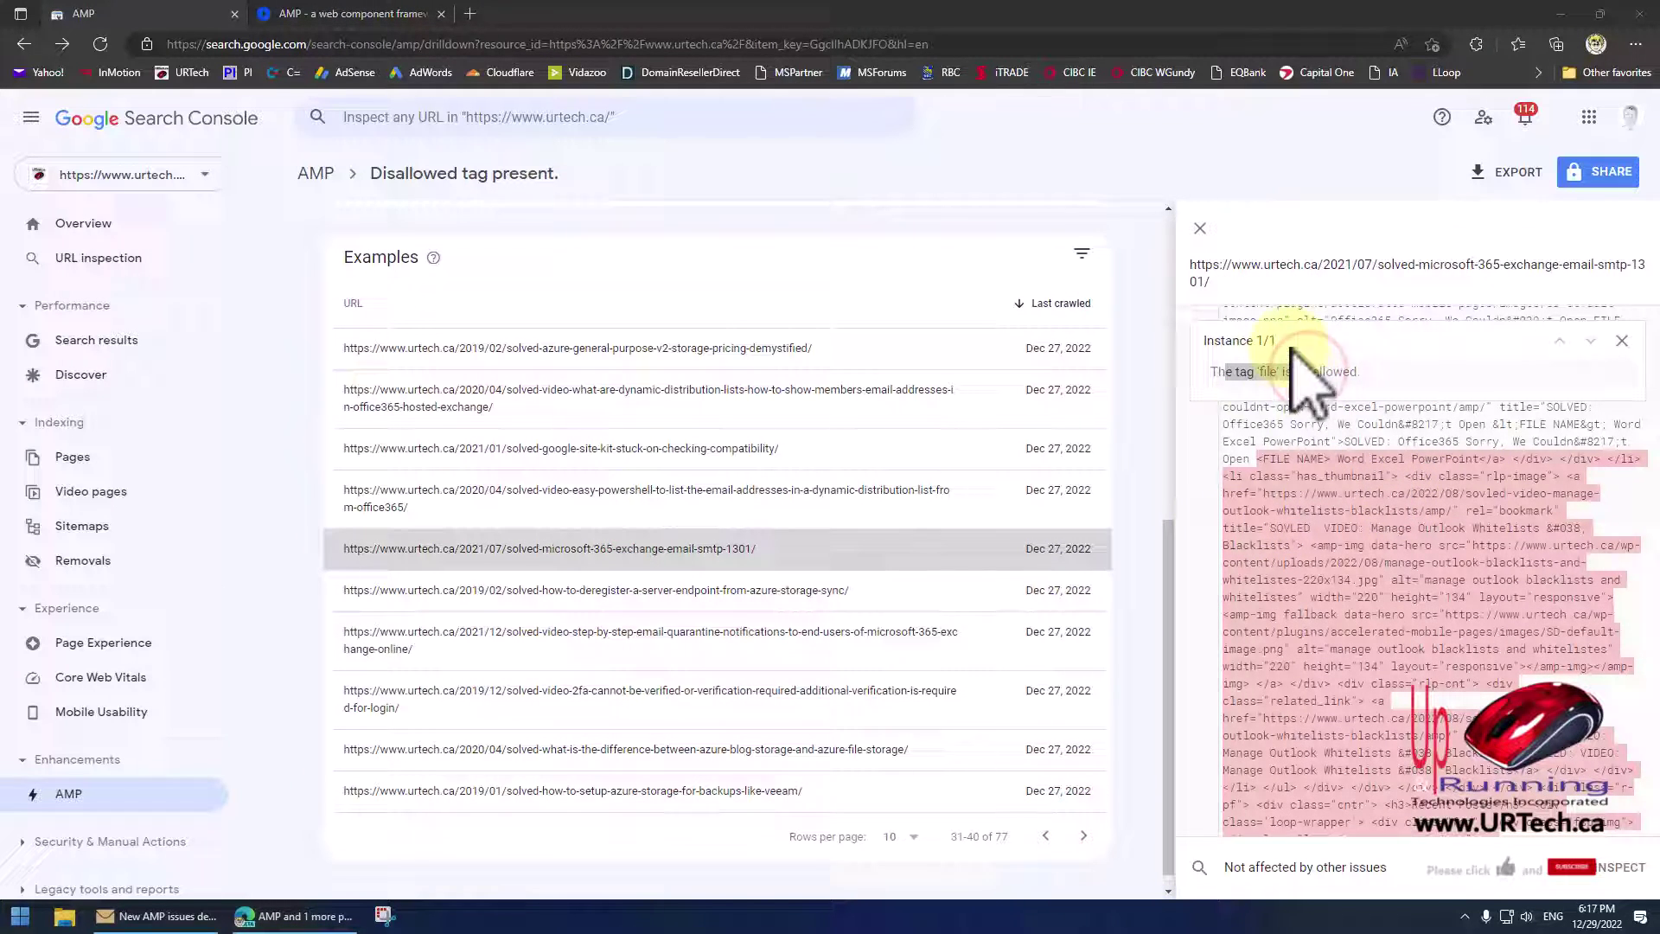
# - Return to amp.dev's AMP validation errors page and scroll to the Disallowed tag entry
pyautogui.click(326, 14)
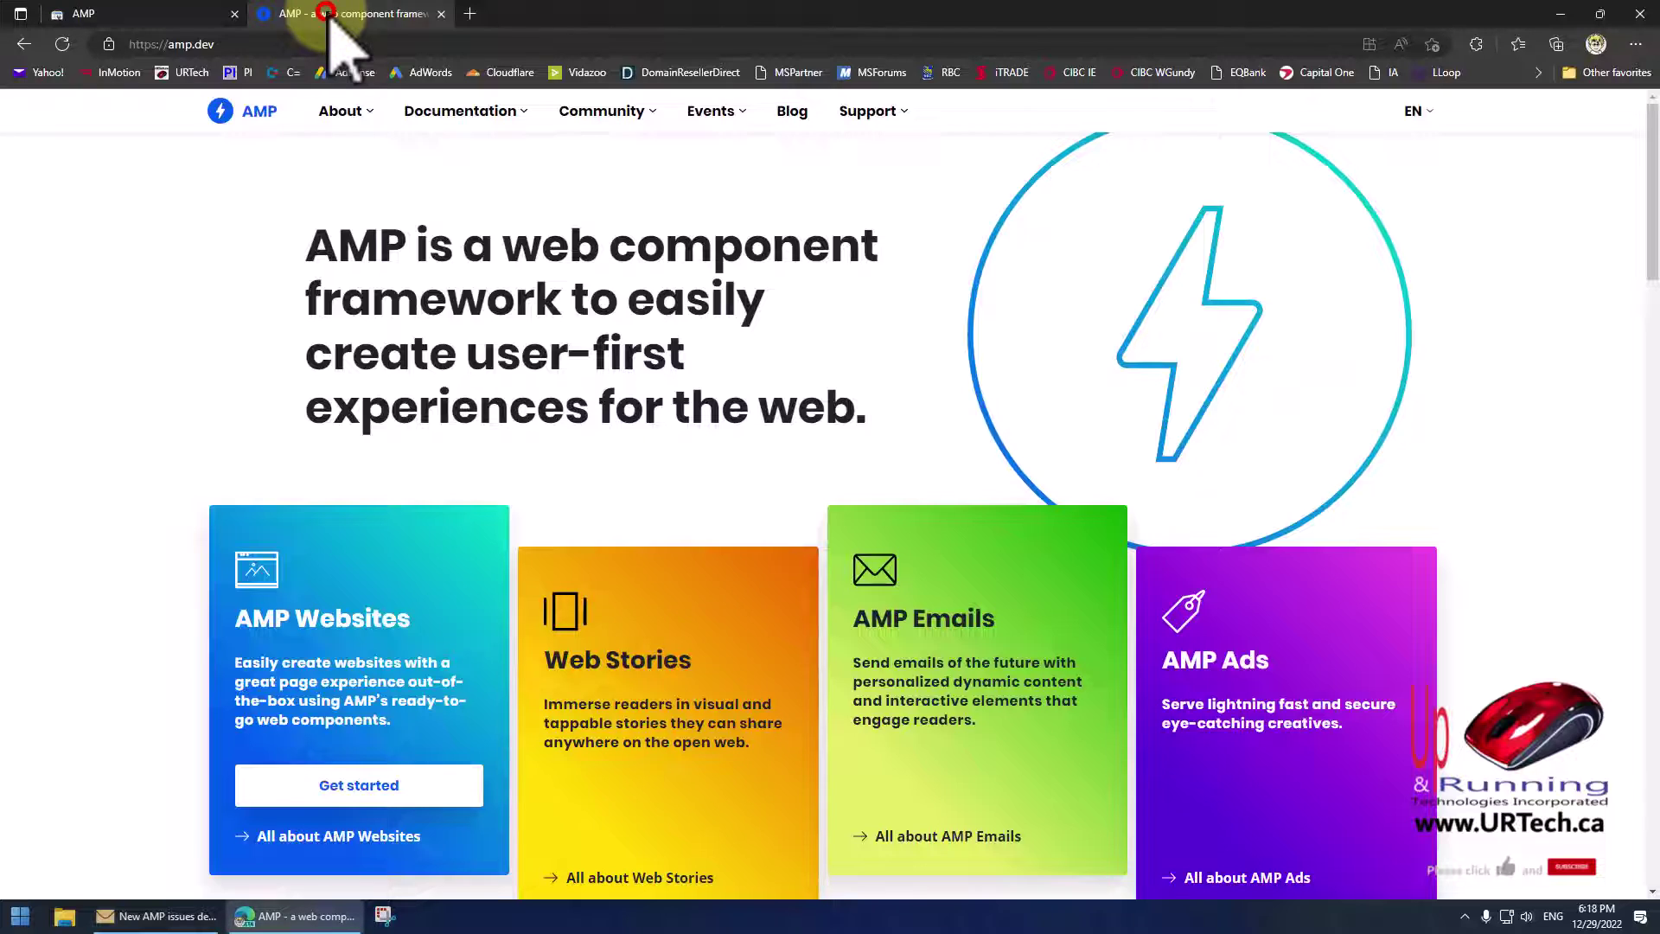
pyautogui.hotkey('alt', 'Left')
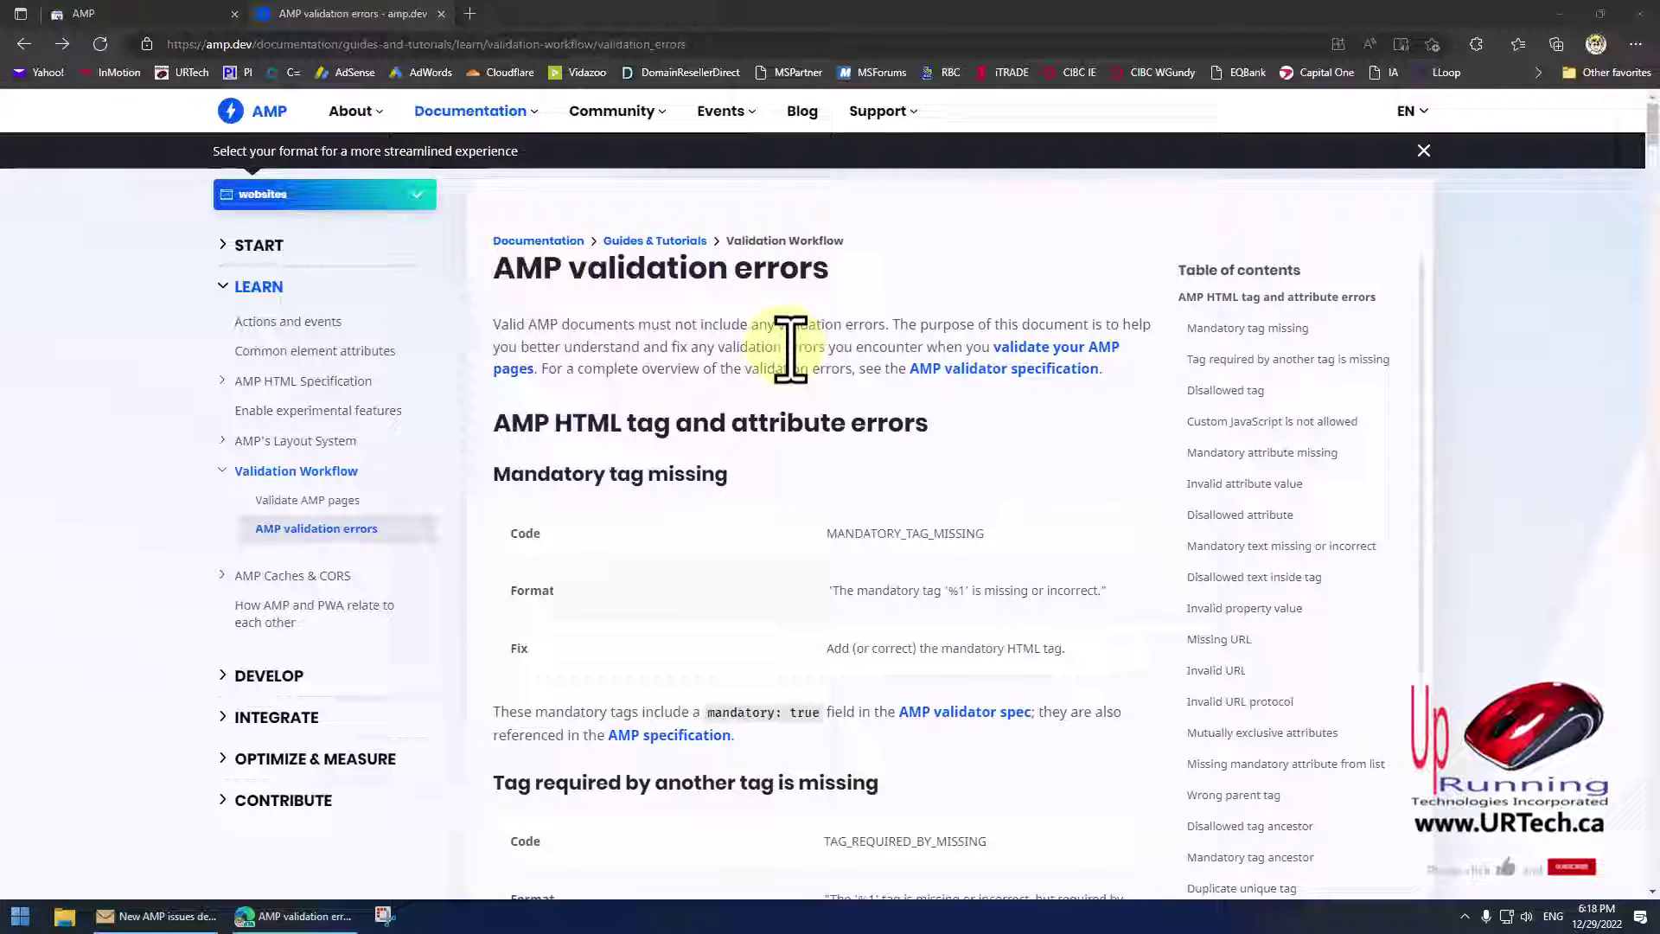
pyautogui.scroll(-10, 790, 345)
pyautogui.scroll(-1, 817, 412)
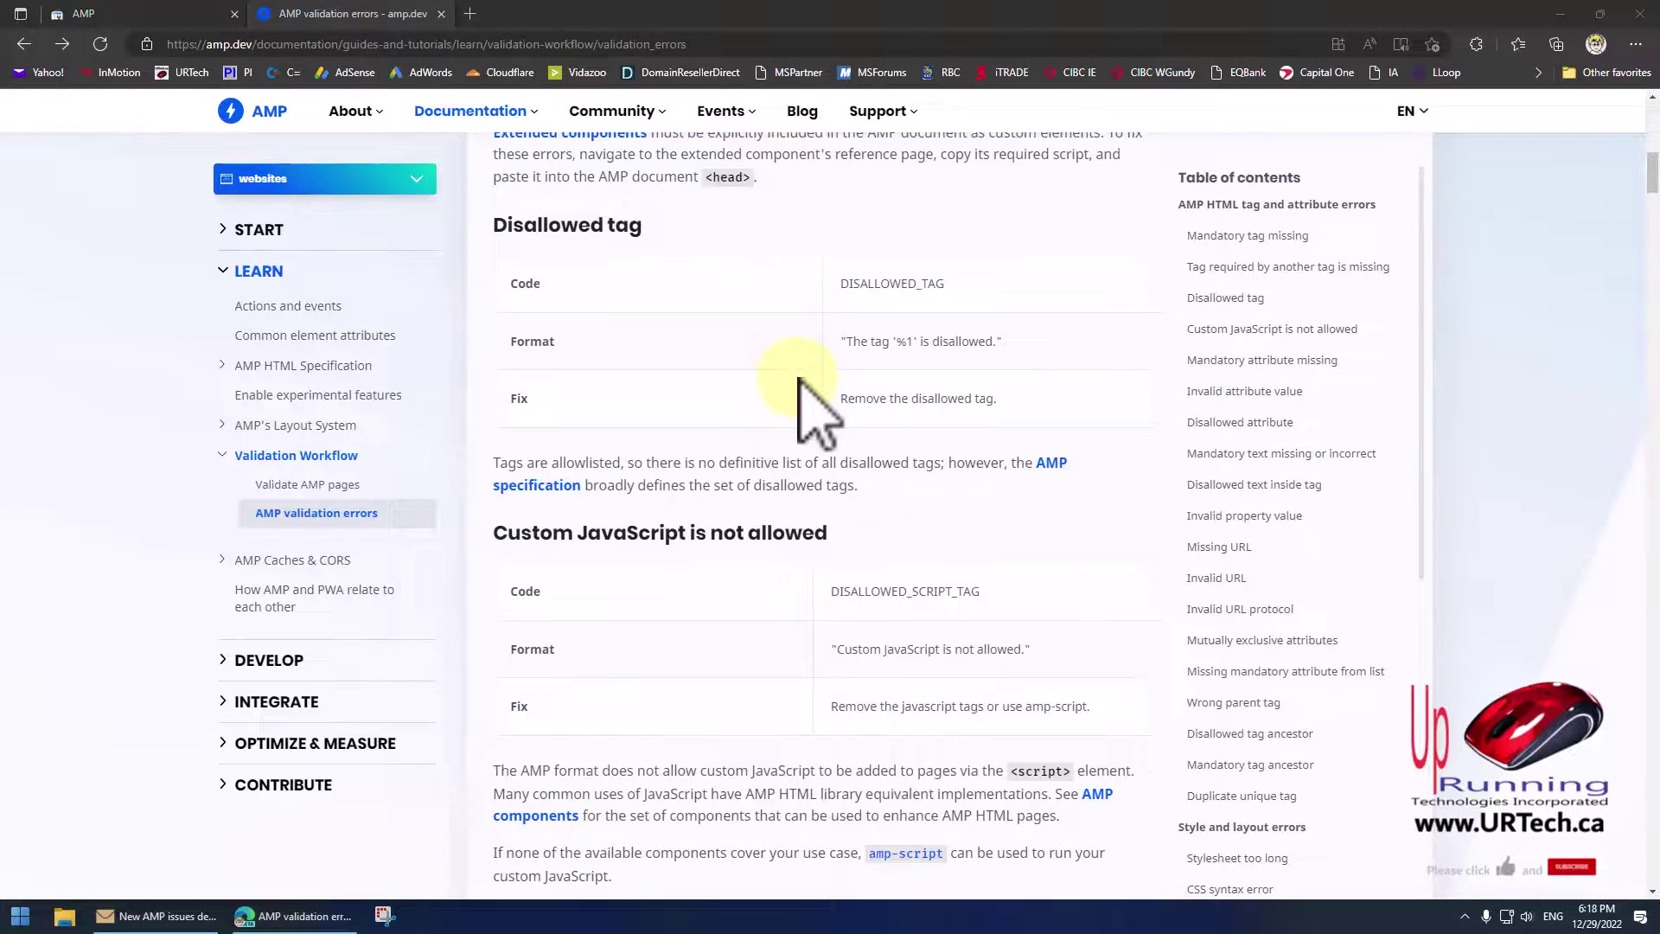
pyautogui.scroll(-4, 761, 545)
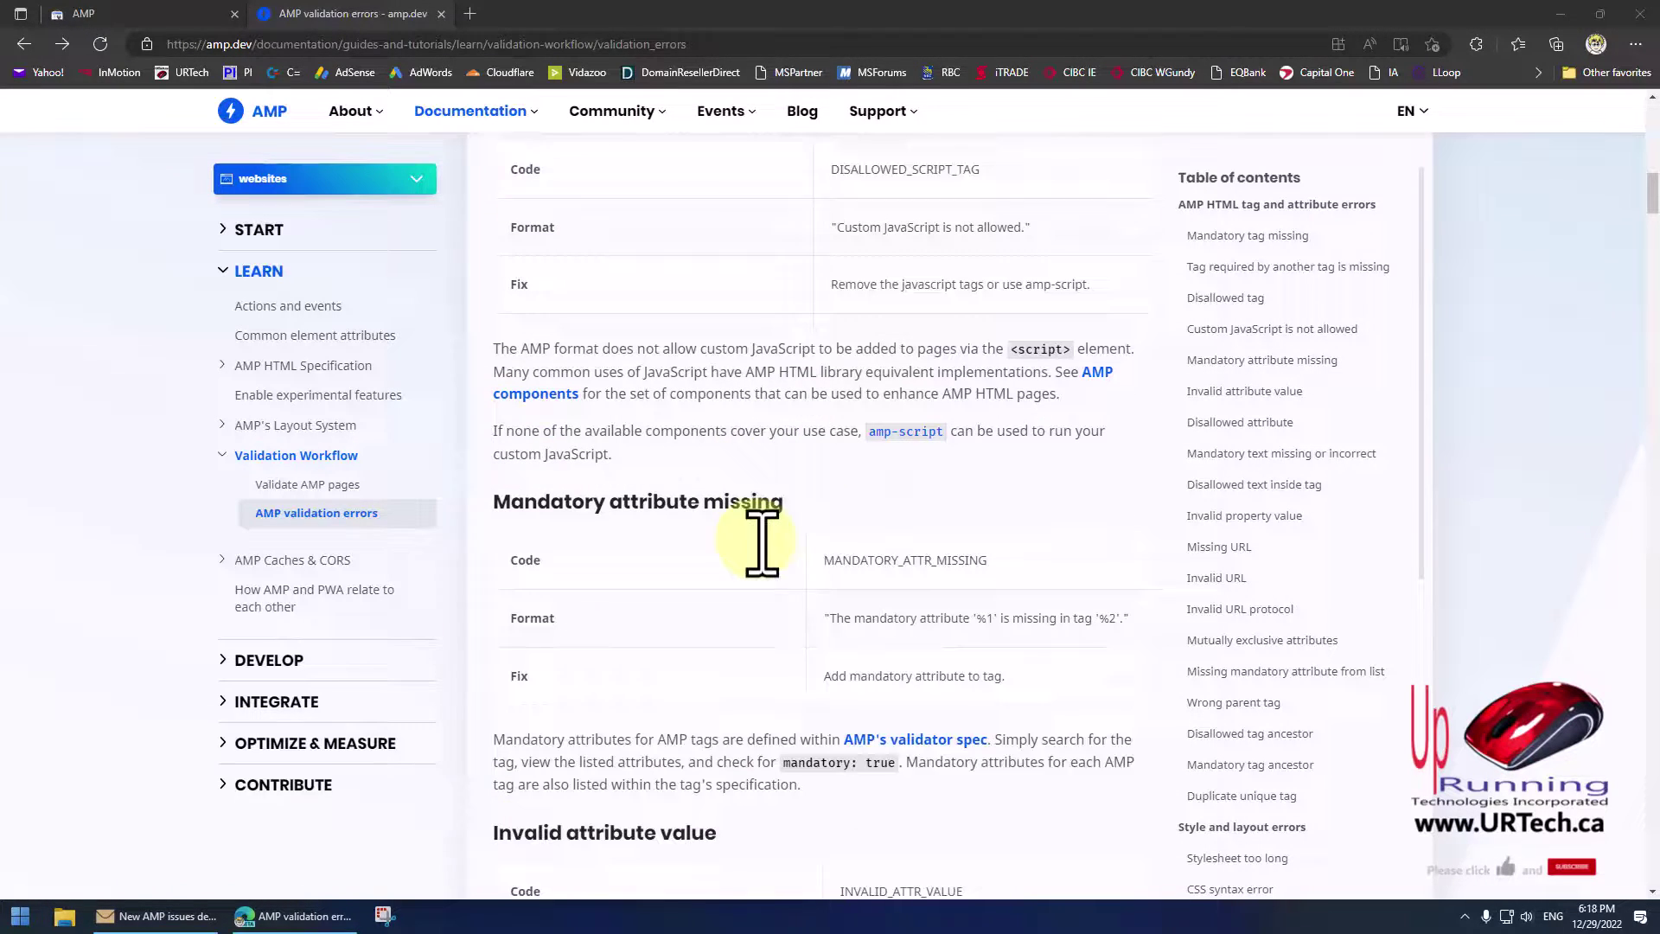
pyautogui.scroll(8, 789, 530)
pyautogui.scroll(5, 798, 484)
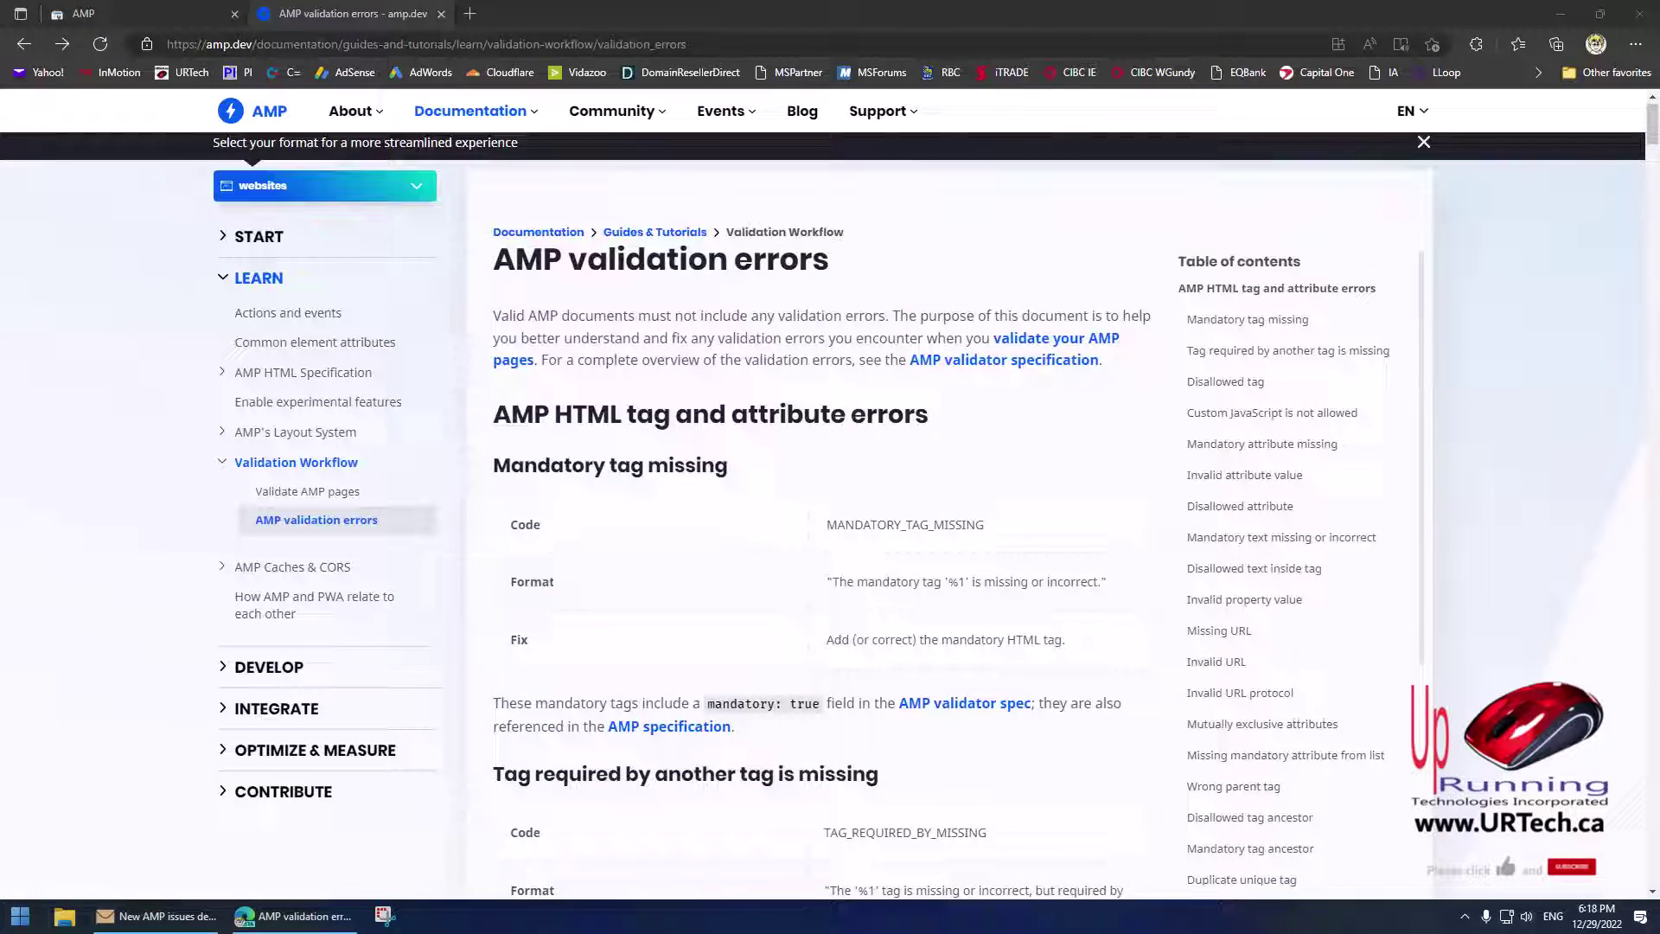
pyautogui.scroll(-11, 1049, 503)
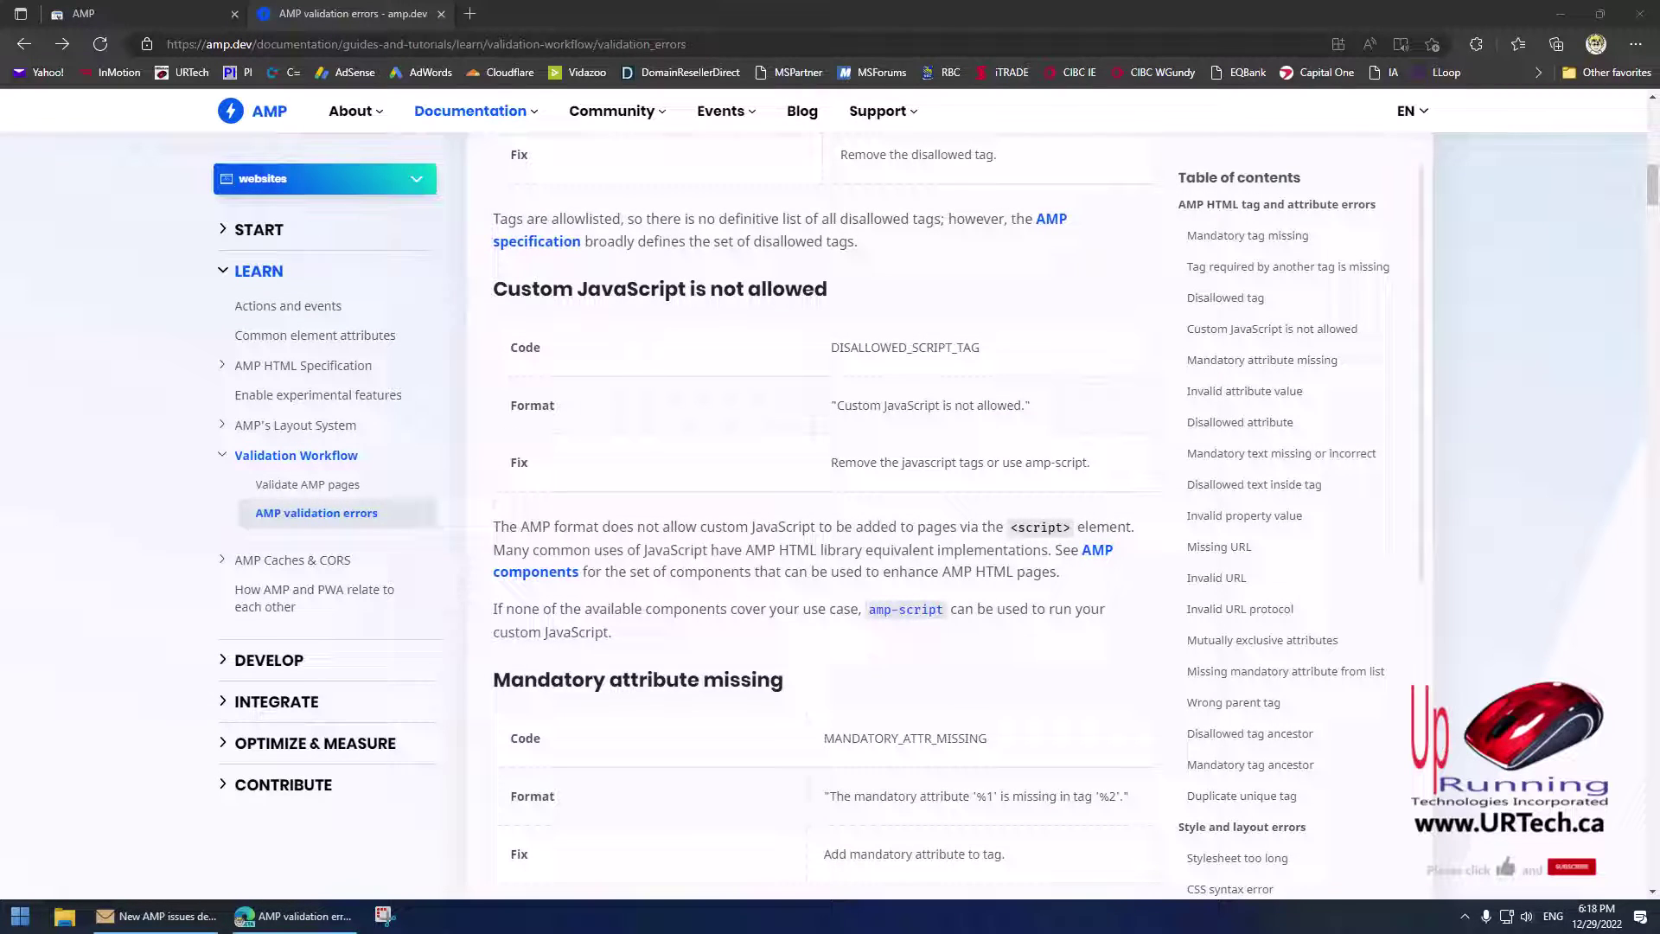
# - Search 'amp validator' in a new tab and open The AMP Validator
pyautogui.click(469, 14)
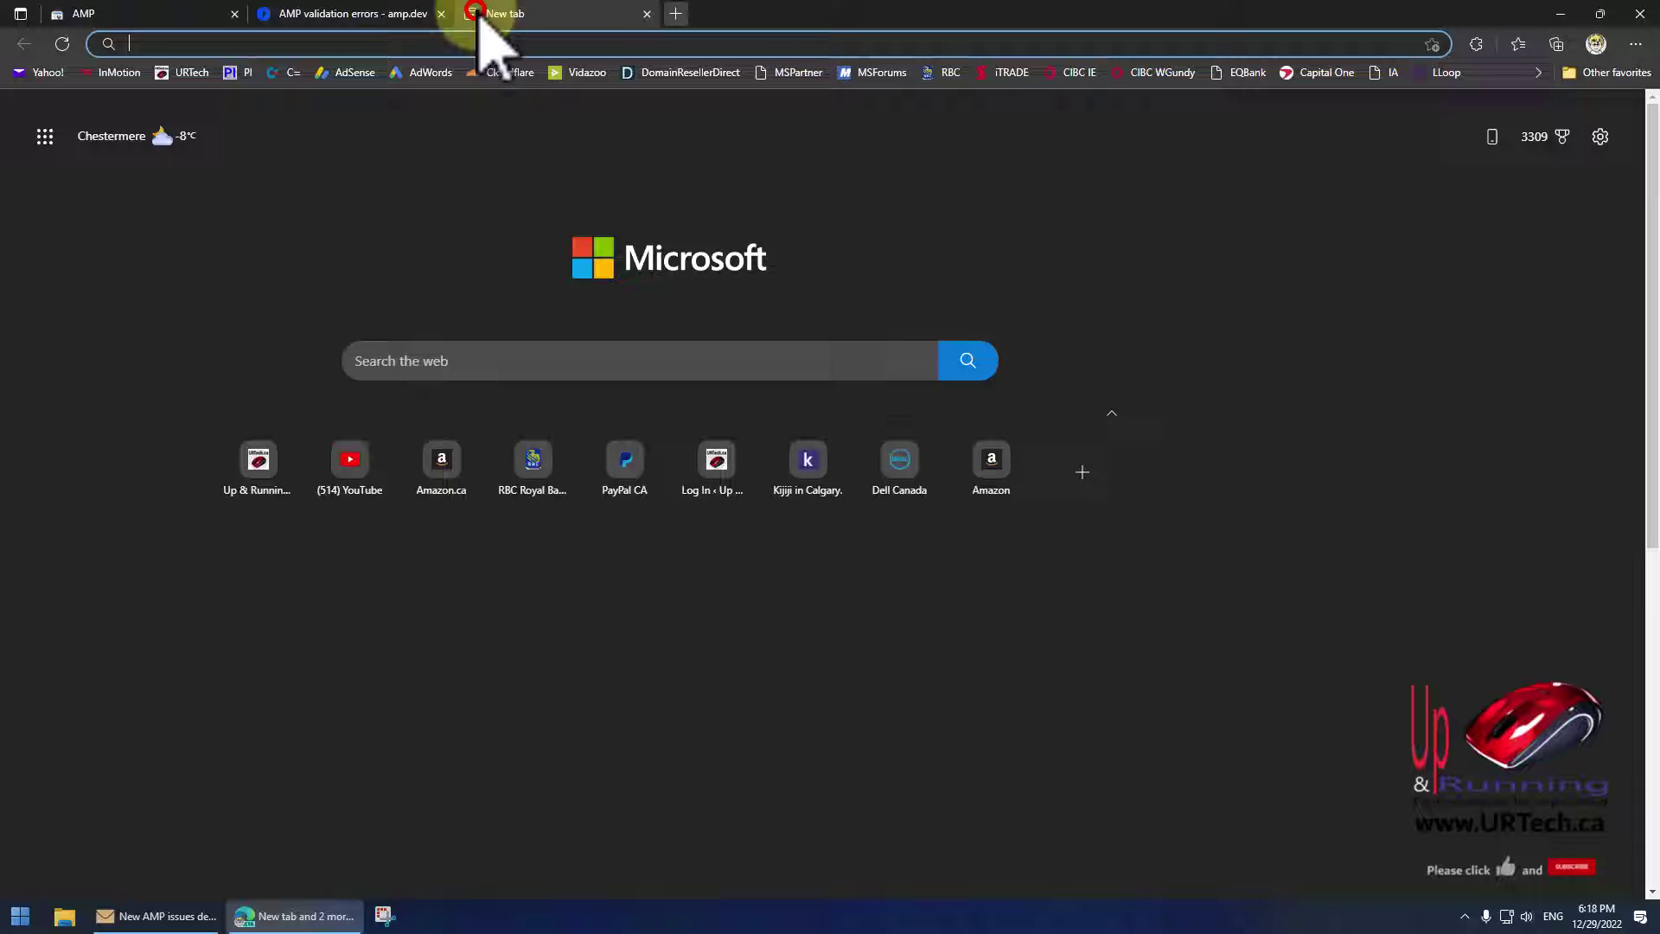
pyautogui.write('amp')
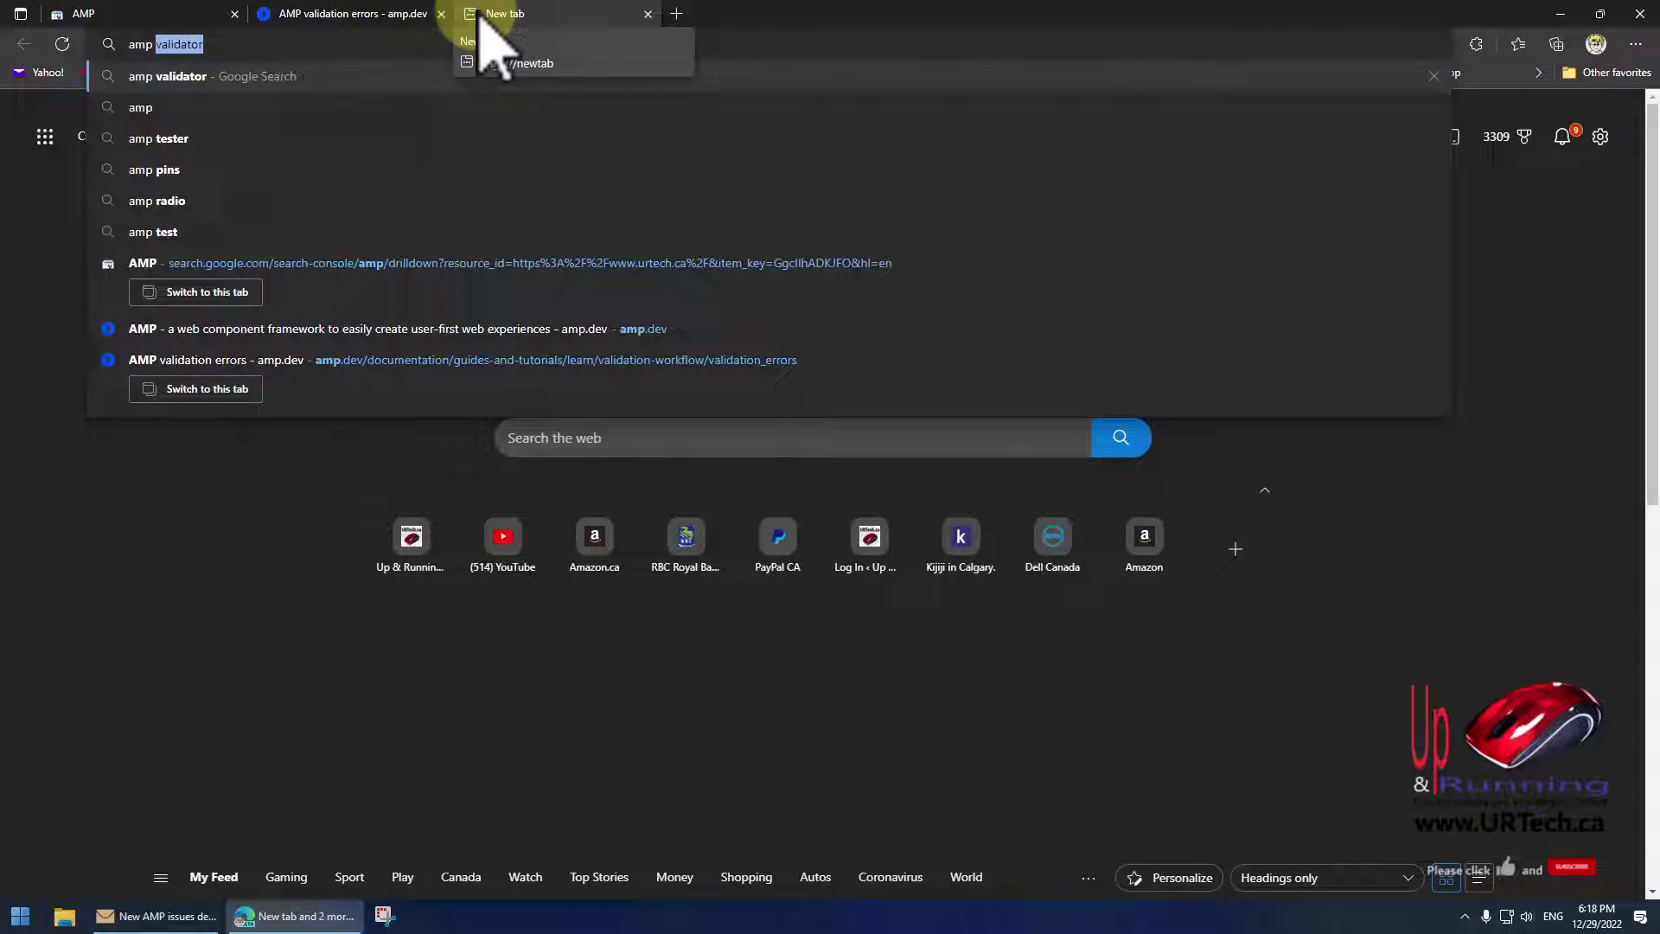
pyautogui.press('Return')
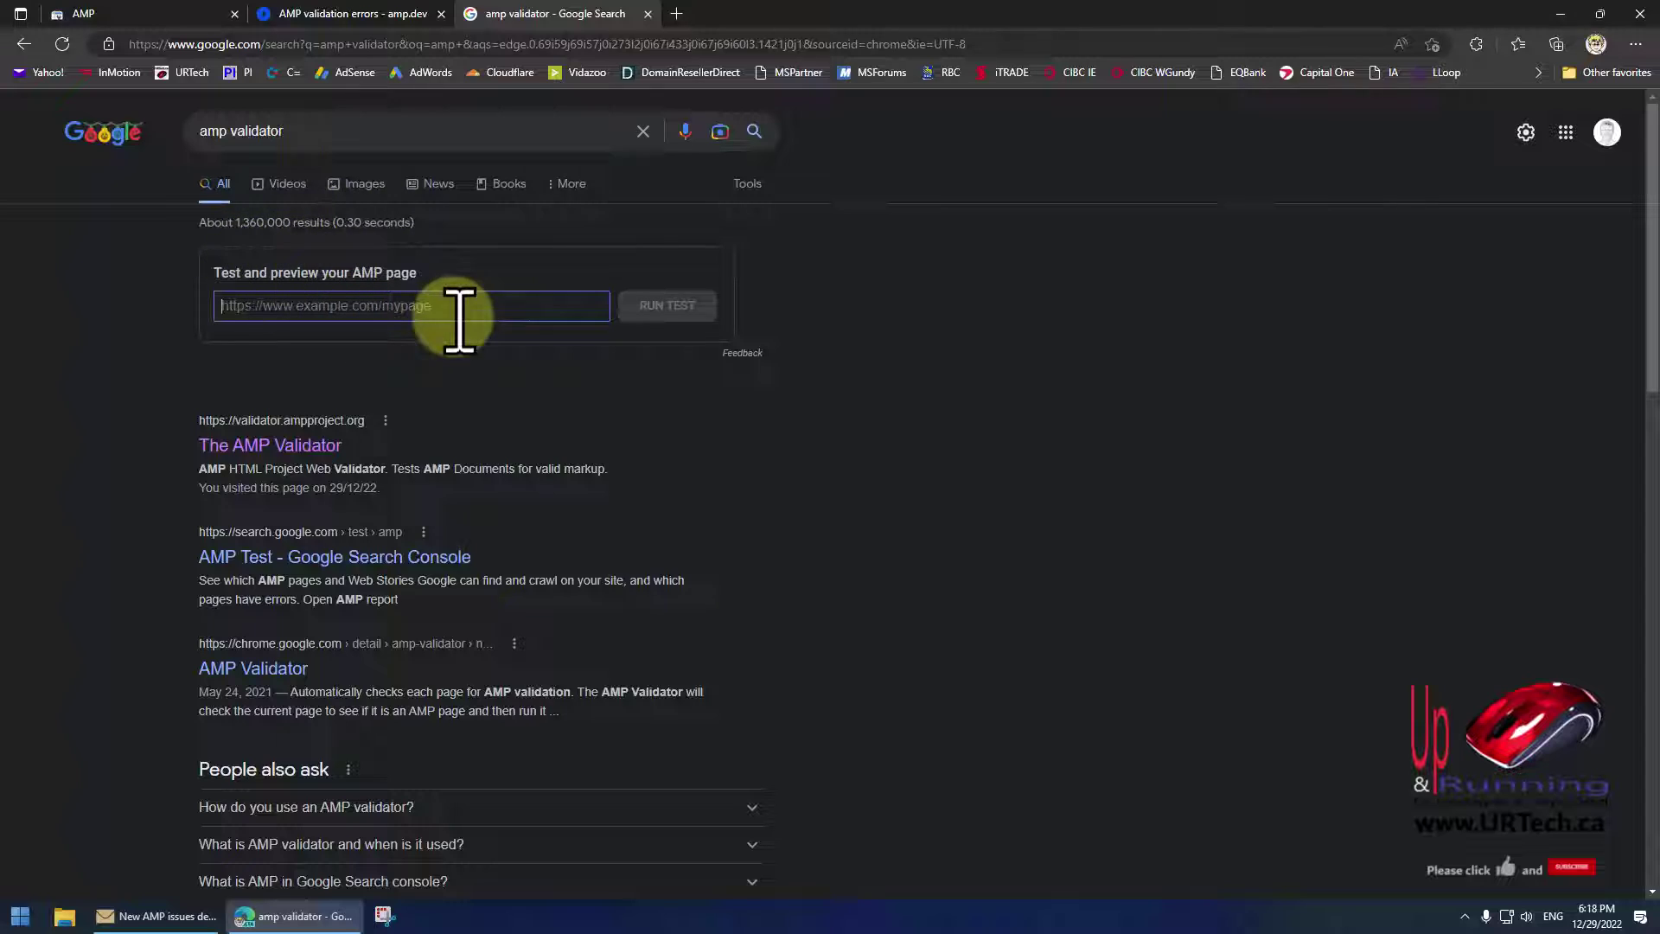
pyautogui.click(287, 446)
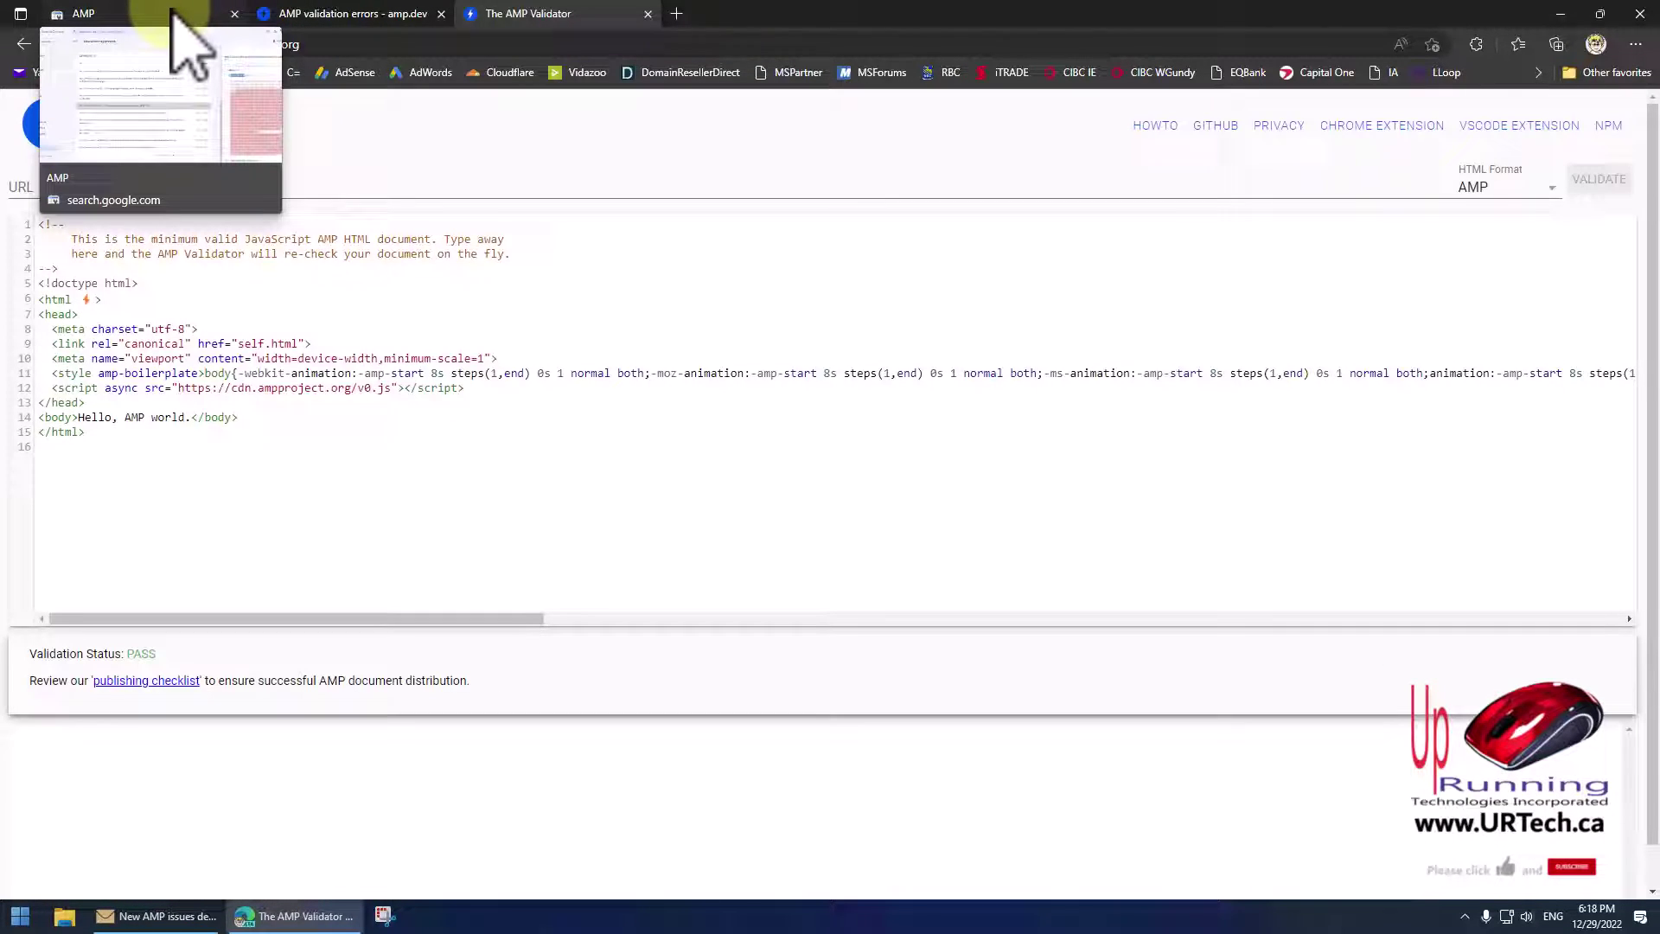
# - Copy the SMTP 1301 post's URL from the Search Console examples row
pyautogui.click(170, 13)
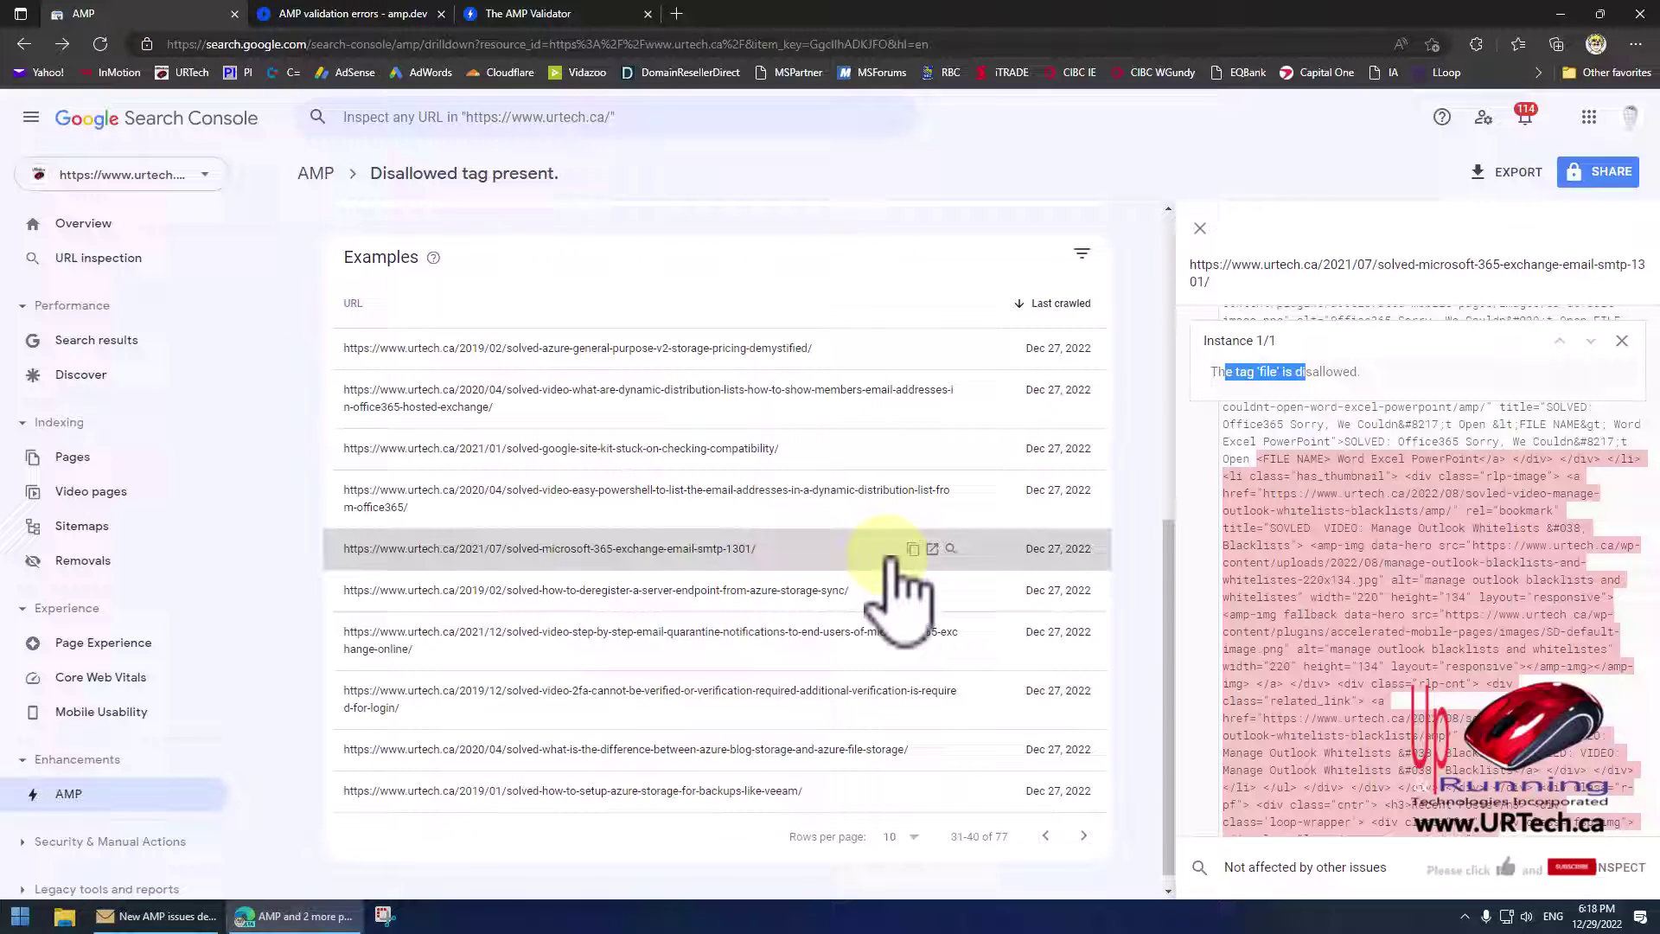
pyautogui.click(914, 548)
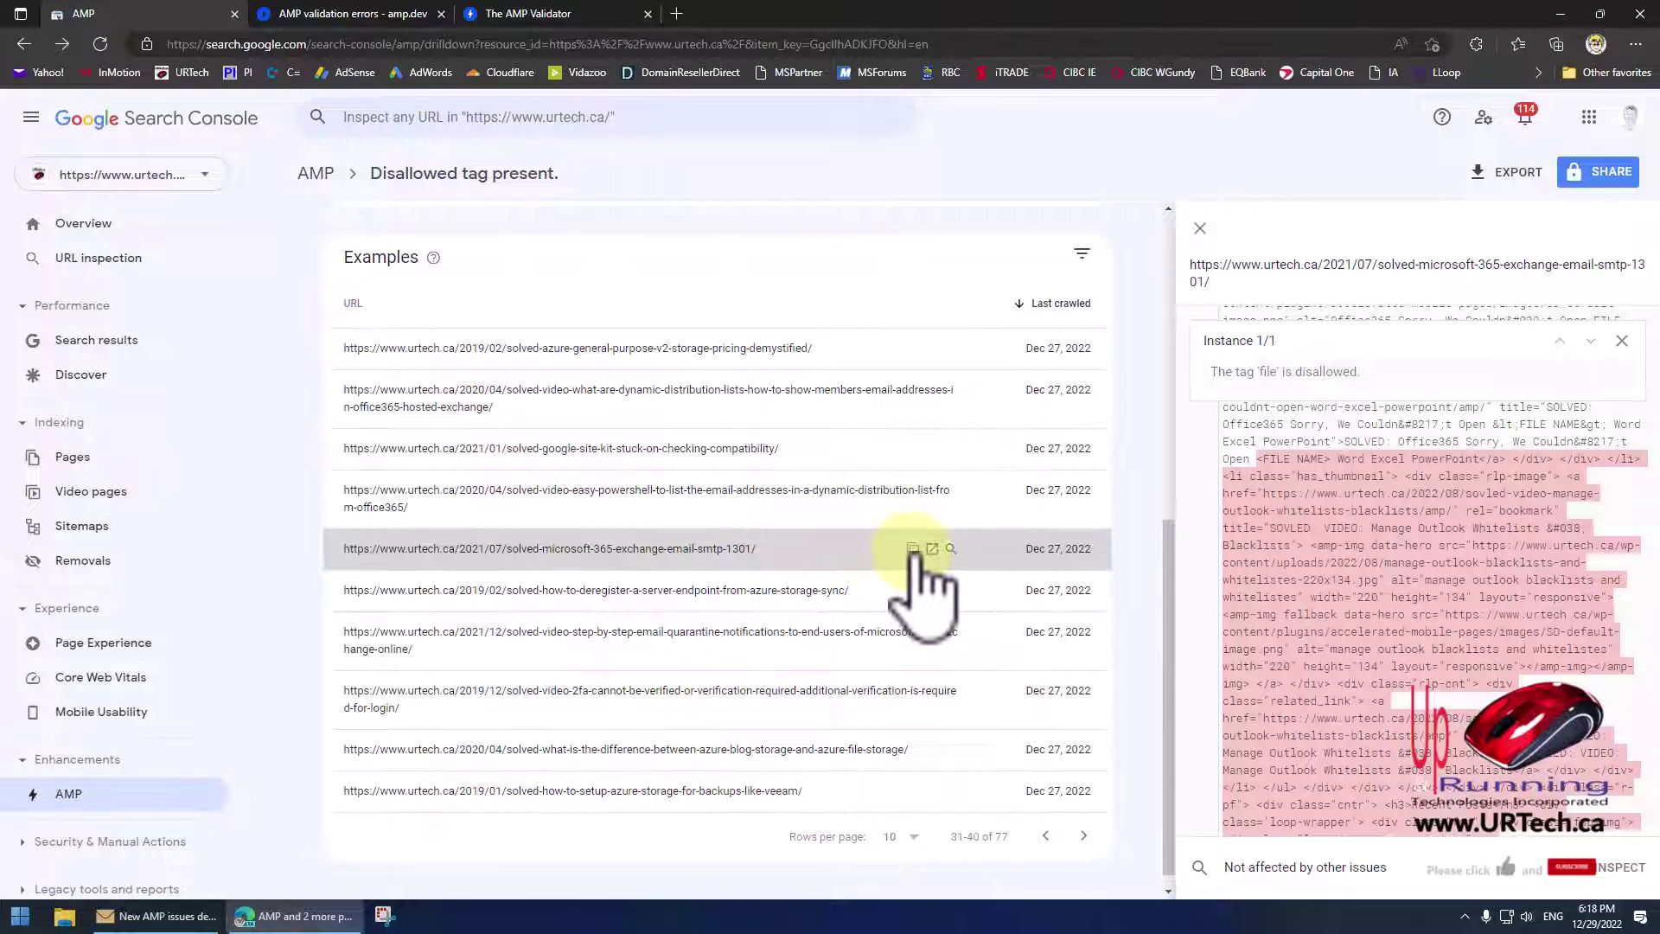
pyautogui.click(521, 13)
# - Validate the SMTP 1301 URL, locate the 'file' tag error at column 45538, and copy the URL
pyautogui.click(69, 192)
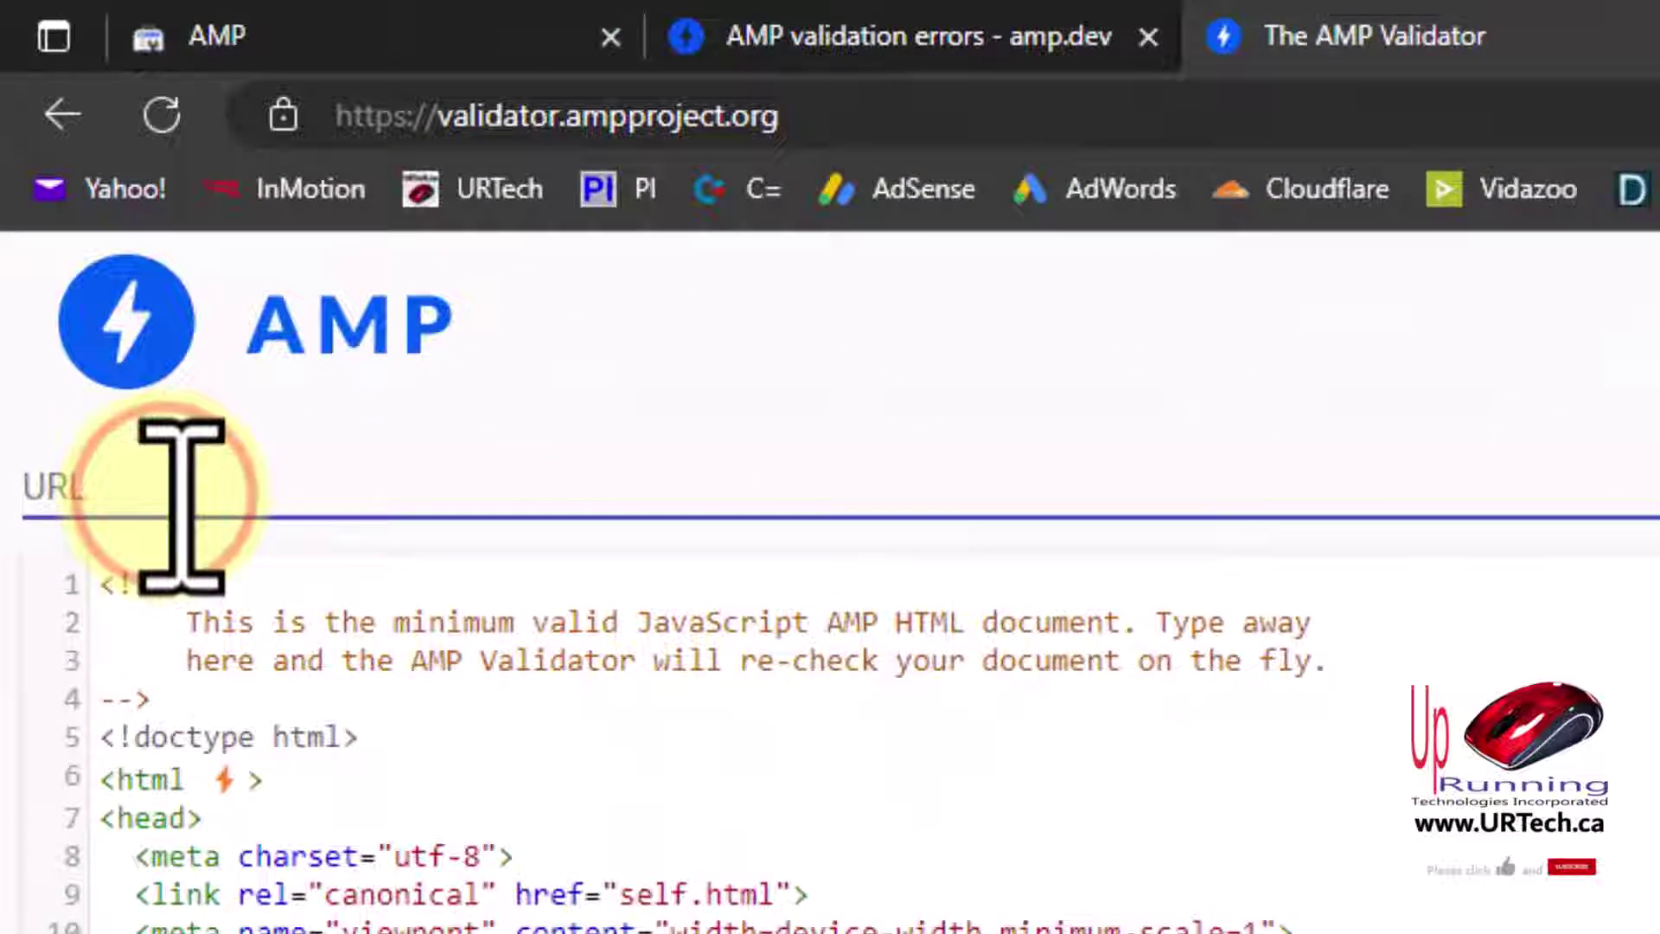
pyautogui.hotkey('ctrl', 'v')
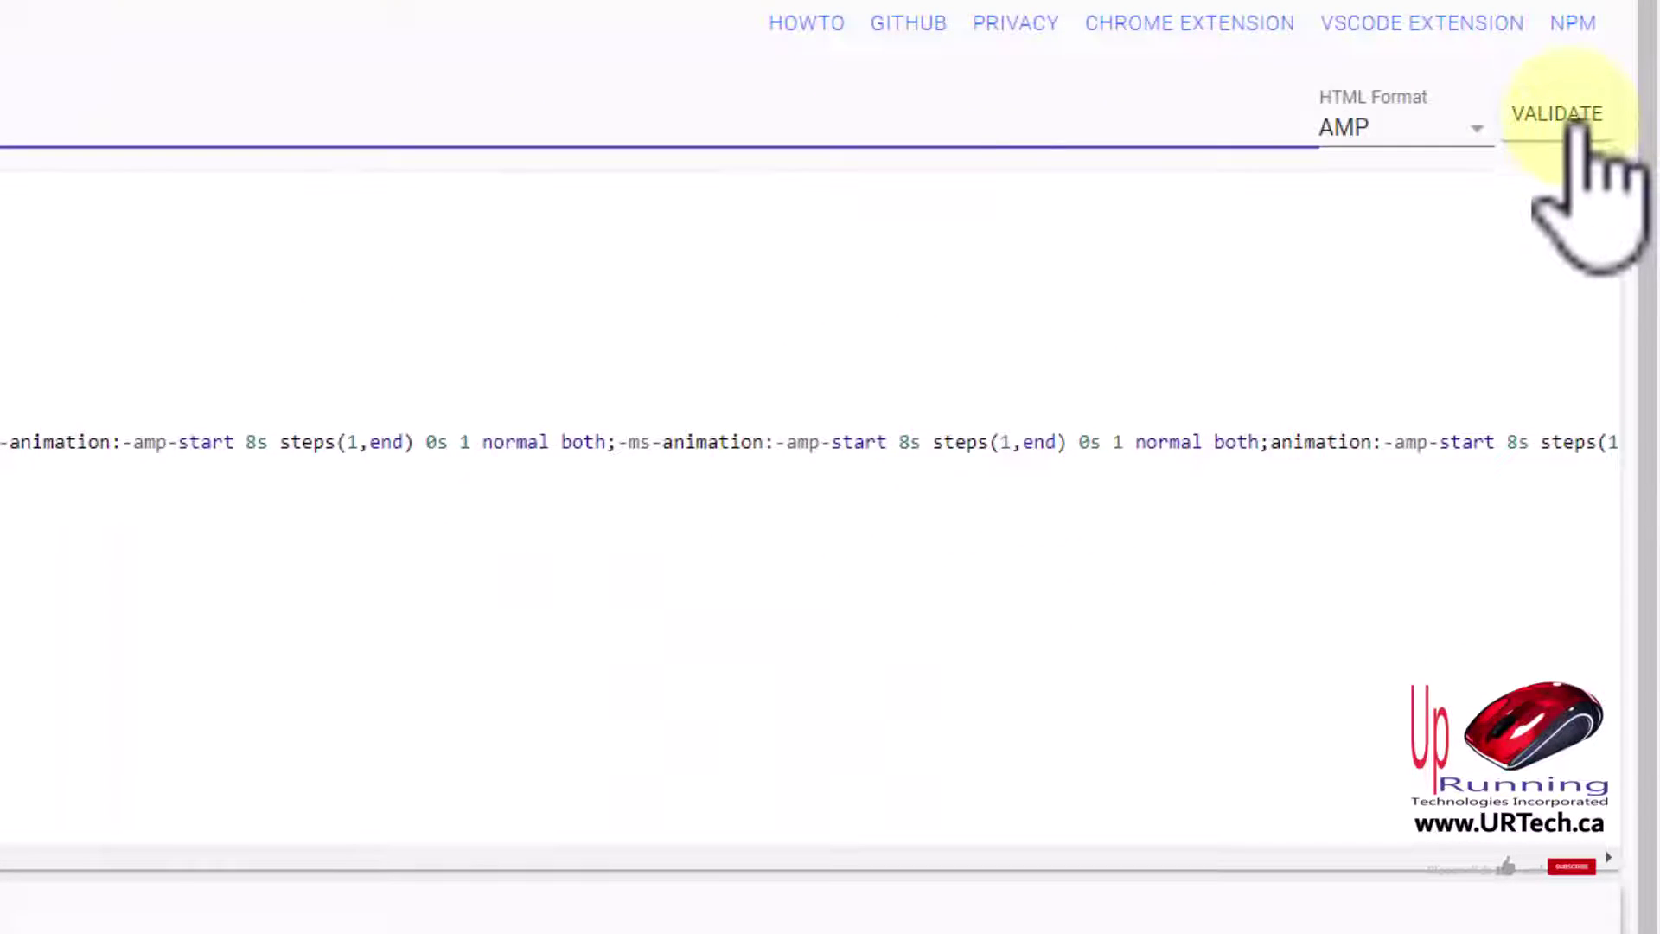
pyautogui.click(1569, 115)
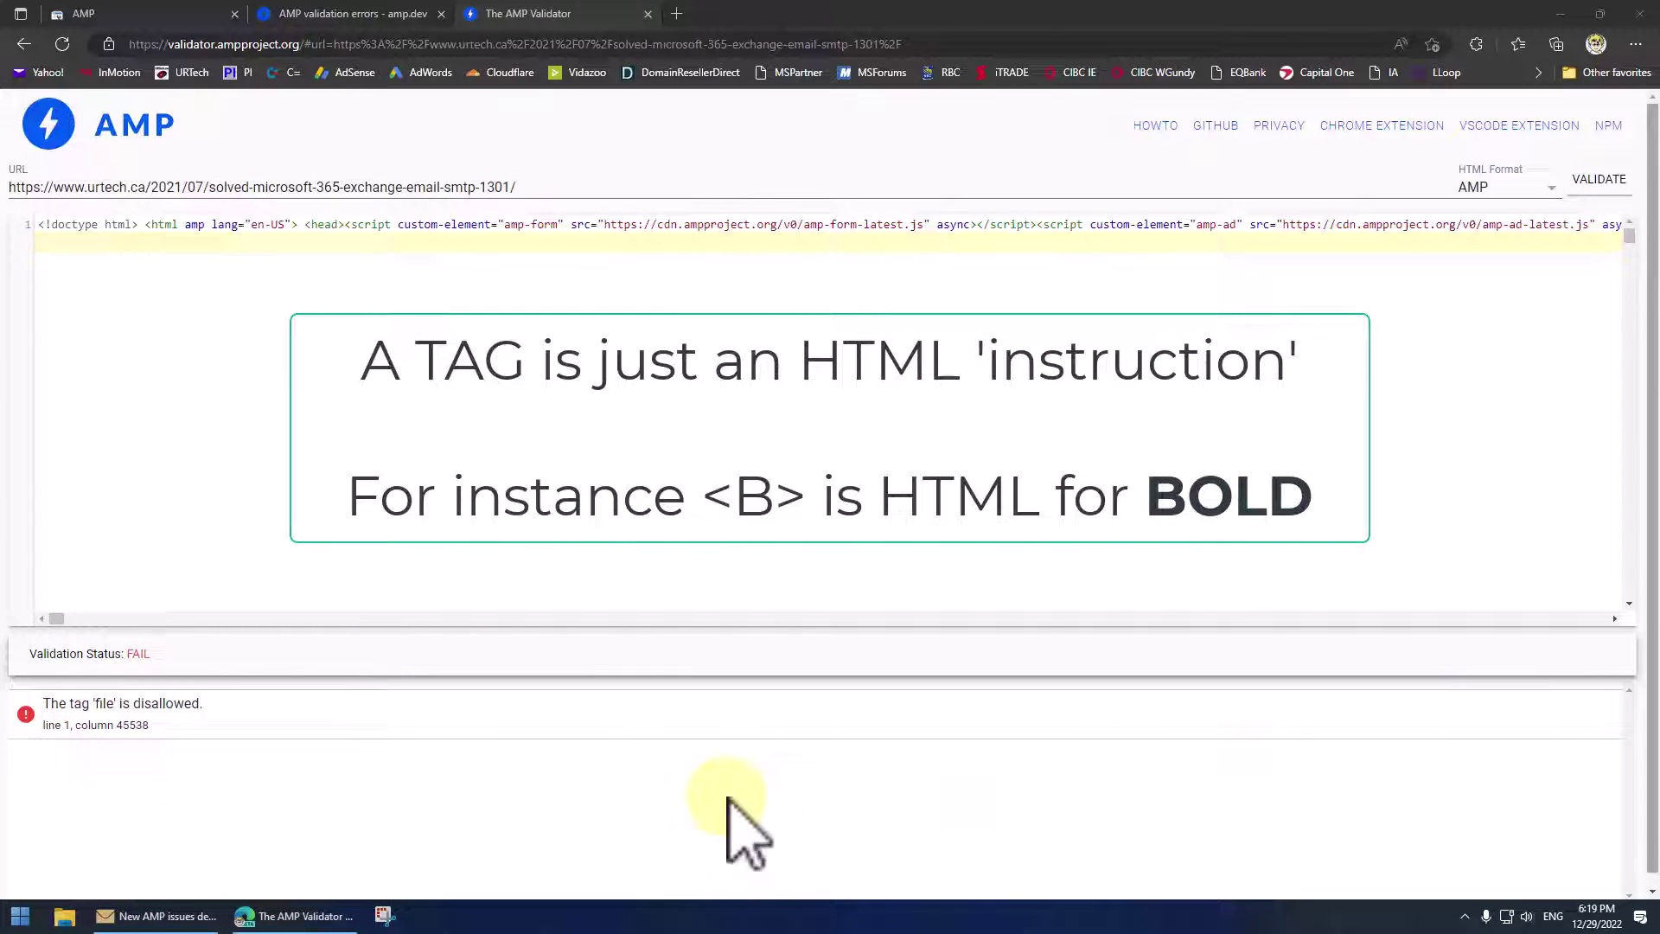
pyautogui.click(204, 719)
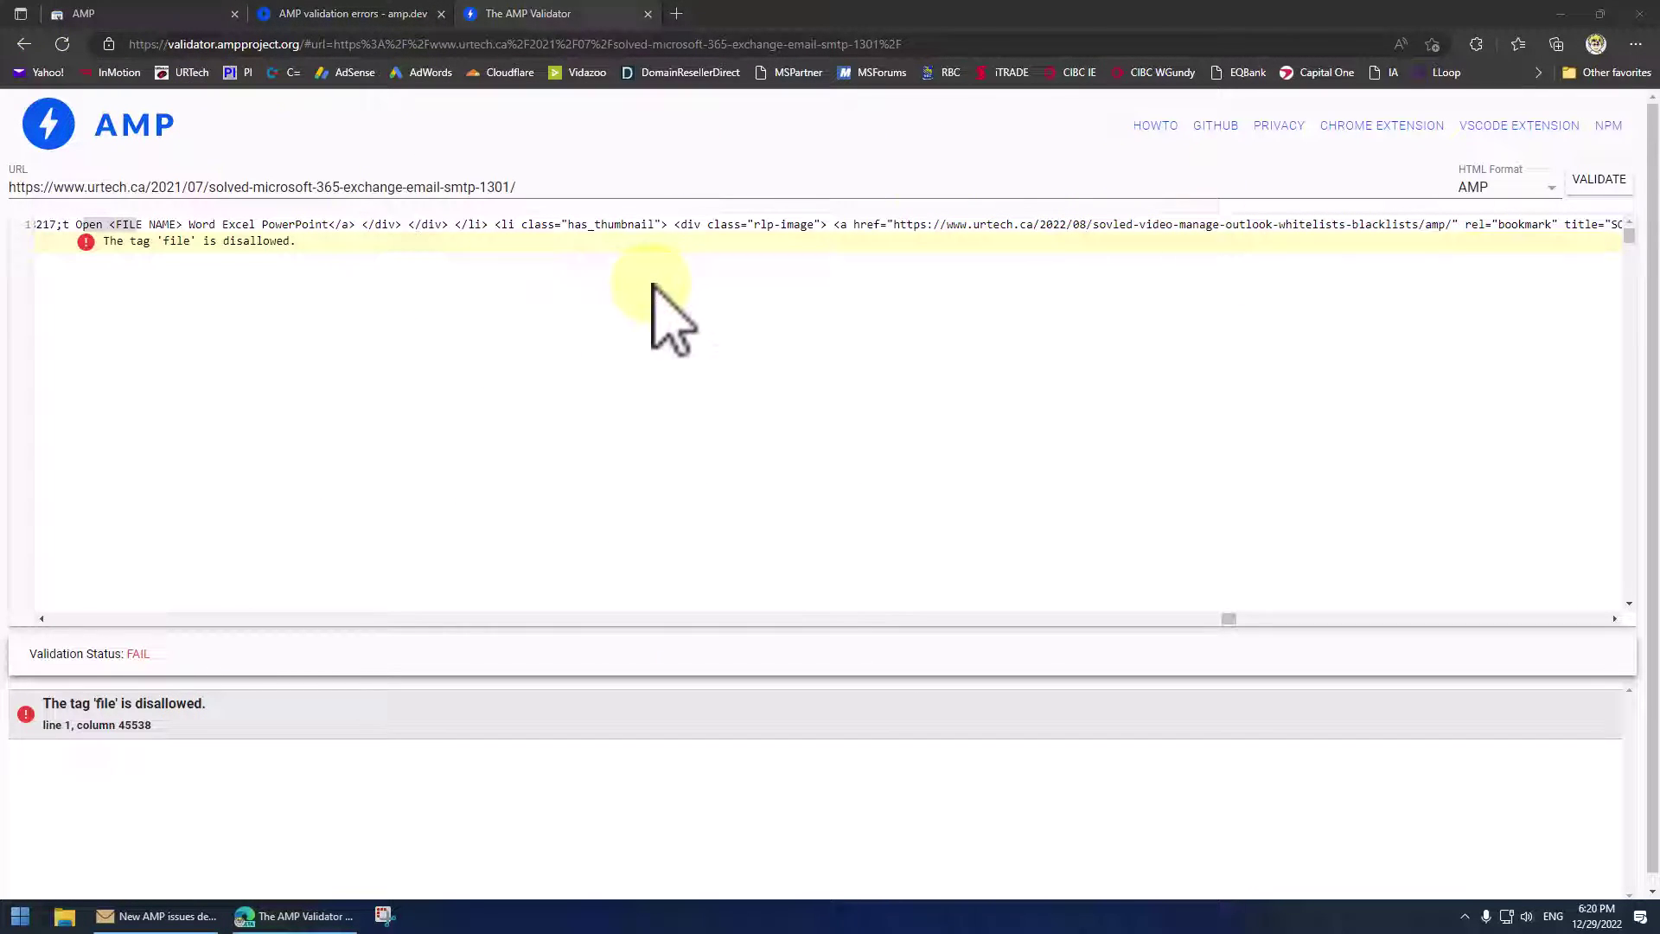
pyautogui.moveTo(547, 187); pyautogui.dragTo(86, 204)
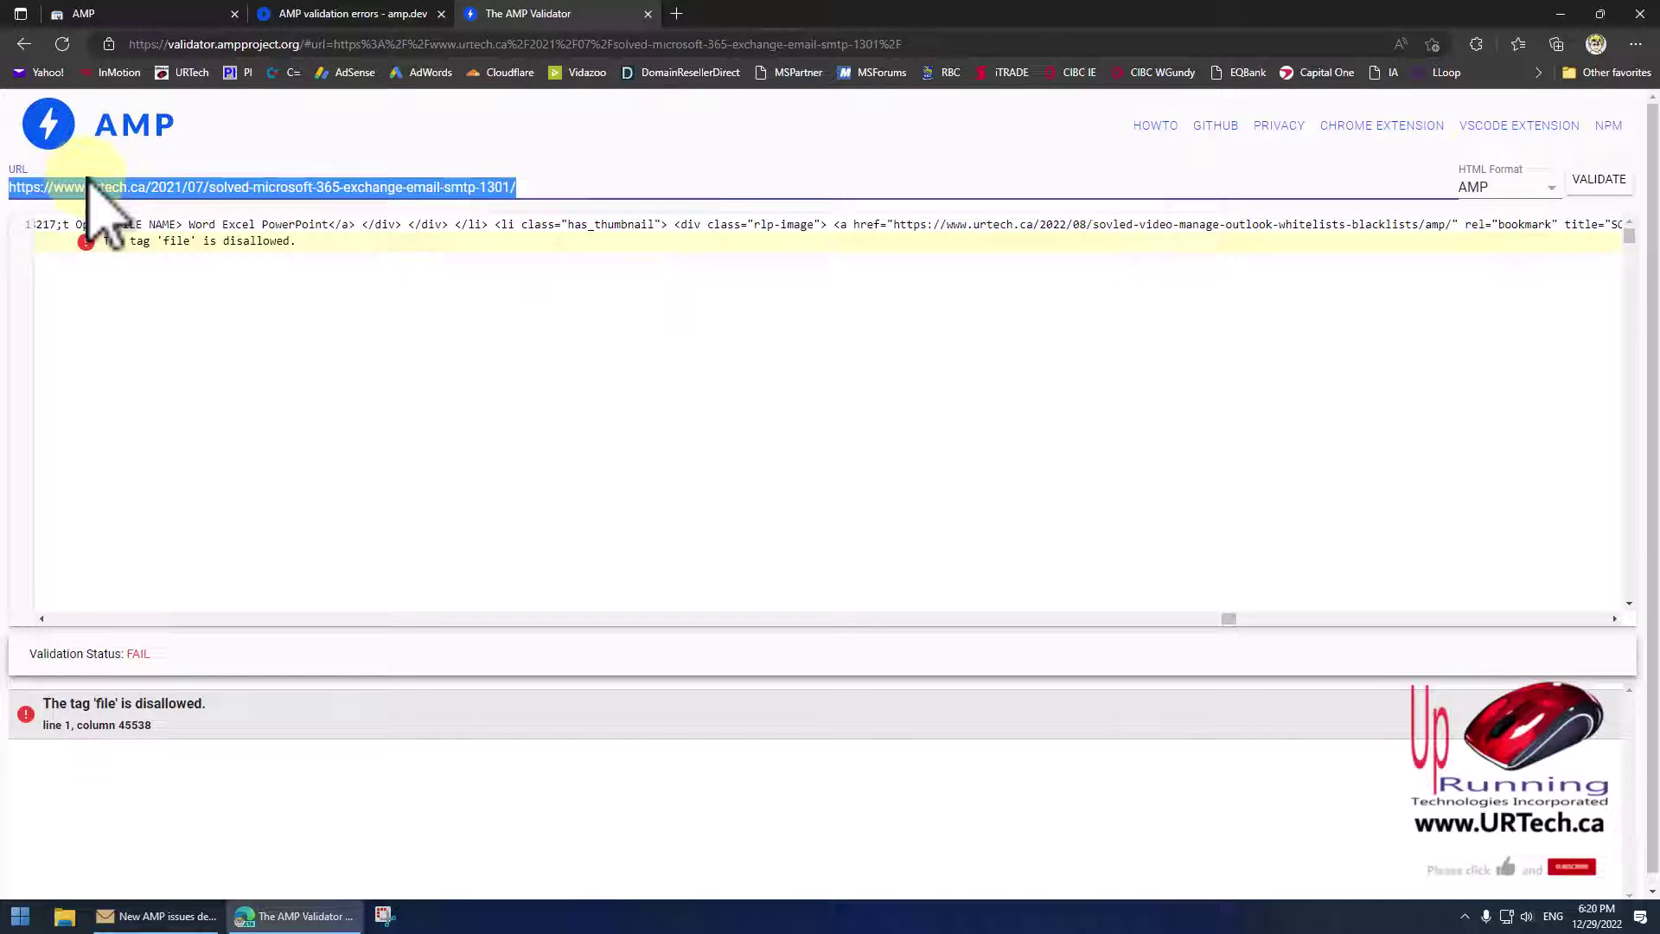
pyautogui.hotkey('ctrl', 'c')
# - Load the SMTP 1301 post in a new tab and highlight <FILE NAME> in a Related Posts excerpt
pyautogui.click(677, 14)
pyautogui.hotkey('ctrl', 'v')
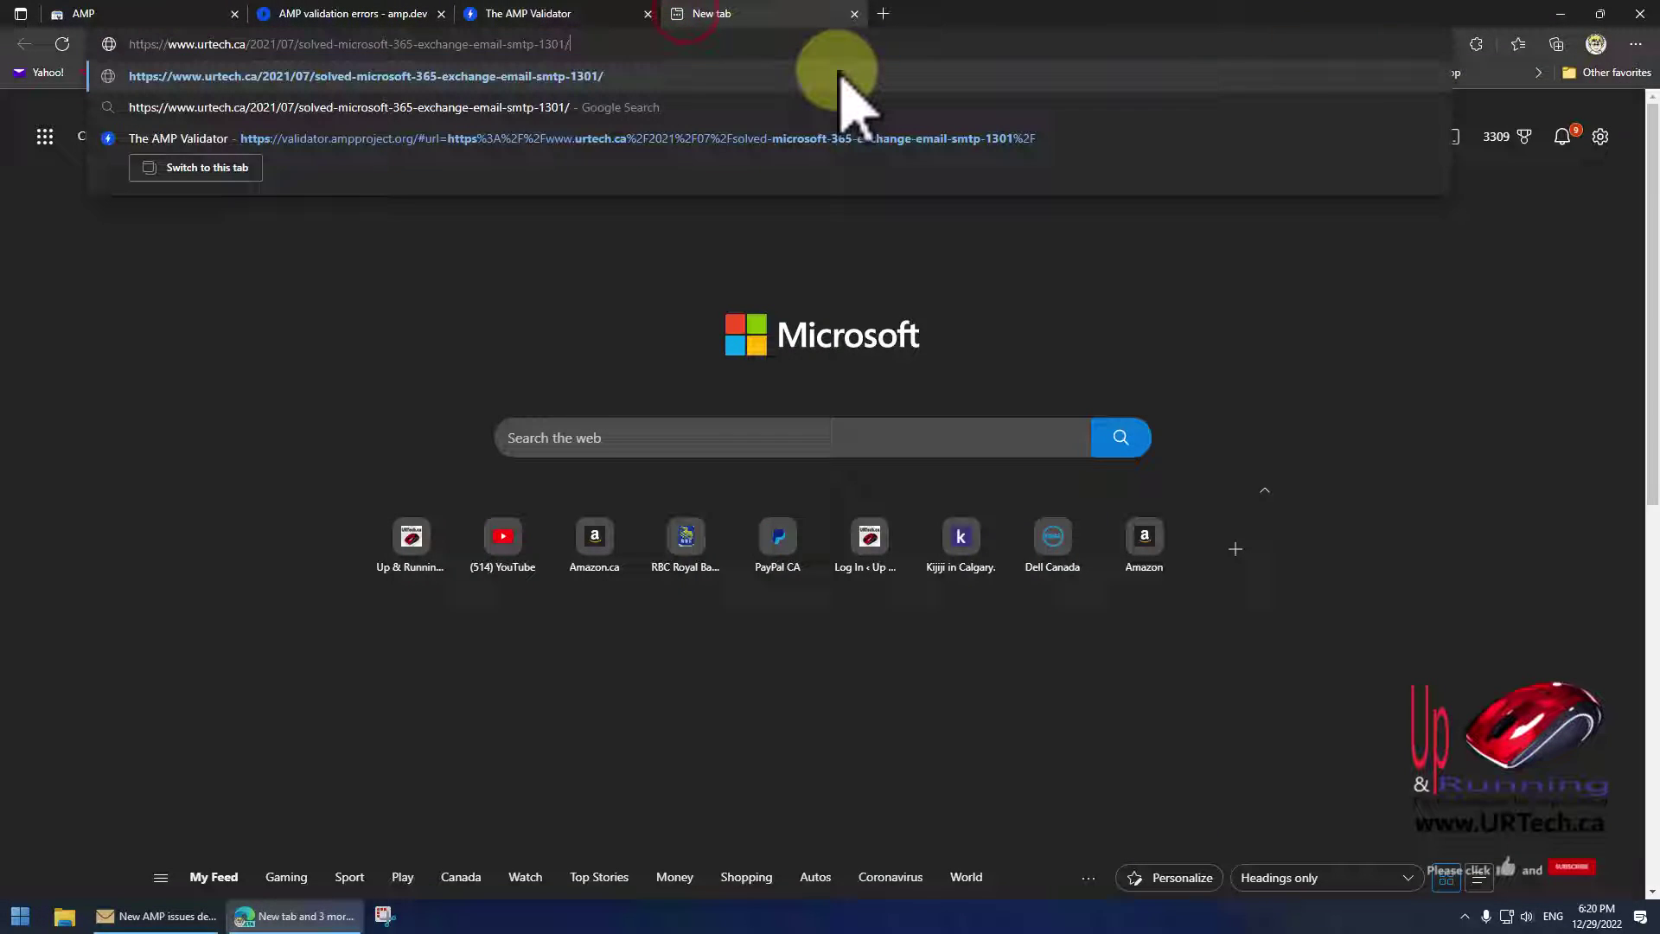
pyautogui.press('Return')
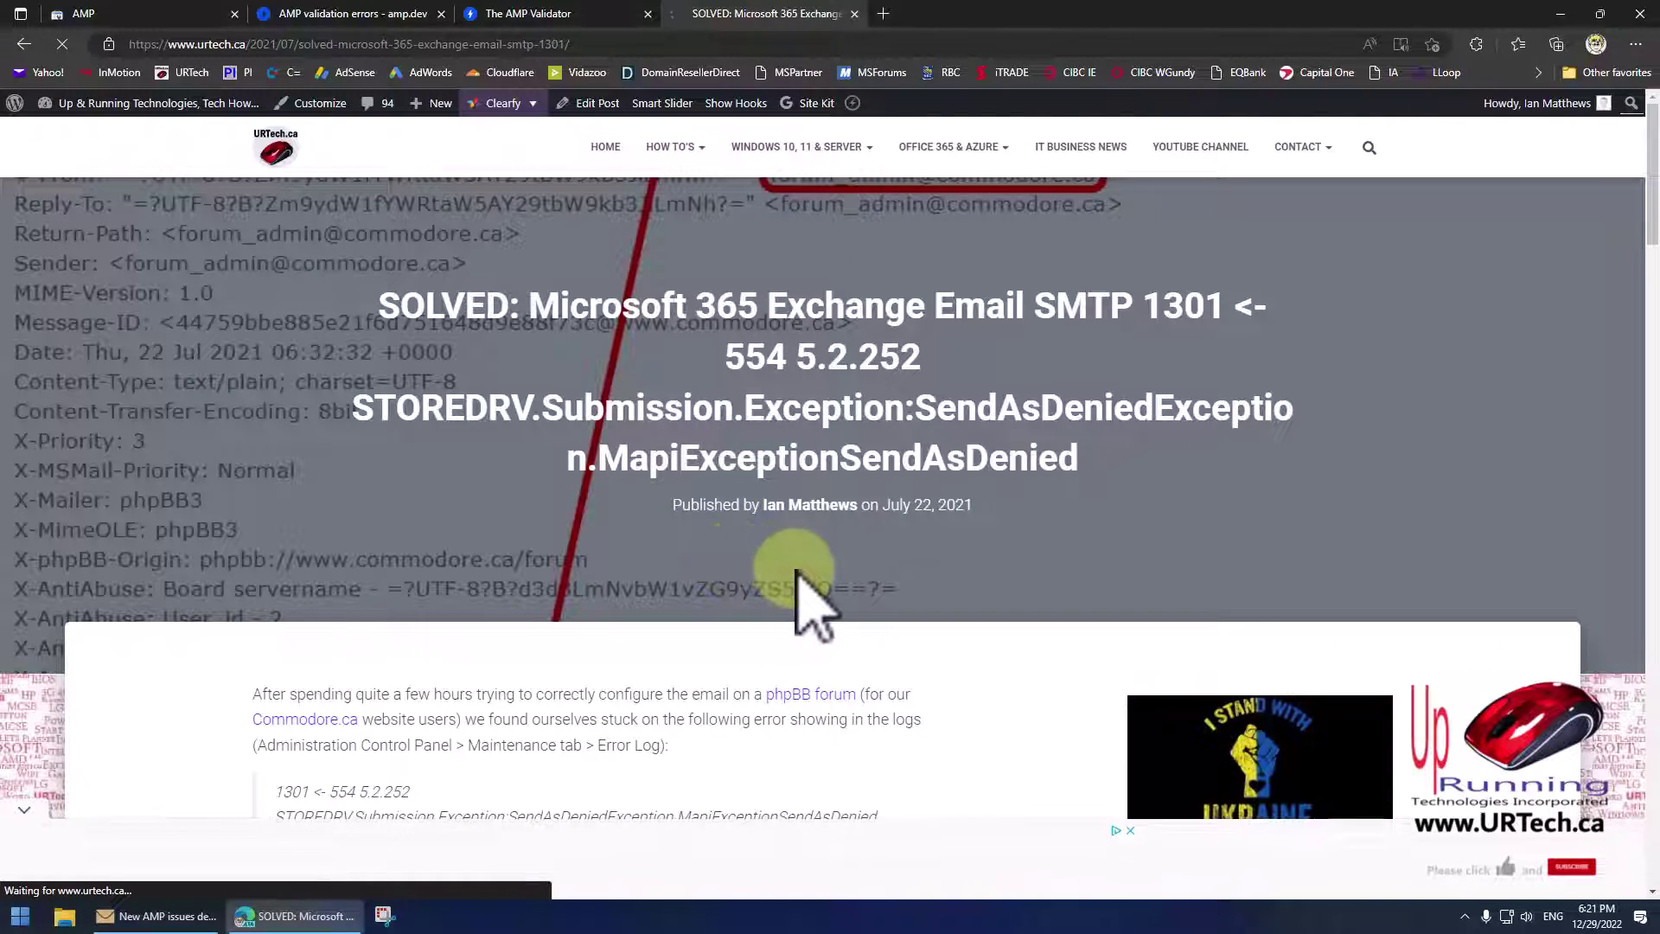
pyautogui.scroll(-10, 727, 605)
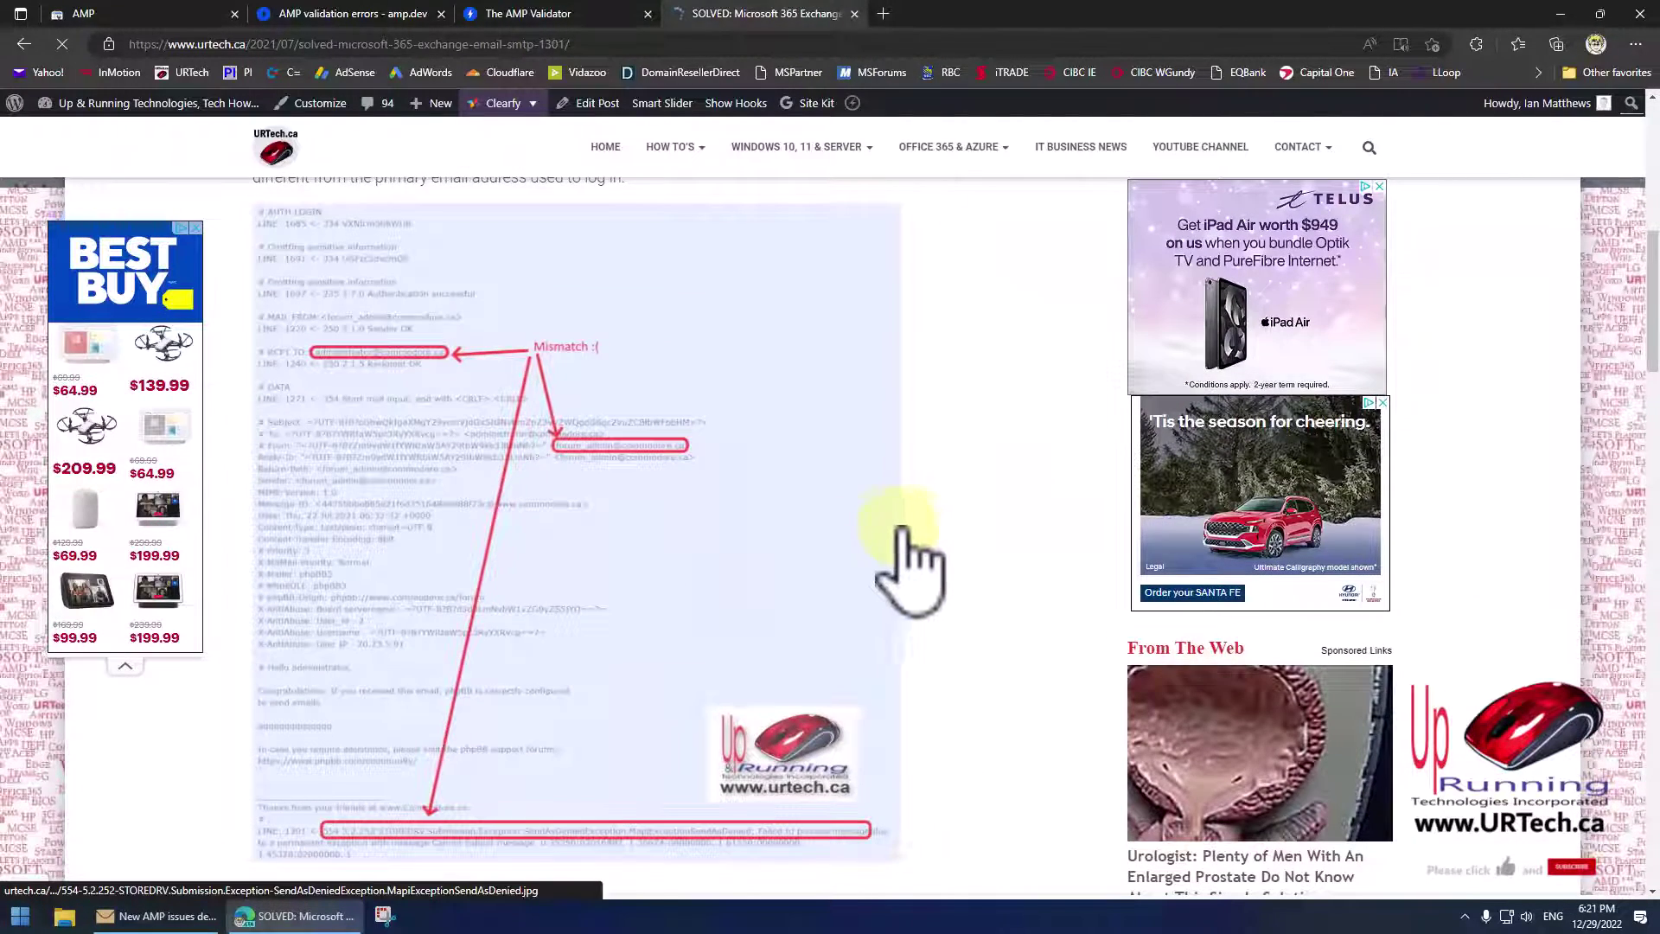
pyautogui.scroll(-8, 908, 562)
pyautogui.scroll(-7, 923, 526)
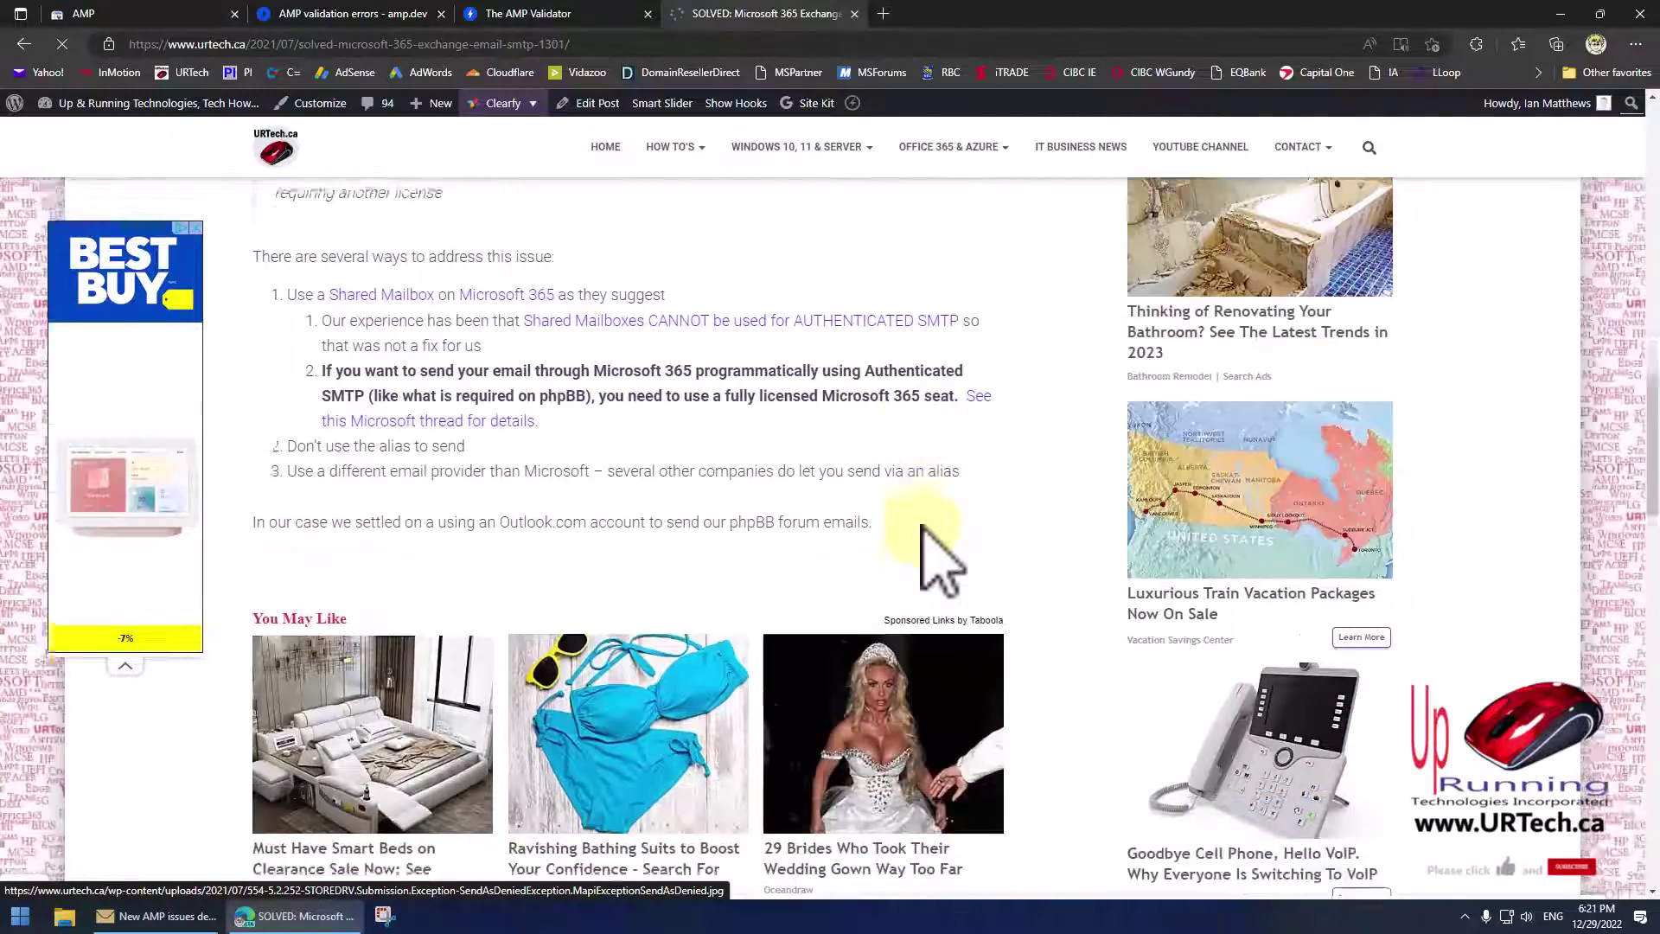
pyautogui.scroll(-10, 939, 562)
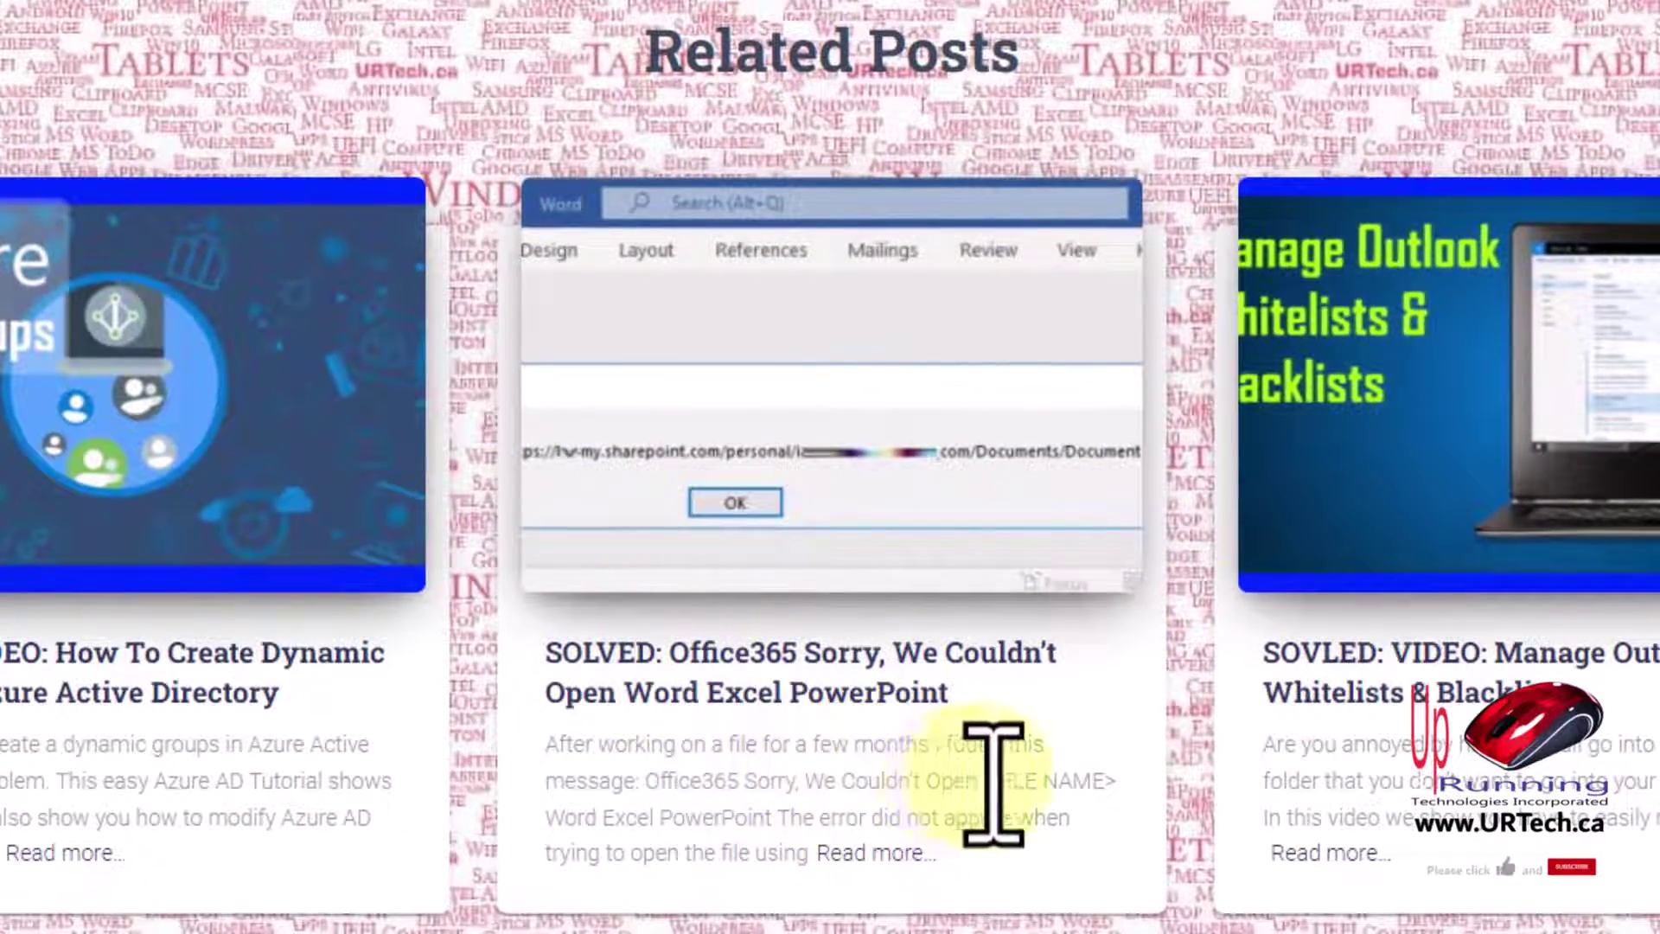
pyautogui.moveTo(984, 780); pyautogui.dragTo(1150, 787)
pyautogui.click(1081, 783)
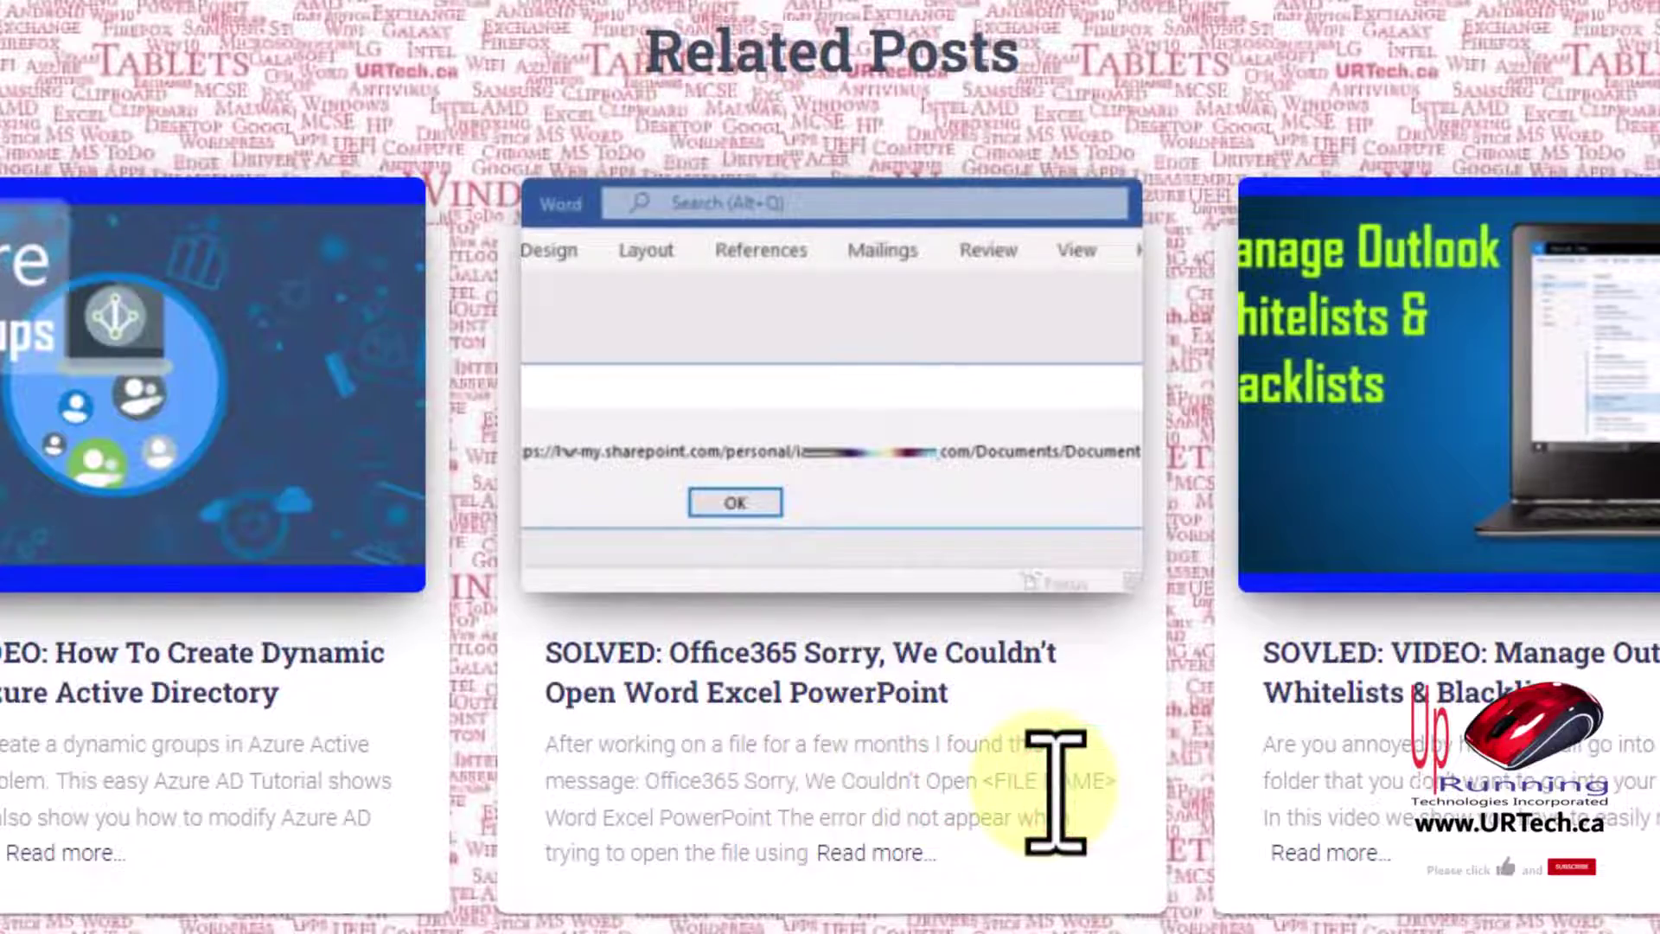
pyautogui.moveTo(769, 782); pyautogui.dragTo(1010, 794)
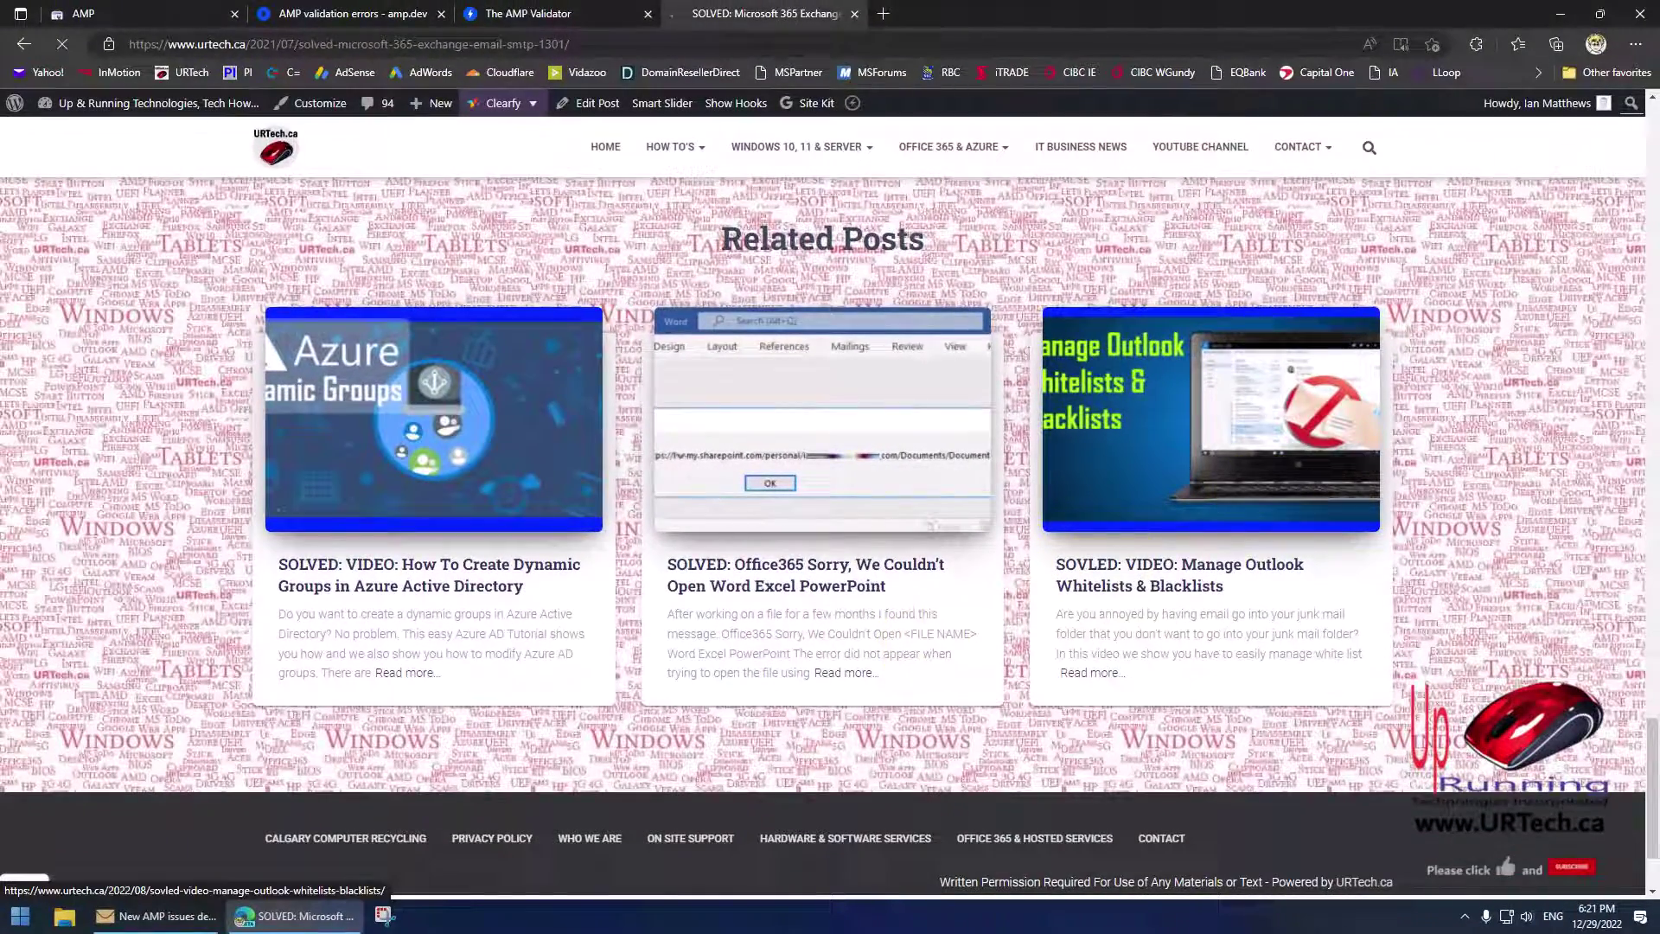
# - Go back one examples page and copy the how-many-microsoft-office-365-licenses article's URL
pyautogui.hotkey('ctrl', '1')
pyautogui.scroll(5, 601, 638)
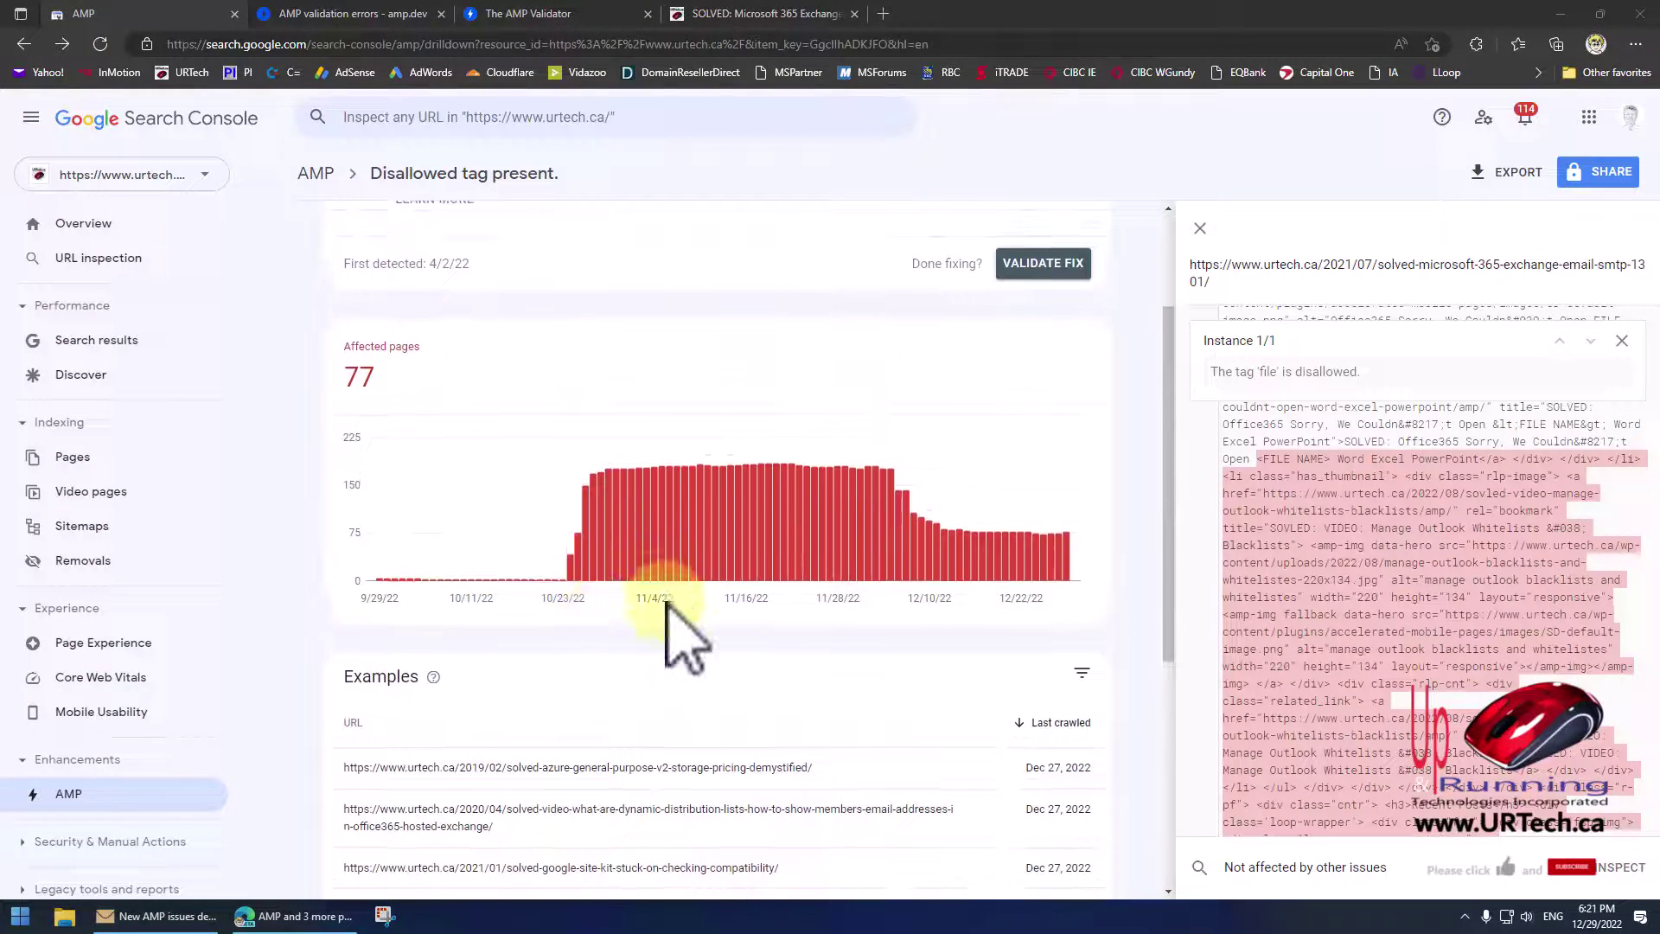
pyautogui.scroll(-5, 742, 742)
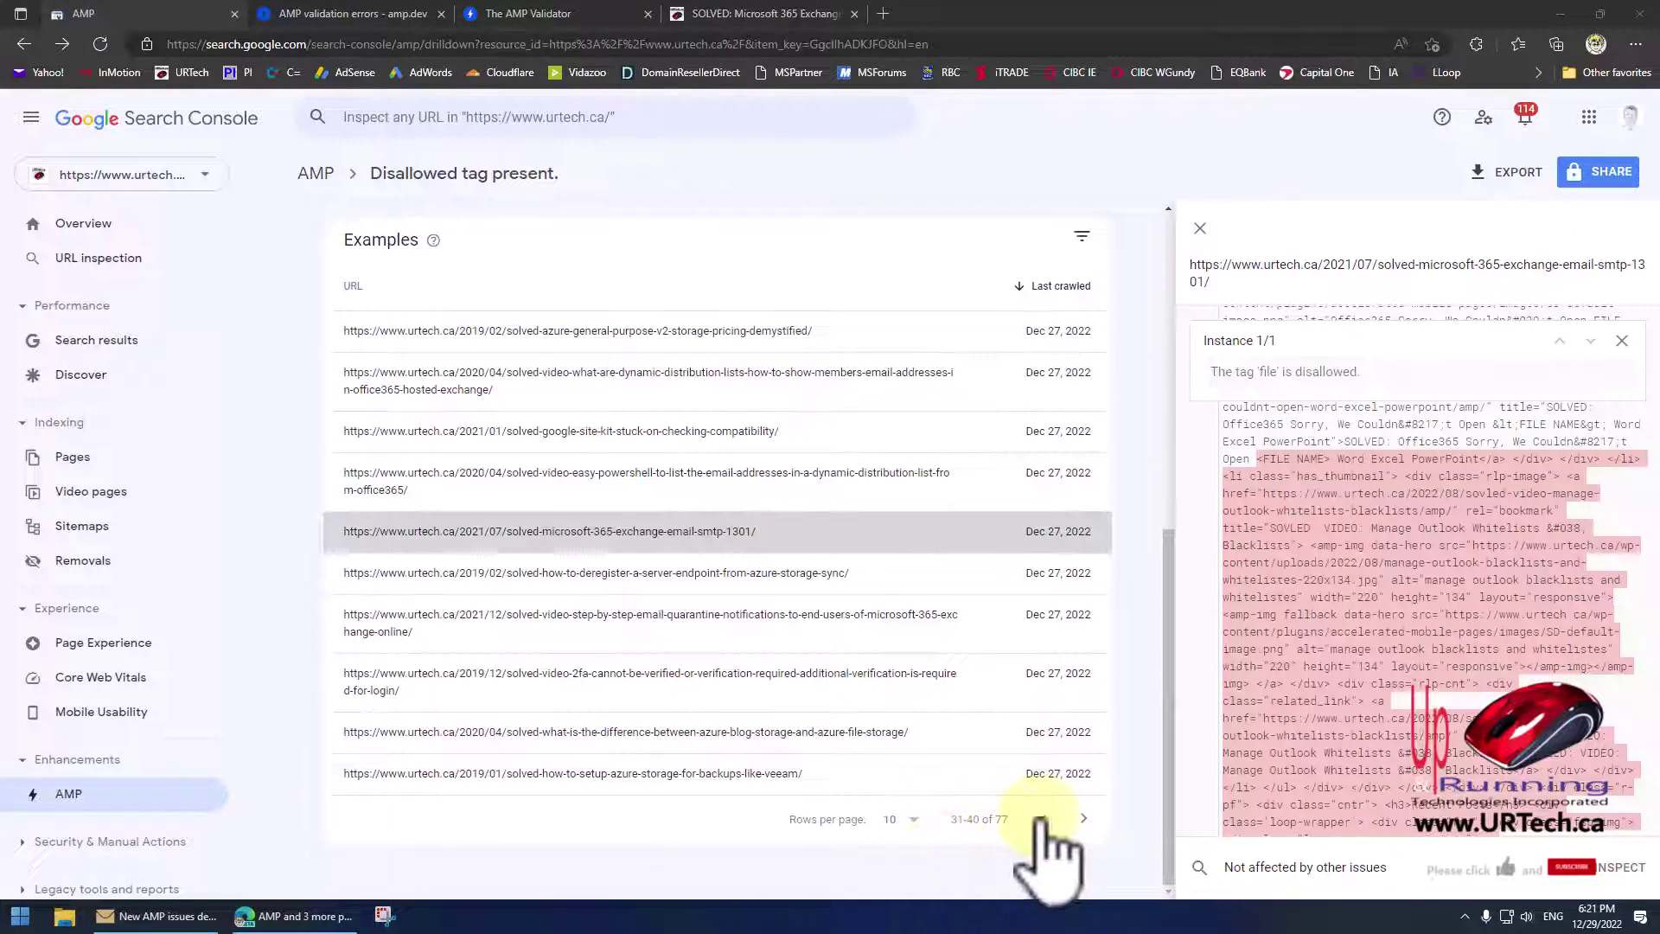
pyautogui.click(1042, 819)
pyautogui.click(721, 589)
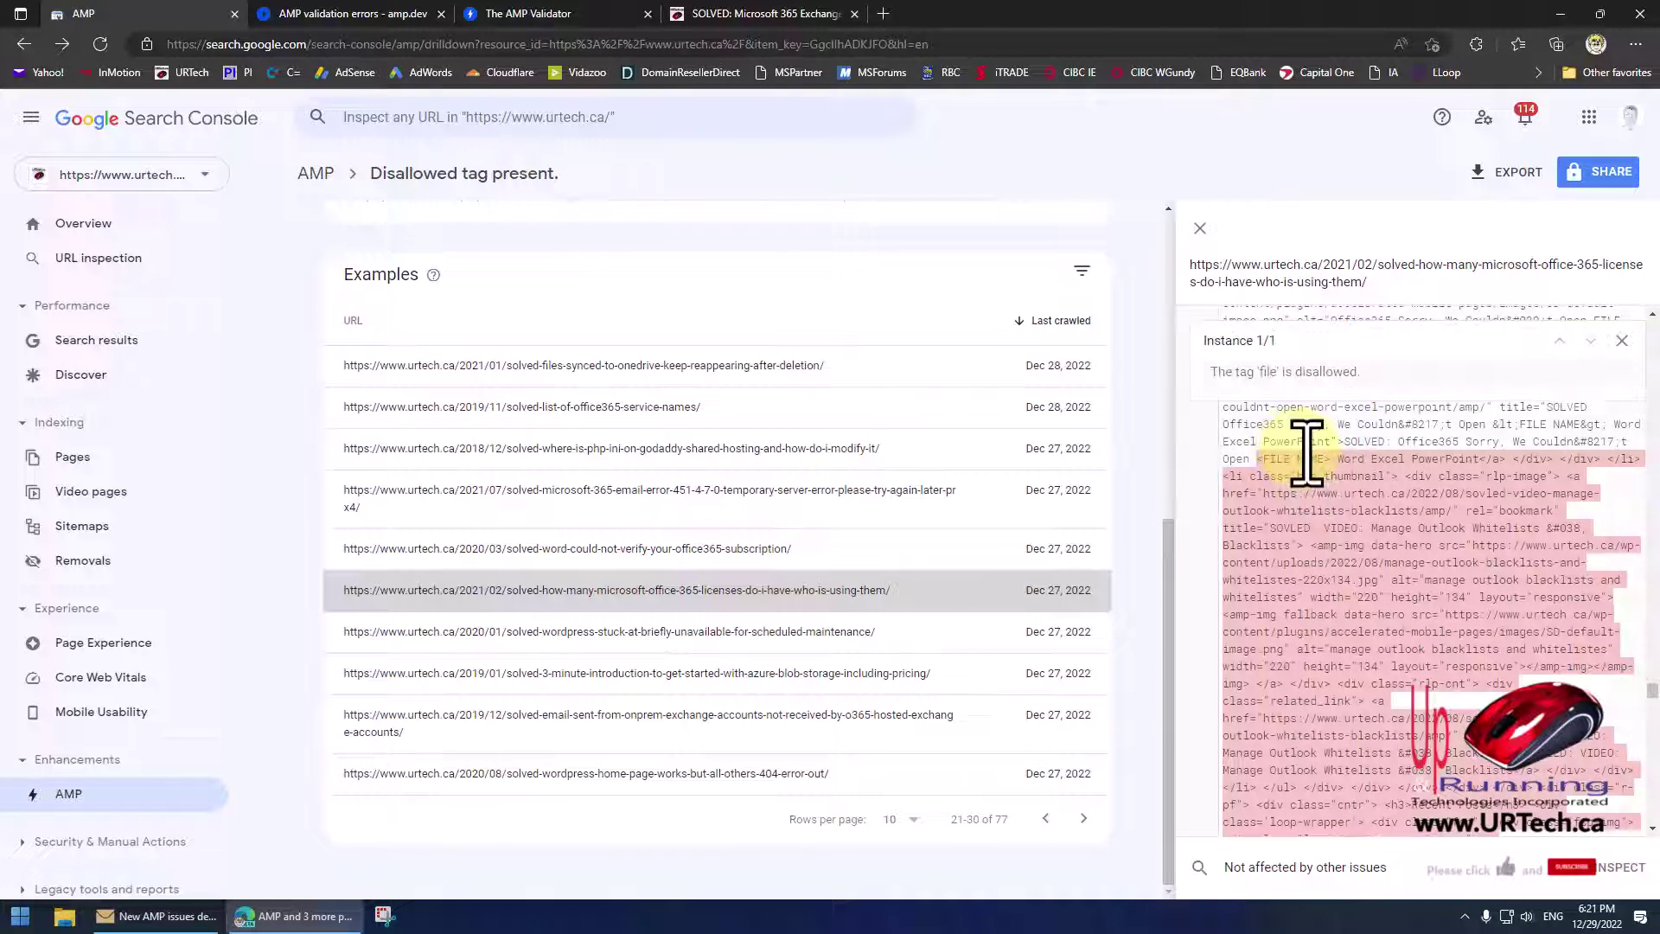
pyautogui.click(912, 592)
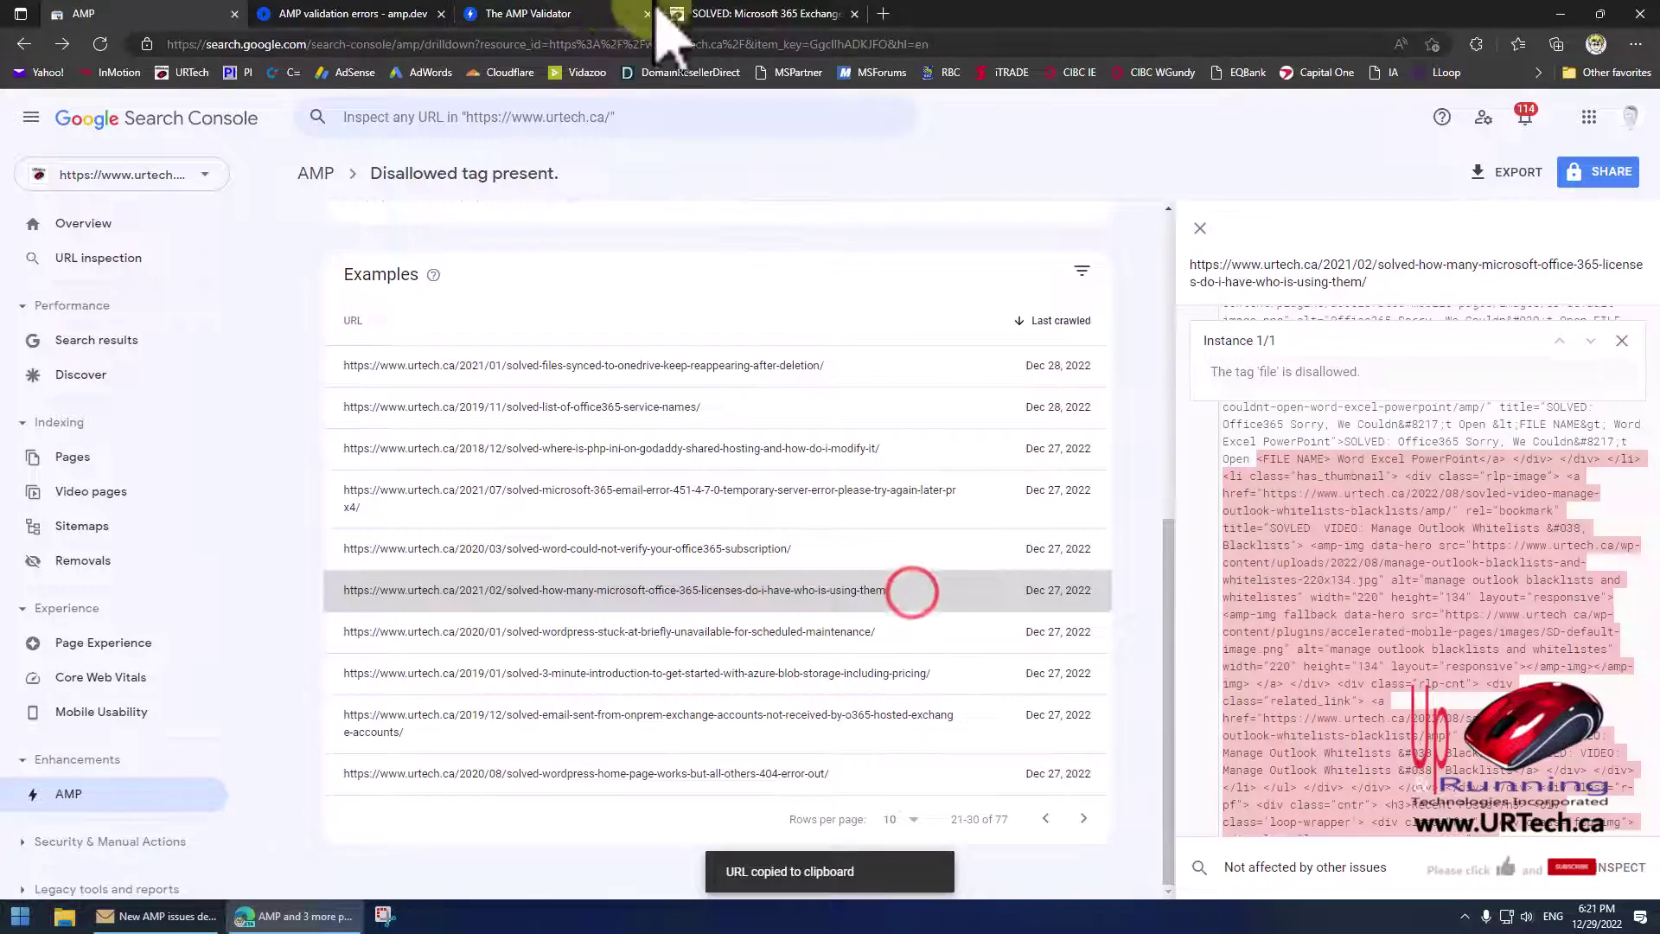
pyautogui.click(689, 13)
# - Load the Office 365 licenses article and scroll to Related Posts showing the <FILE NAME> excerpt
pyautogui.click(505, 44)
pyautogui.hotkey('ctrl', 'v')
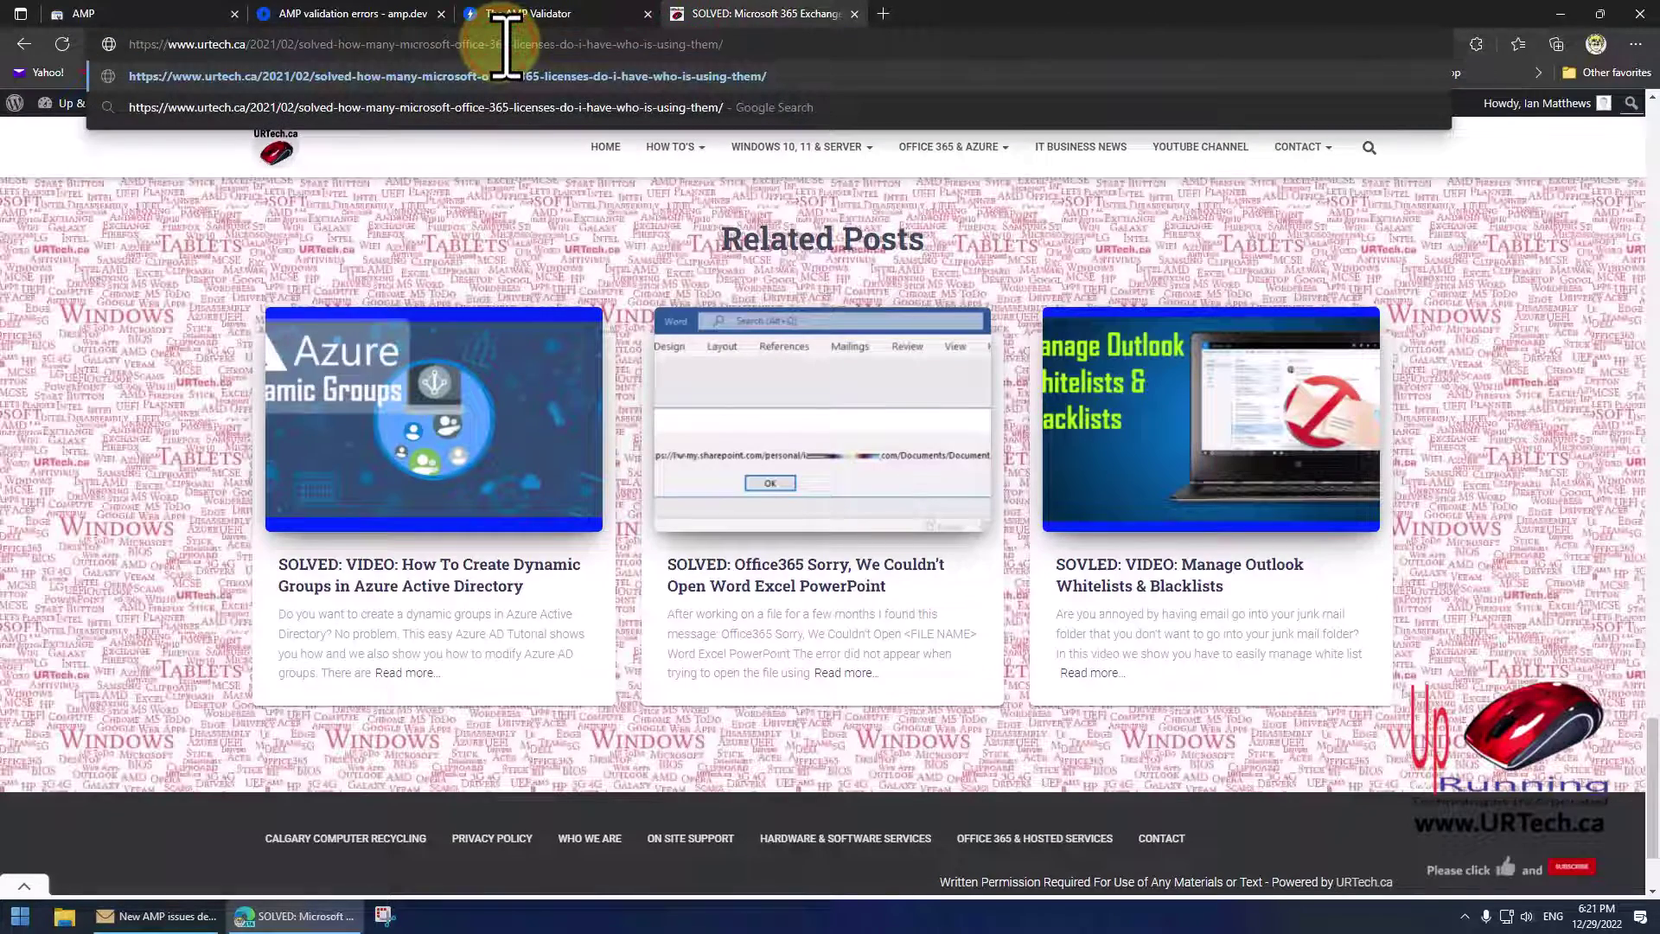
pyautogui.press('Return')
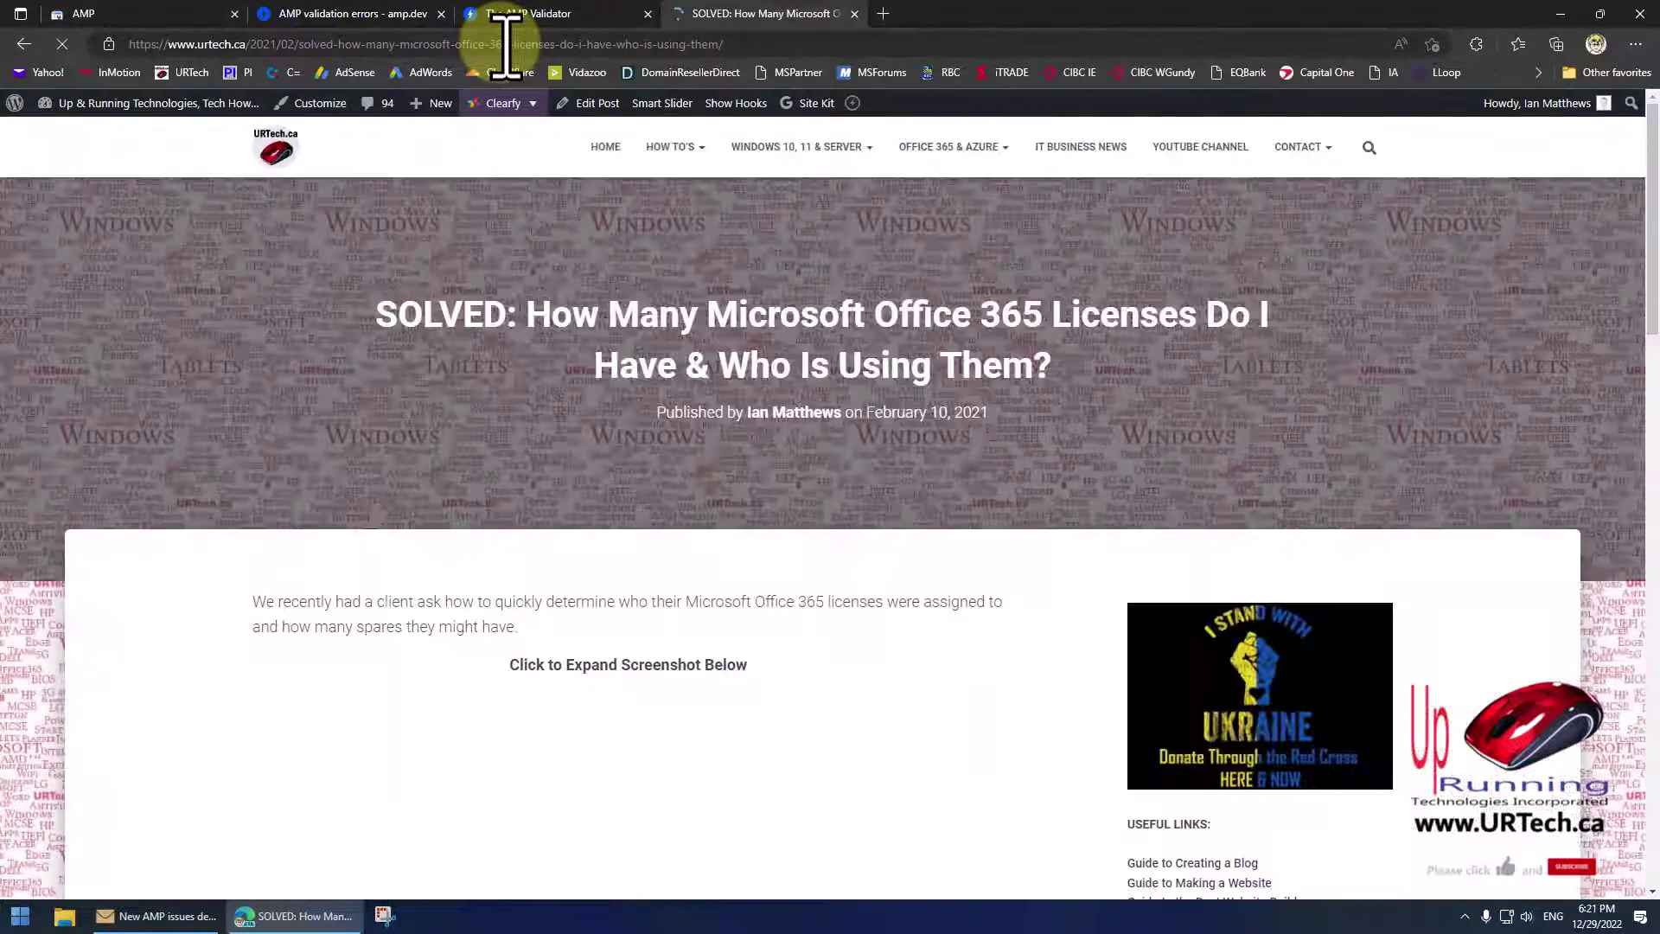
pyautogui.scroll(-5, 553, 506)
pyautogui.scroll(-3, 501, 423)
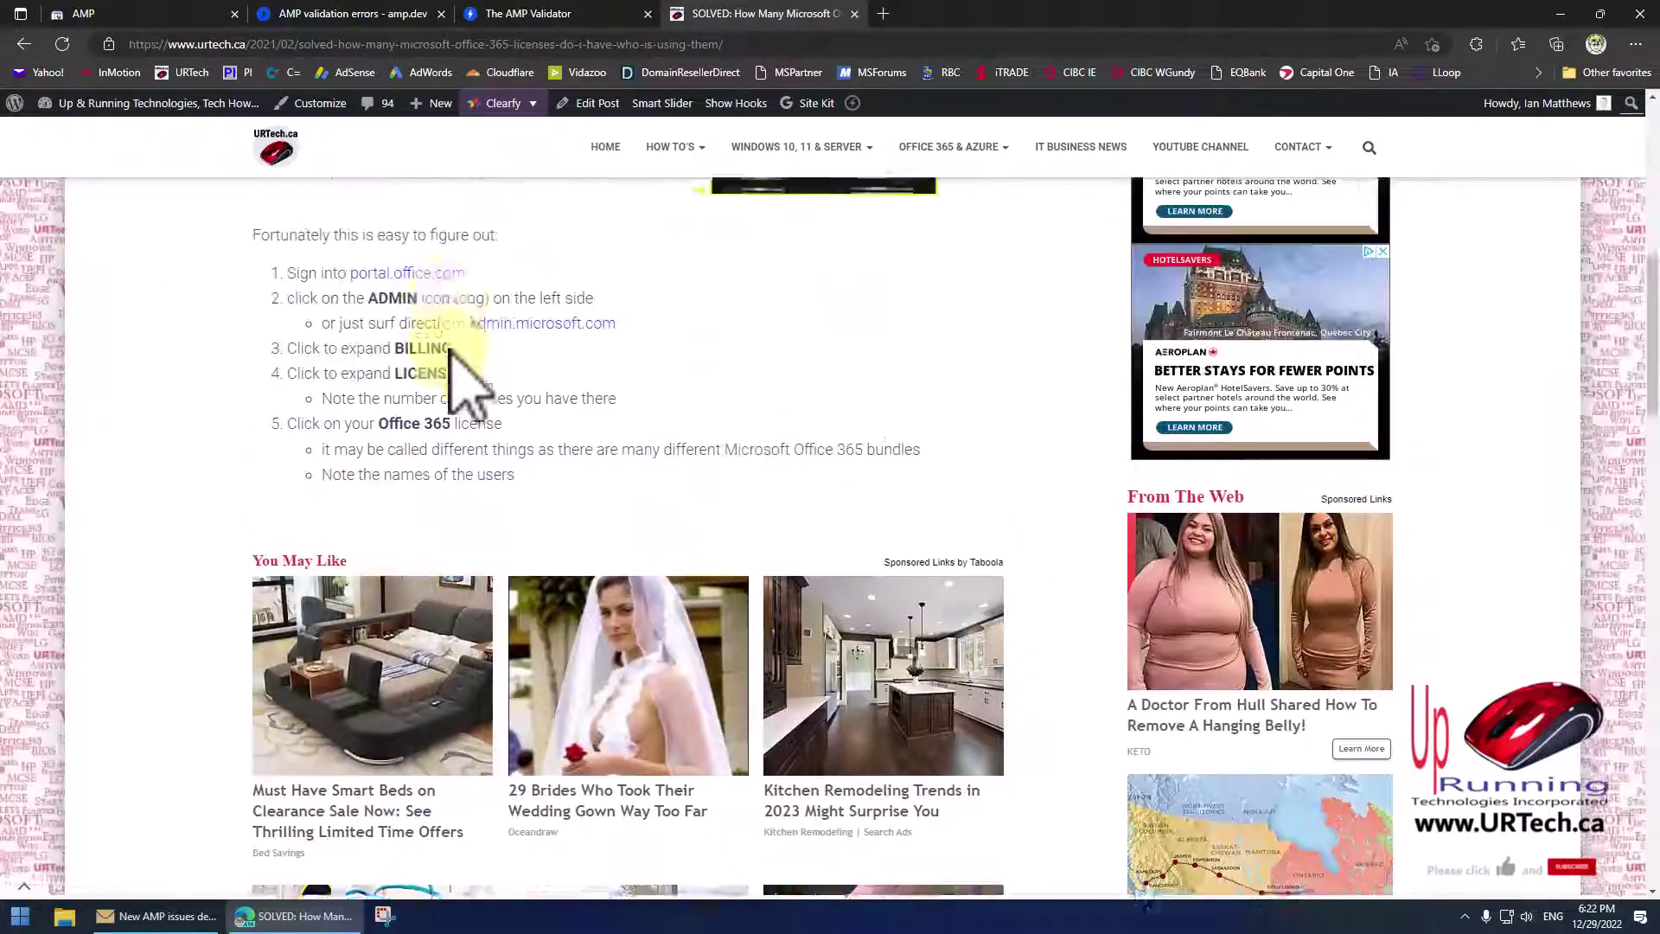
pyautogui.scroll(3, 467, 376)
pyautogui.scroll(-5, 588, 519)
pyautogui.scroll(-15, 608, 535)
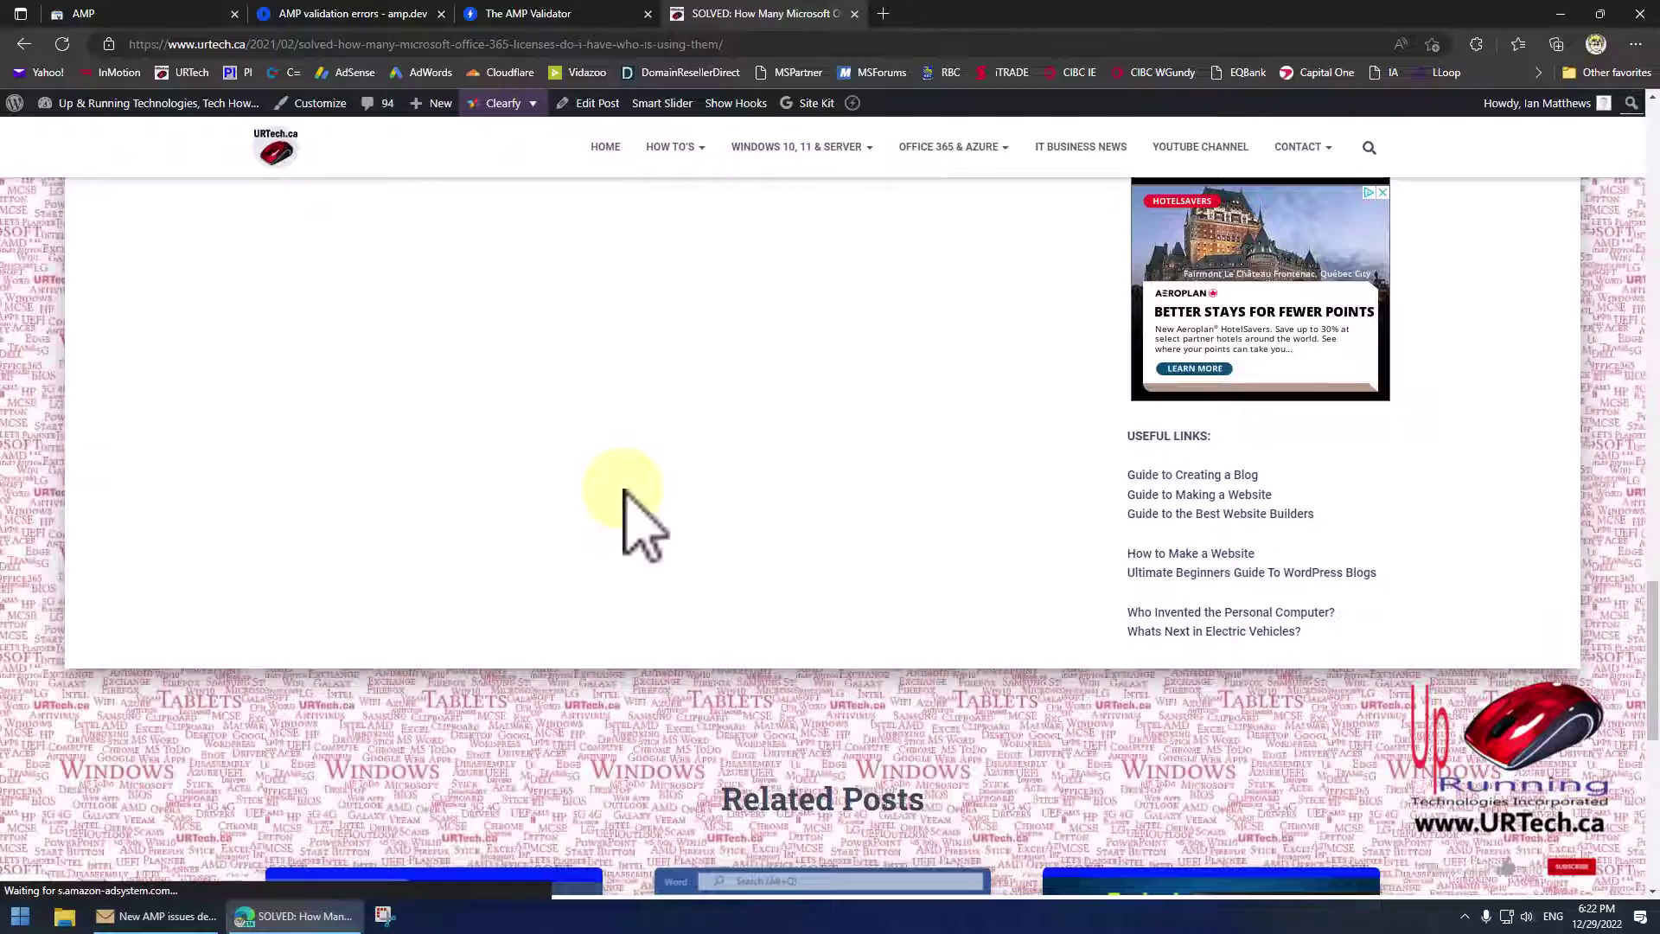
pyautogui.scroll(-7, 692, 510)
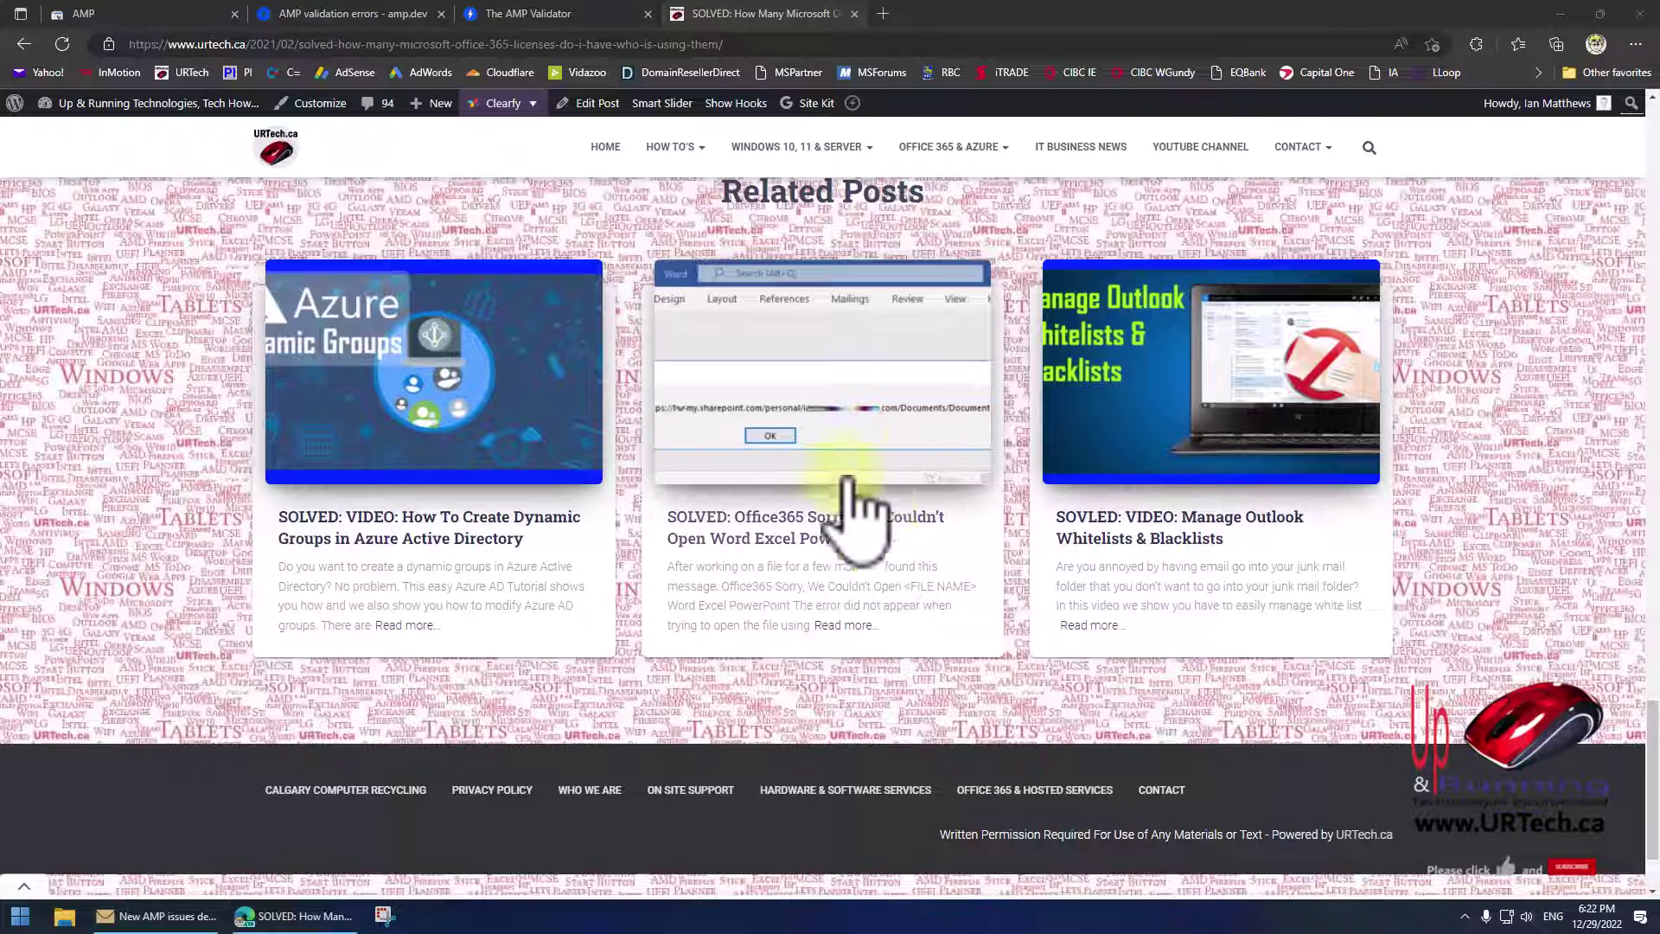
pyautogui.moveTo(778, 190); pyautogui.dragTo(860, 204)
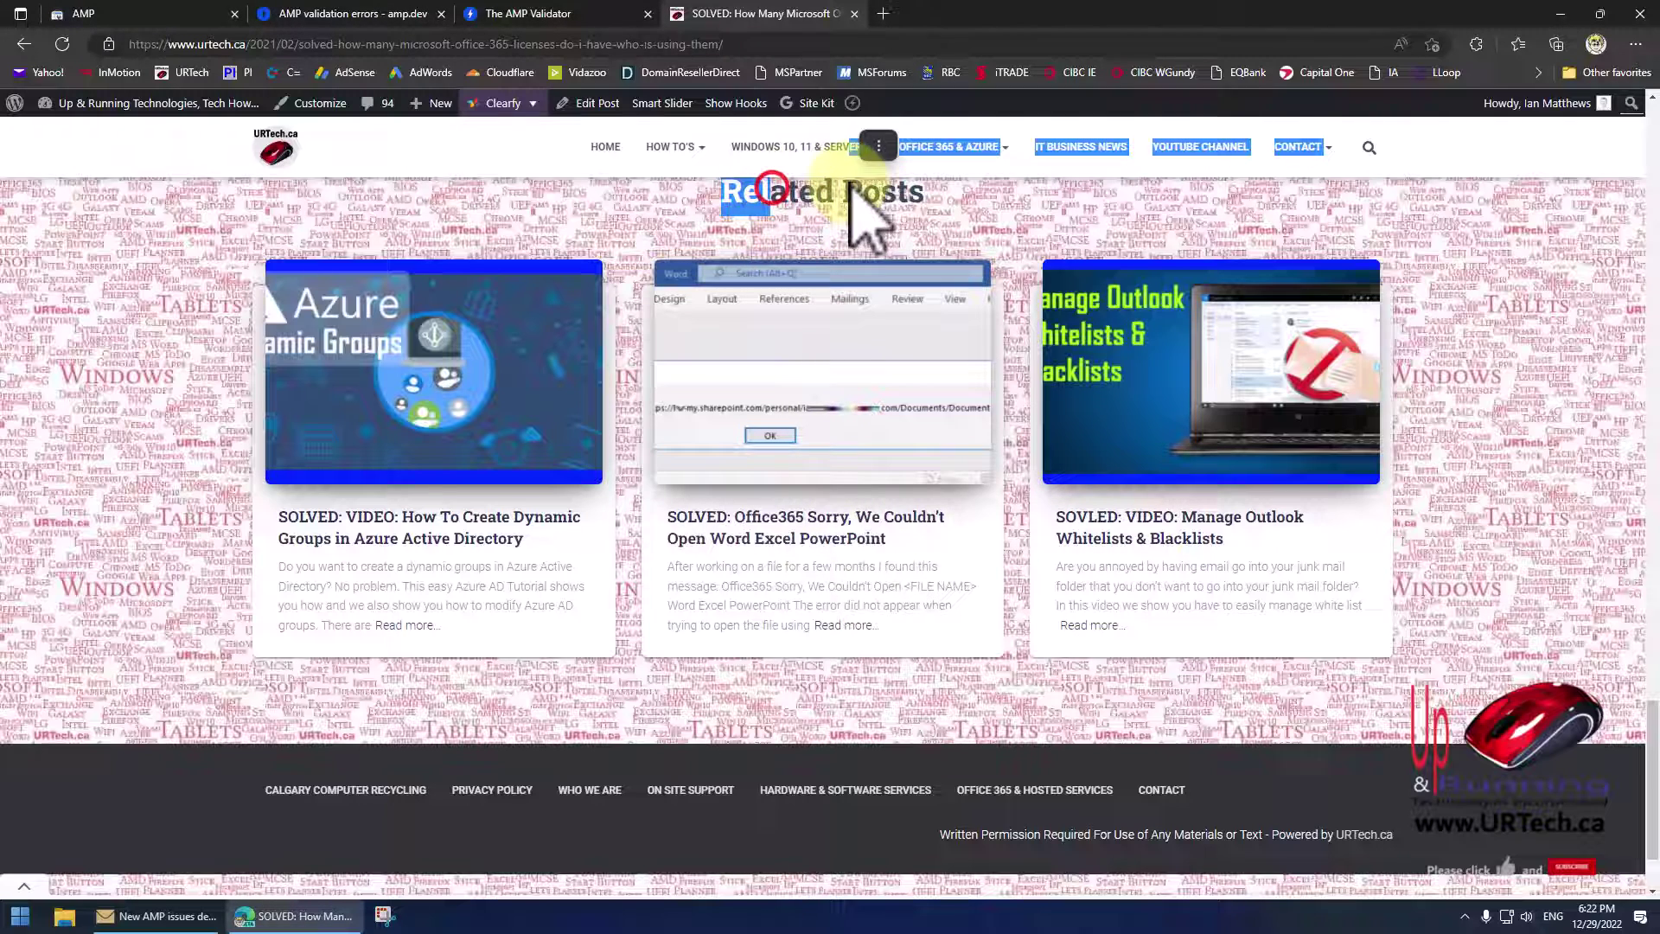
# - Open the Office365 Sorry related post in the WordPress editor
pyautogui.click(813, 359)
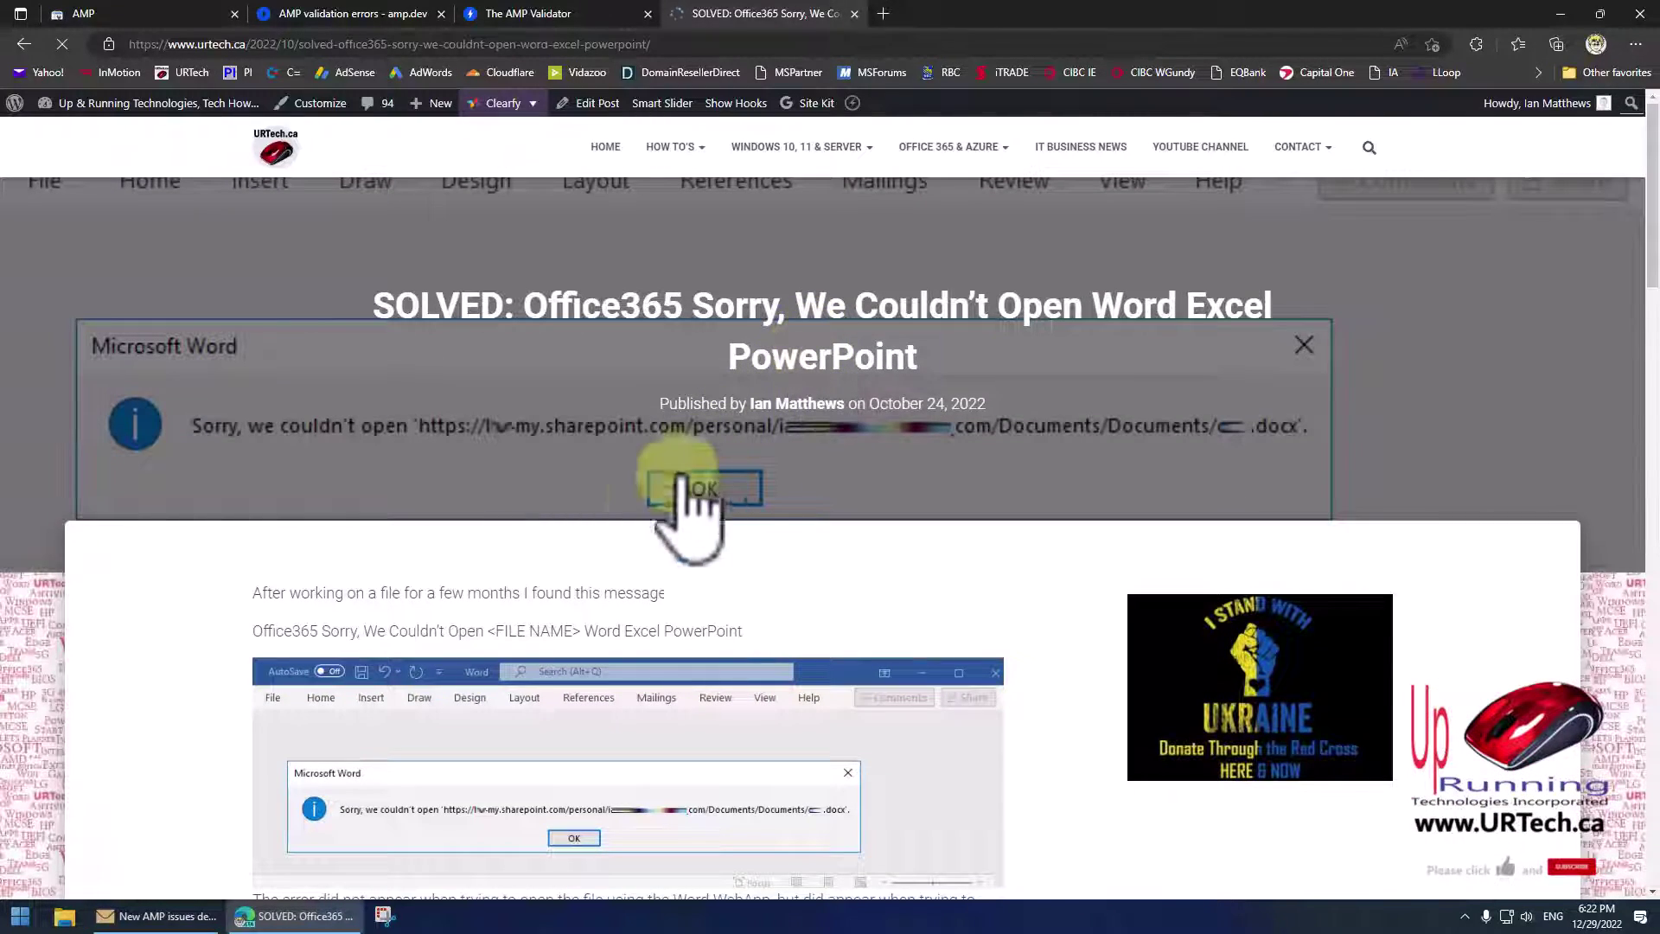
pyautogui.moveTo(486, 631); pyautogui.dragTo(581, 631)
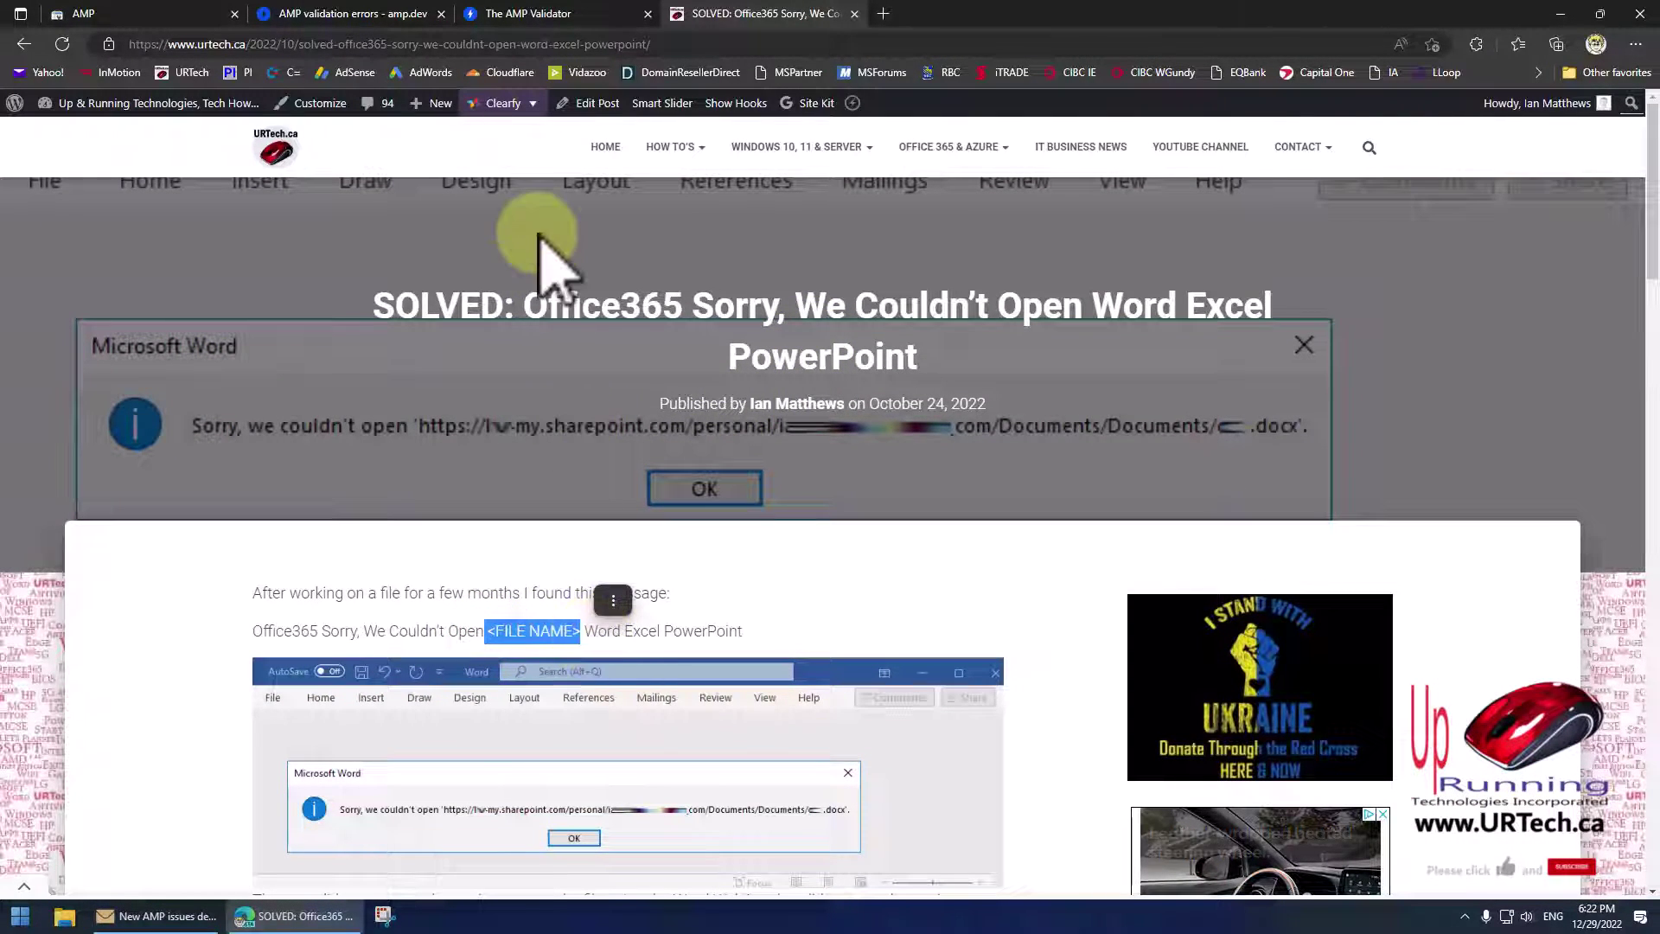
pyautogui.click(597, 99)
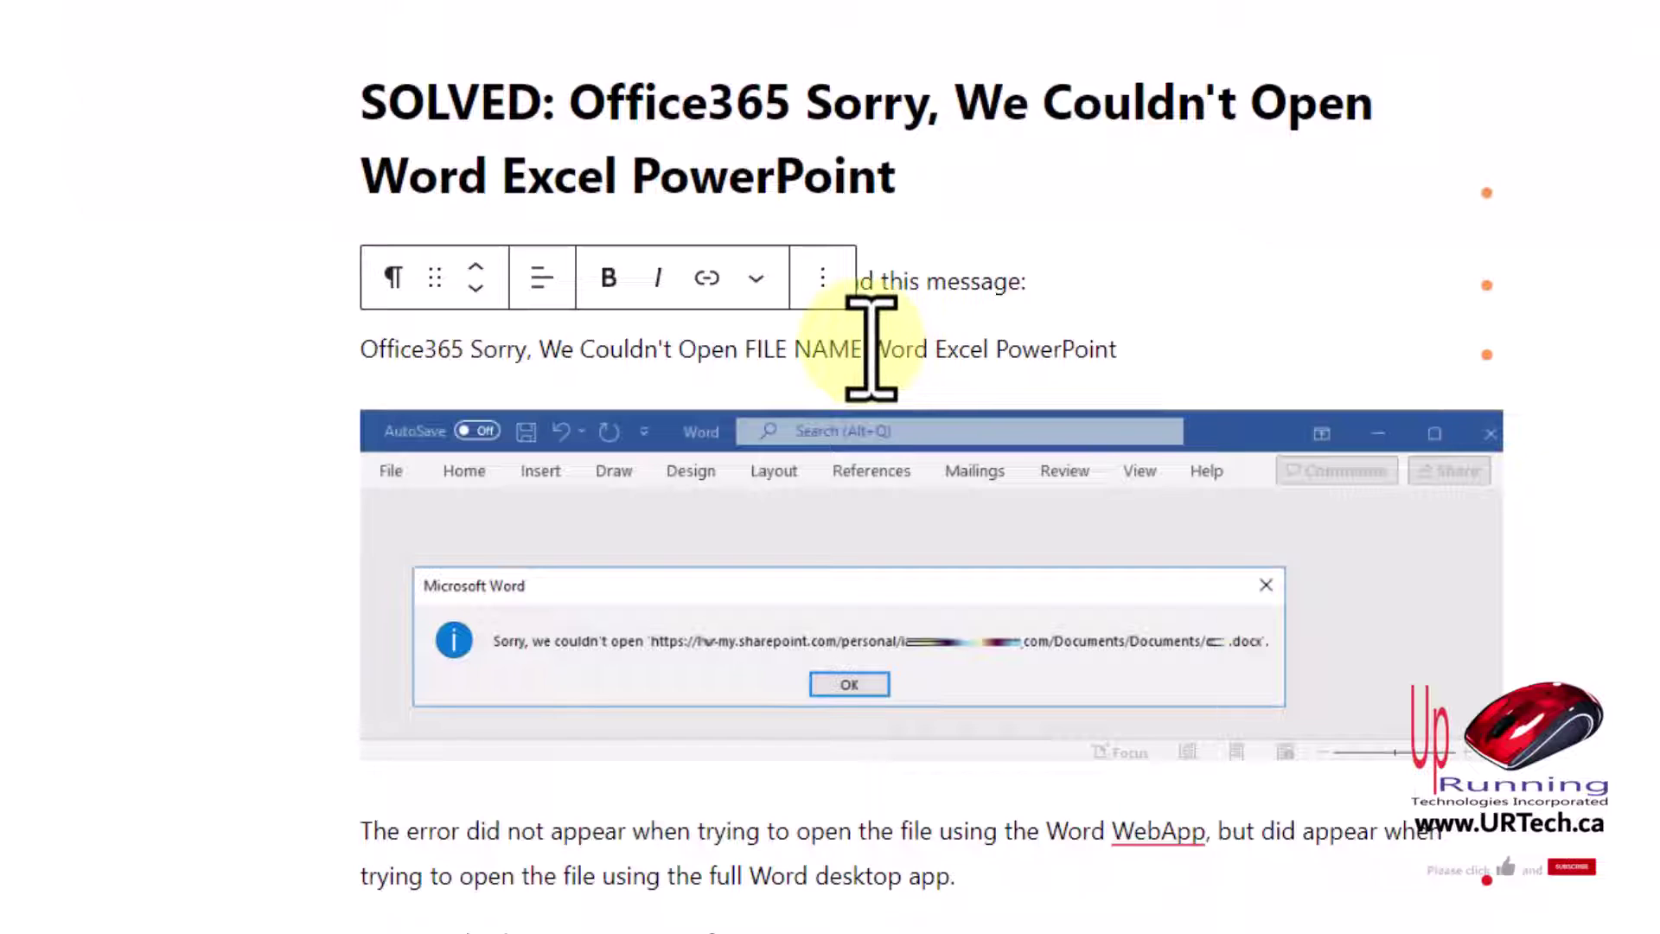
# - Make the message's FILE NAME italic without angle brackets and update the post
pyautogui.moveTo(867, 347); pyautogui.dragTo(755, 346)
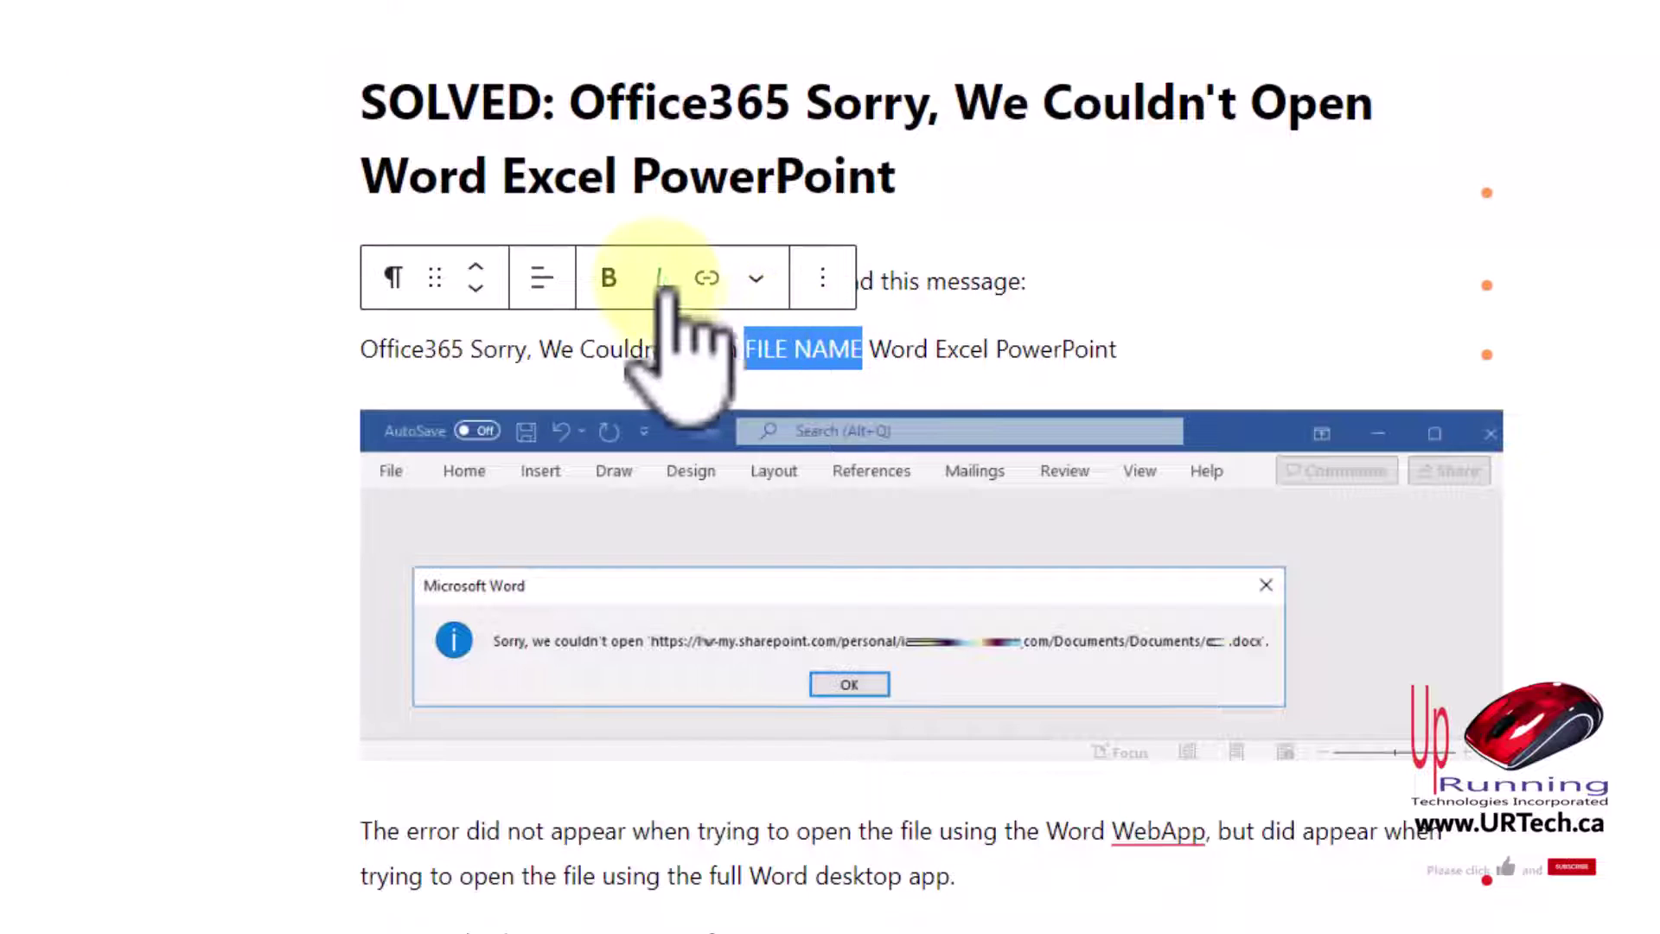
pyautogui.click(658, 277)
pyautogui.click(946, 284)
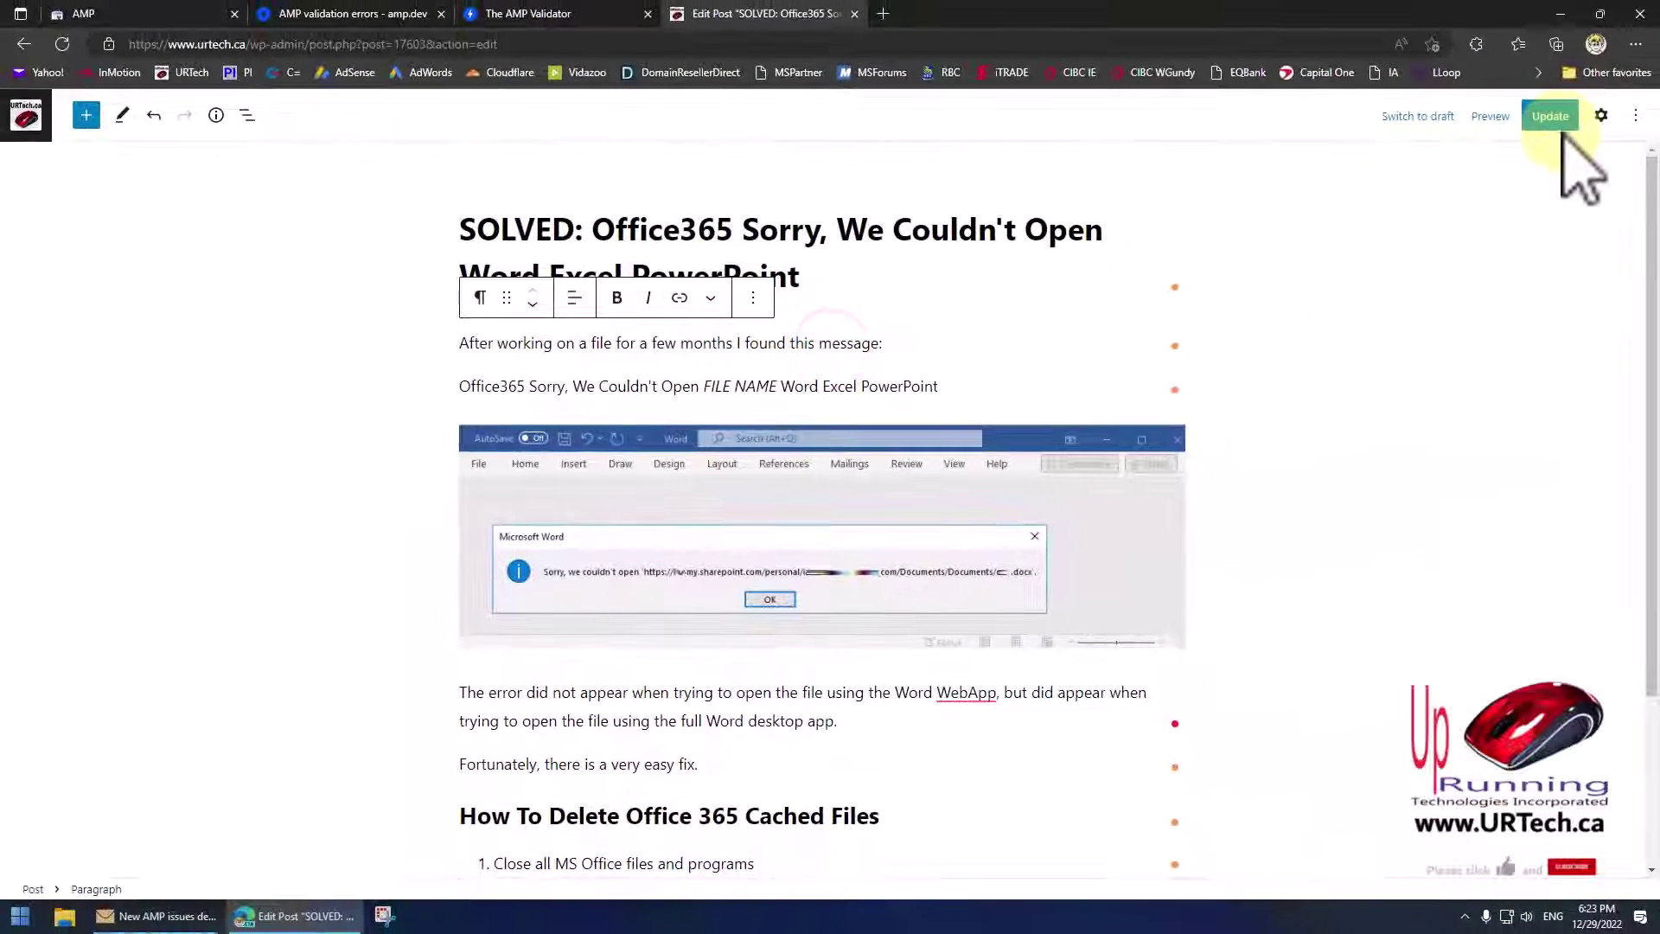
pyautogui.click(1546, 117)
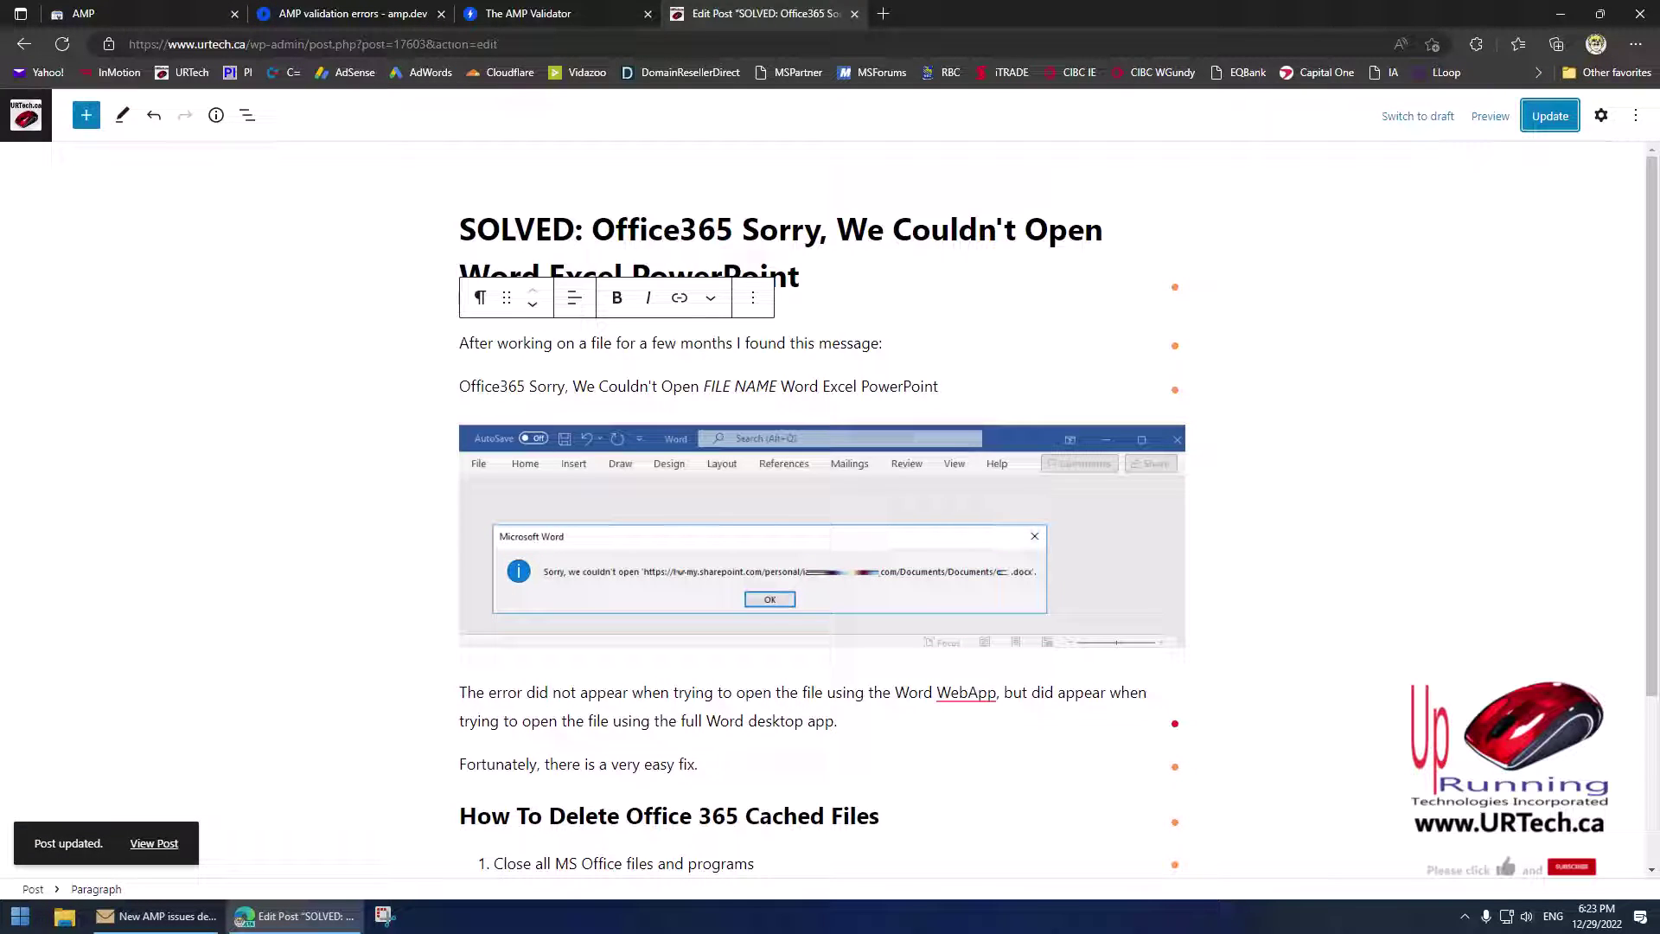
# - Request validation of the Disallowed tag fix and dismiss the Cannot continue validation notice
pyautogui.click(152, 13)
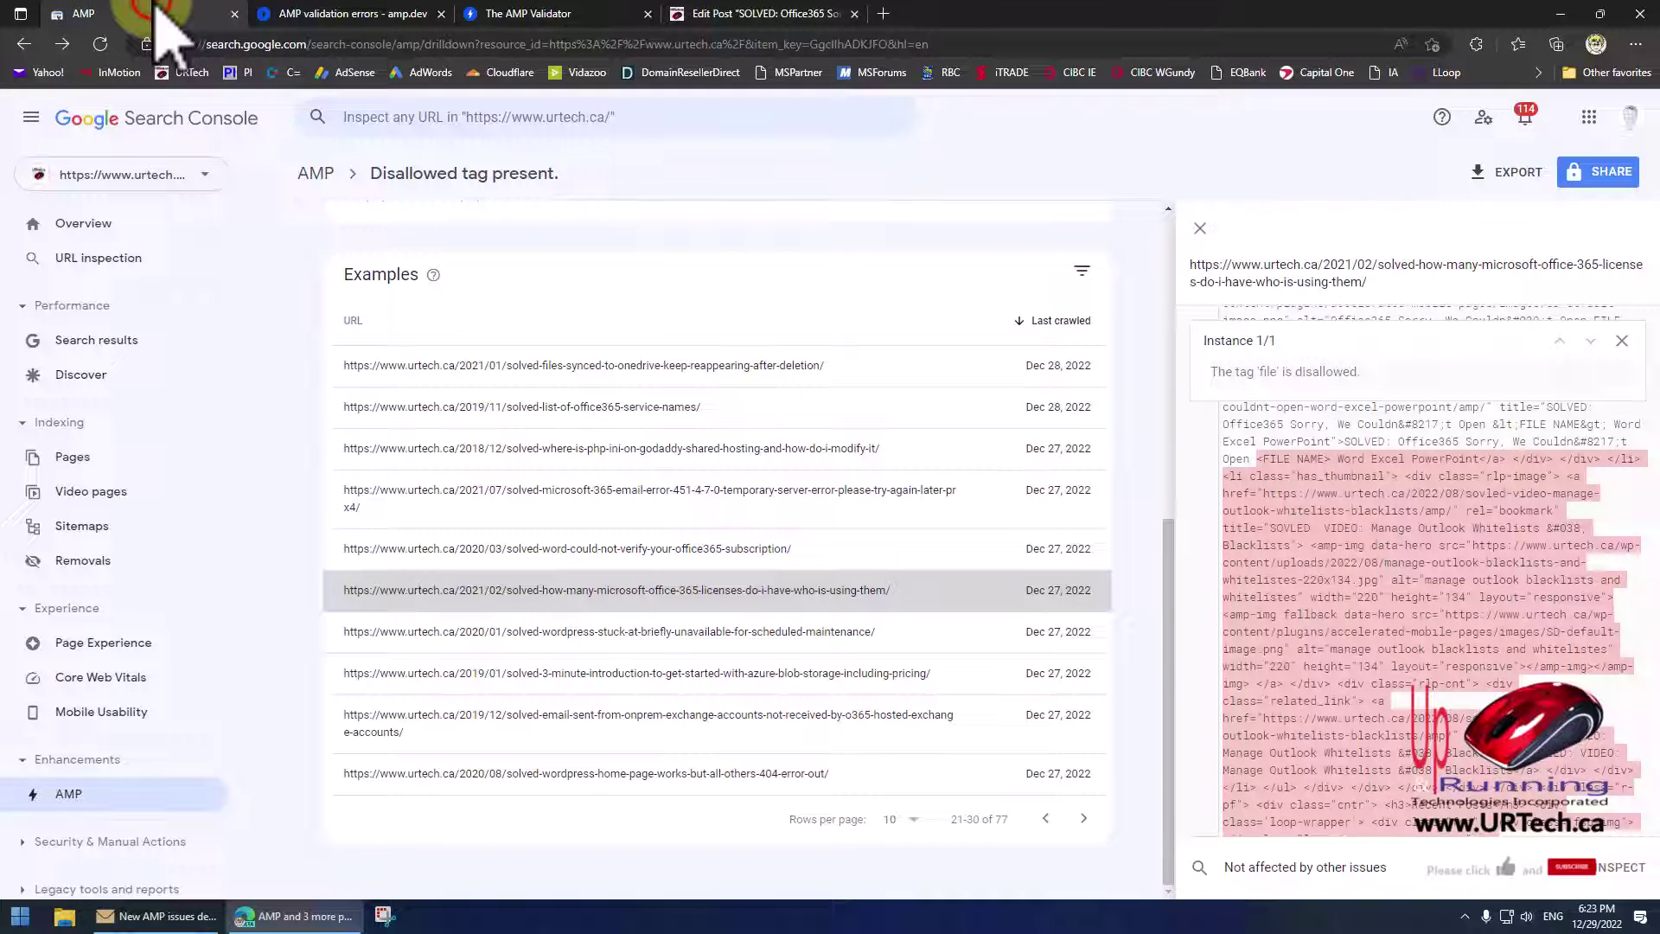
pyautogui.scroll(6, 960, 519)
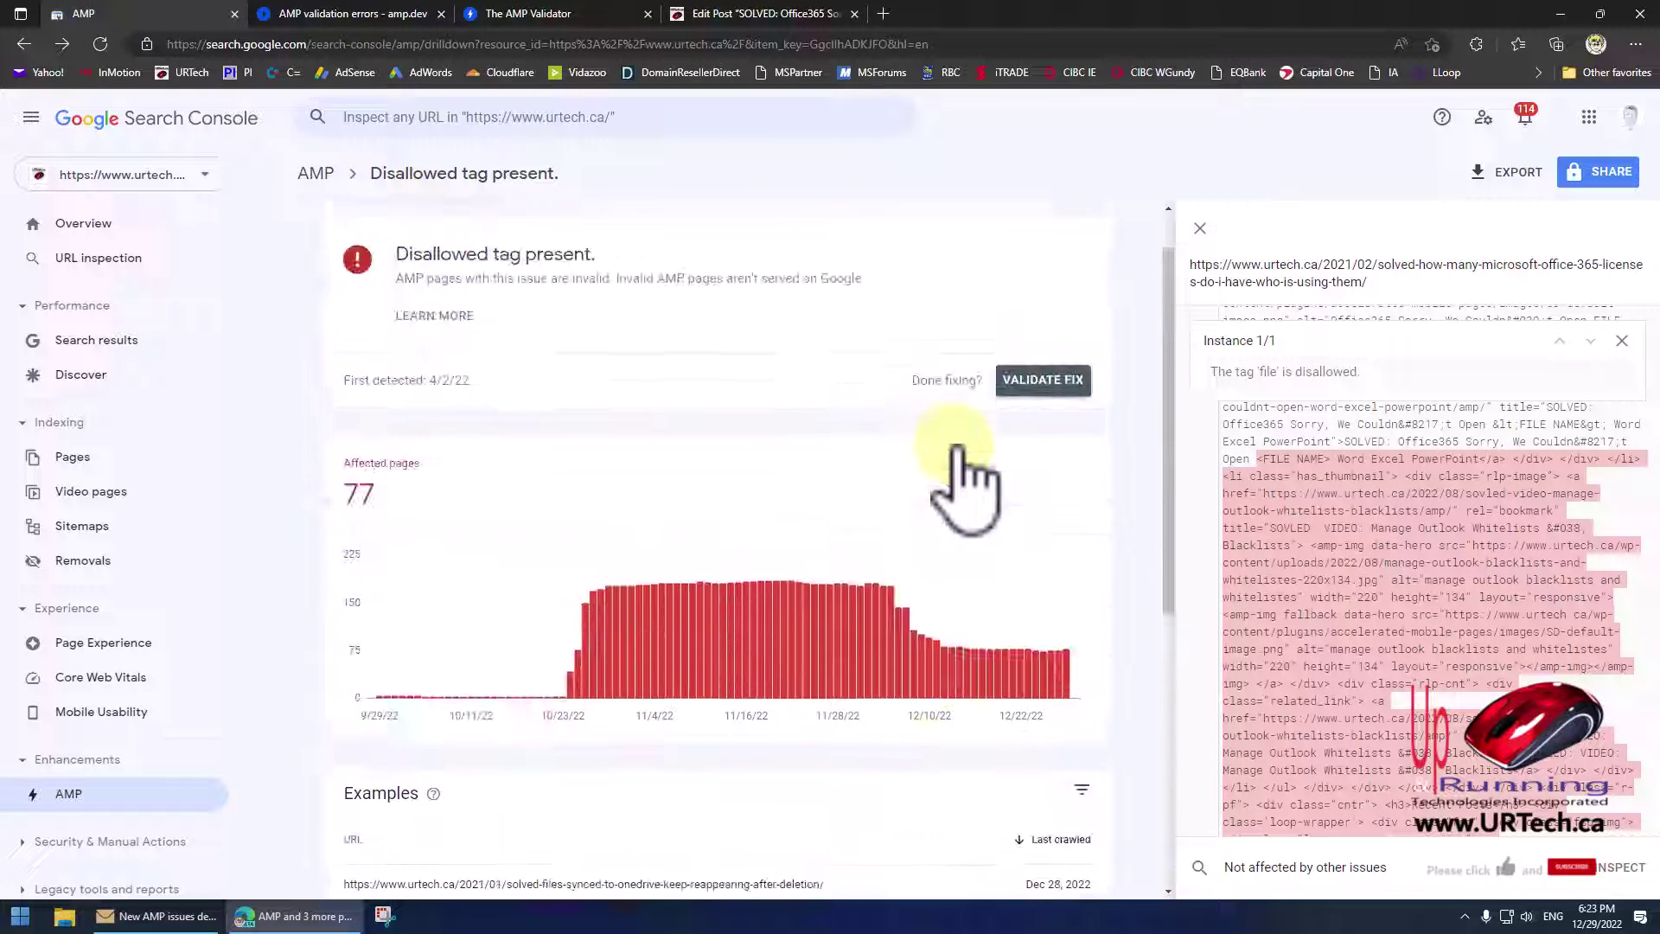
pyautogui.click(1050, 385)
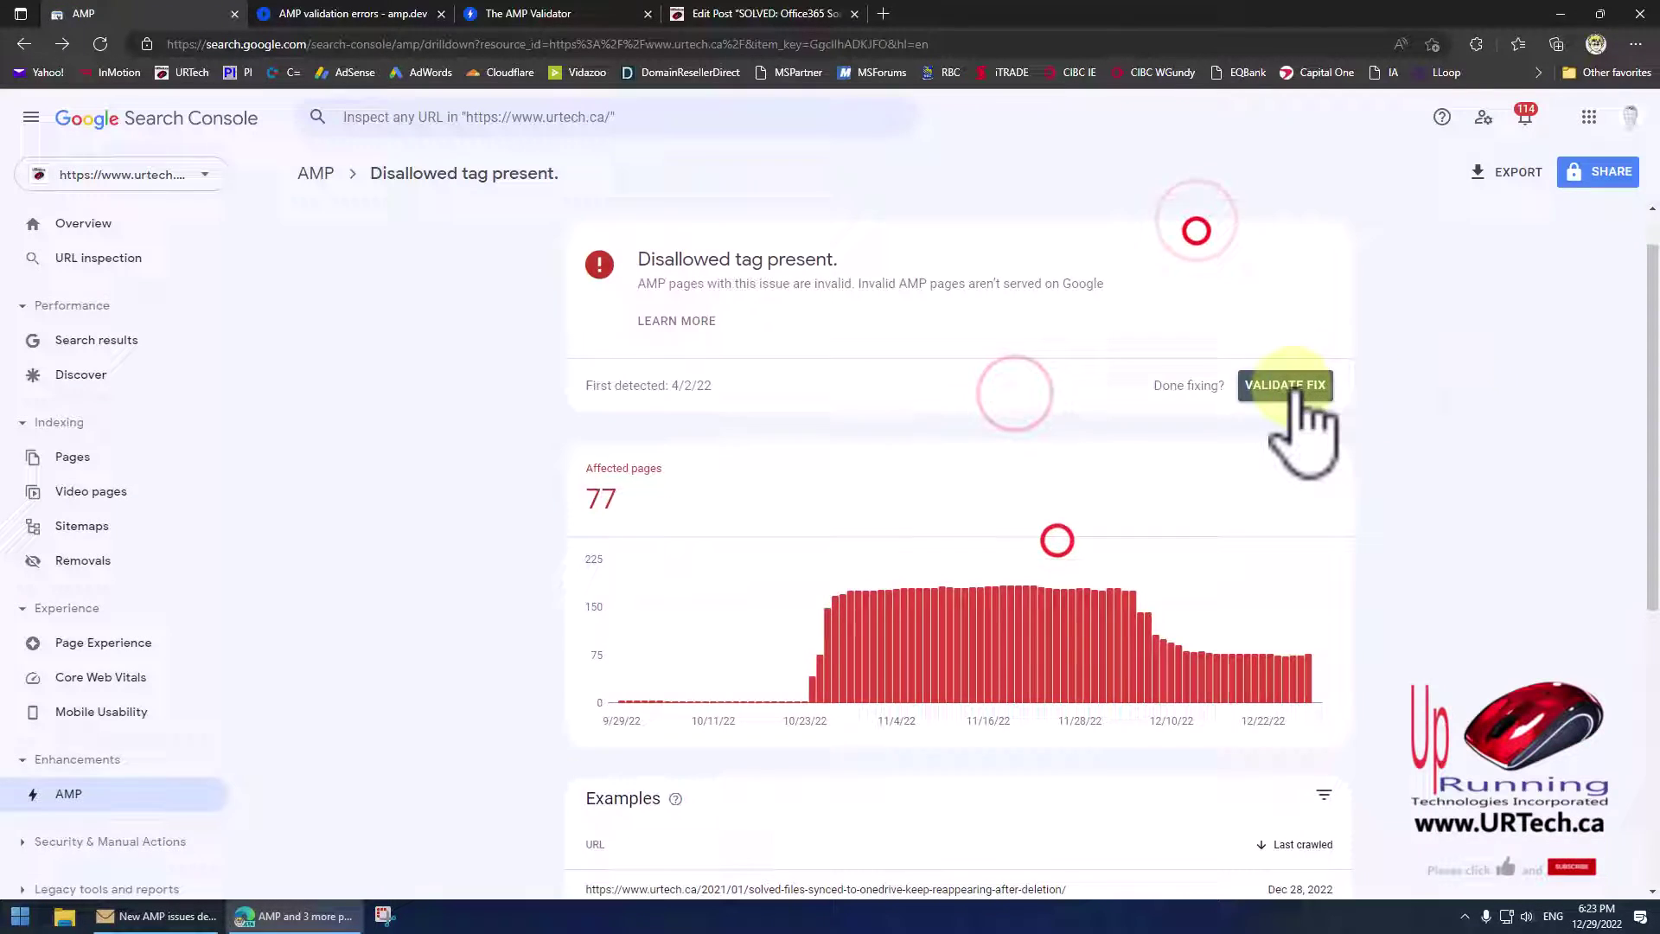
pyautogui.click(1291, 387)
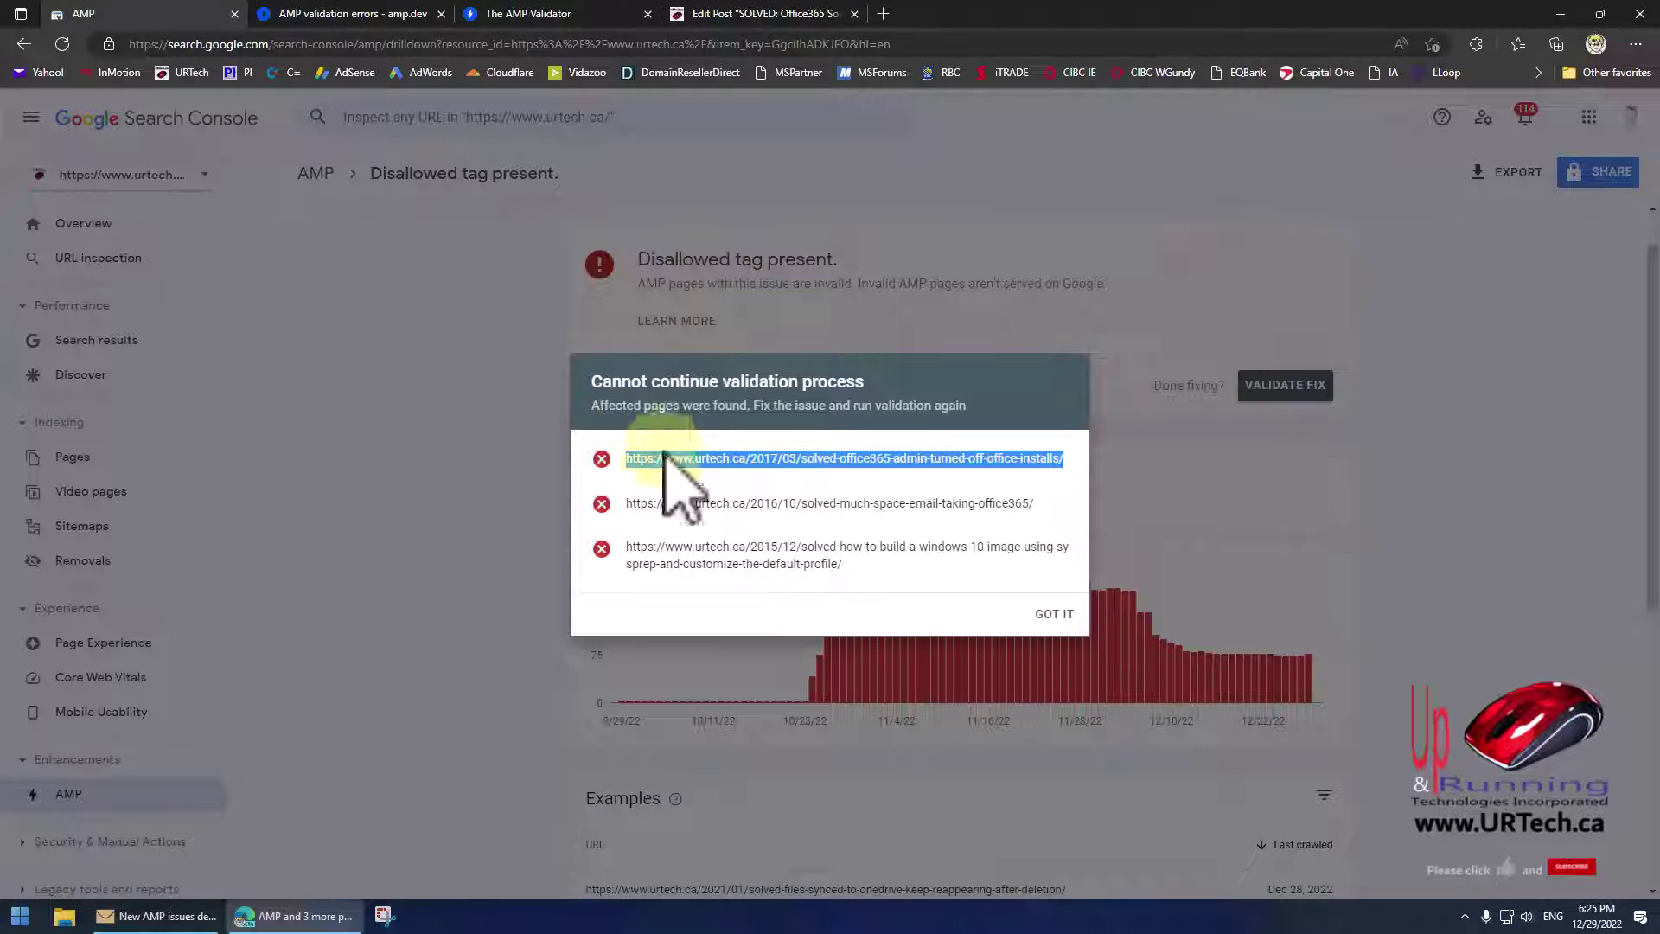
pyautogui.click(781, 458)
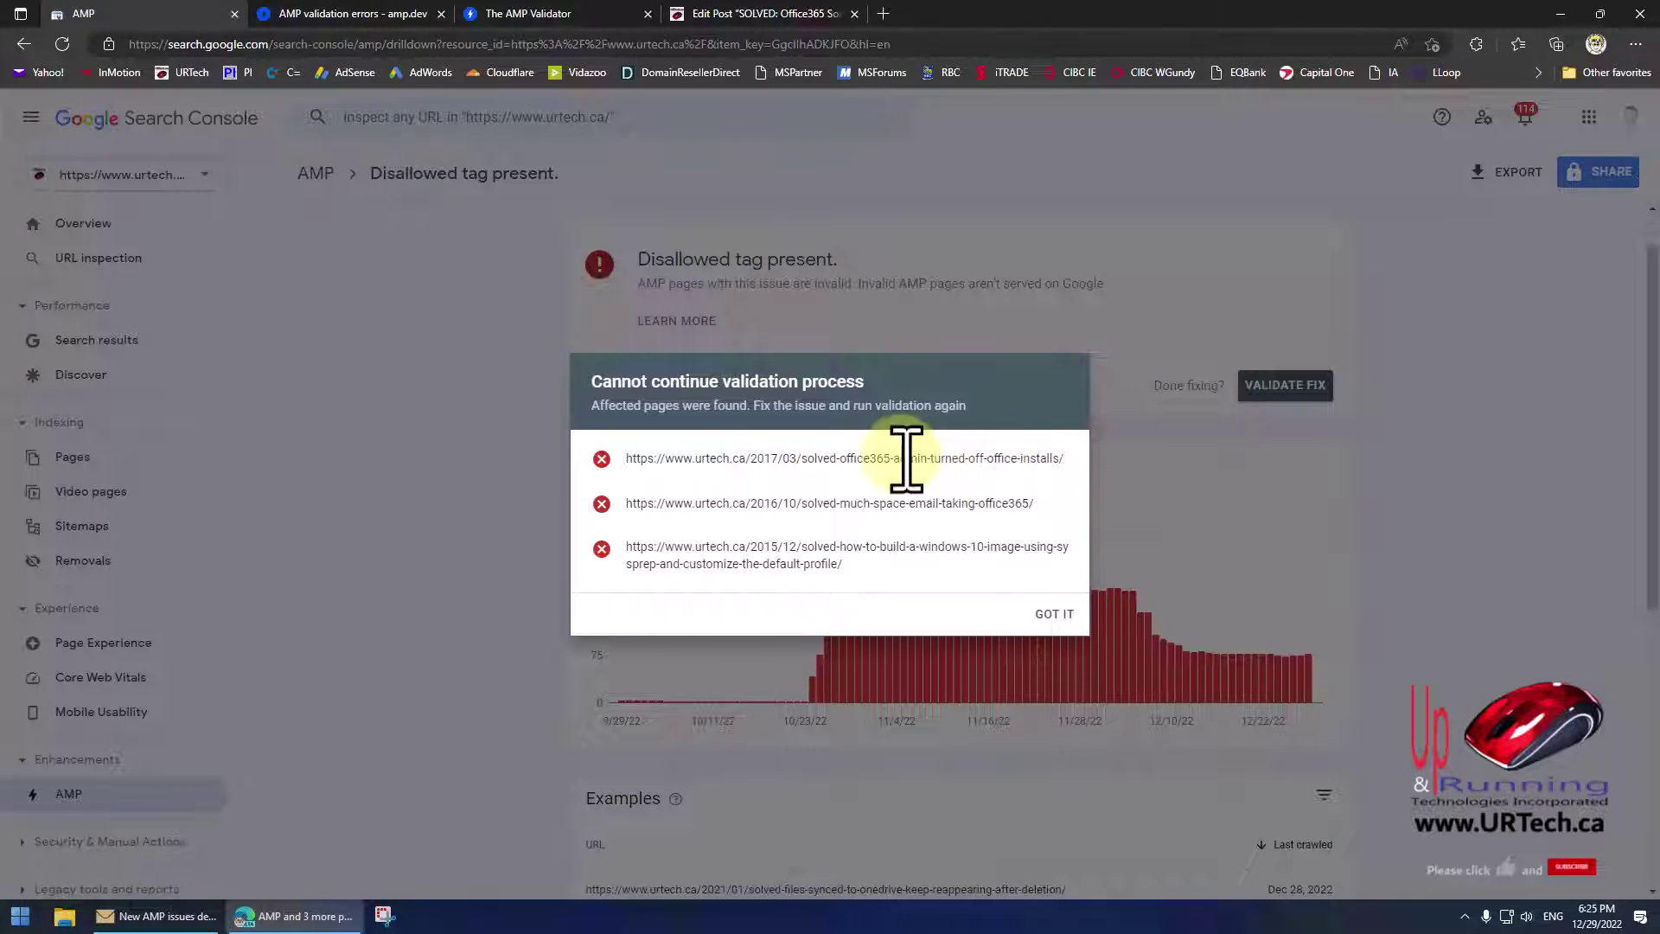
pyautogui.click(1053, 615)
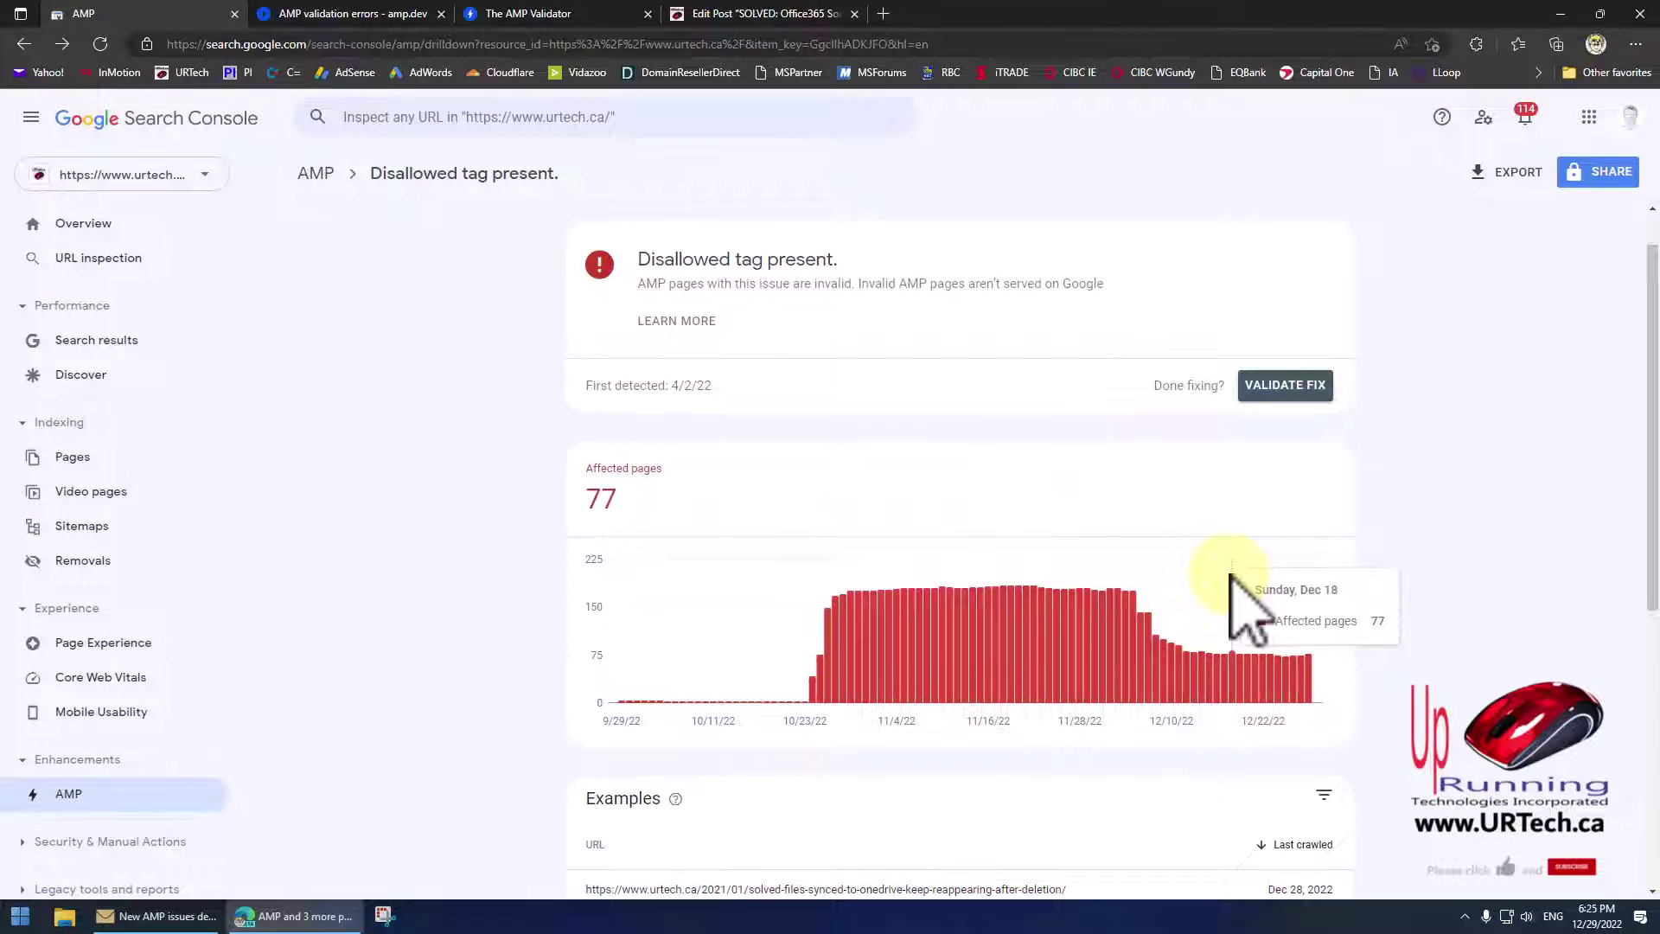
# - Open the details of the files-synced-to-OneDrive example, whose code also contains FILE NAME
pyautogui.scroll(-5, 1227, 575)
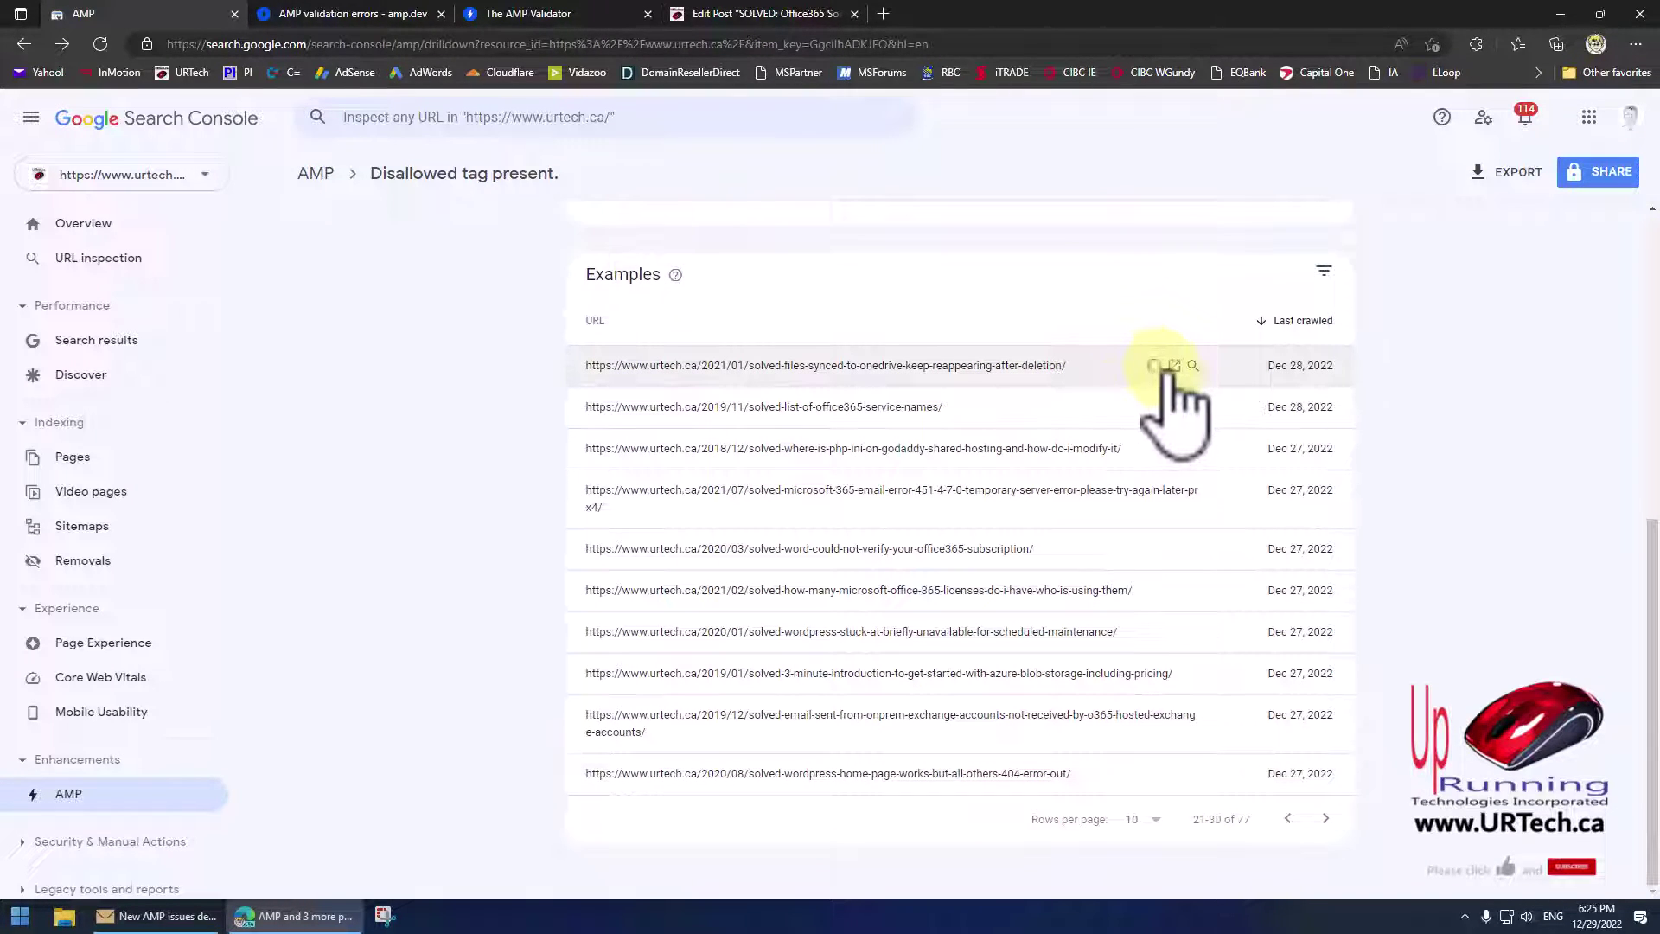
pyautogui.click(1103, 363)
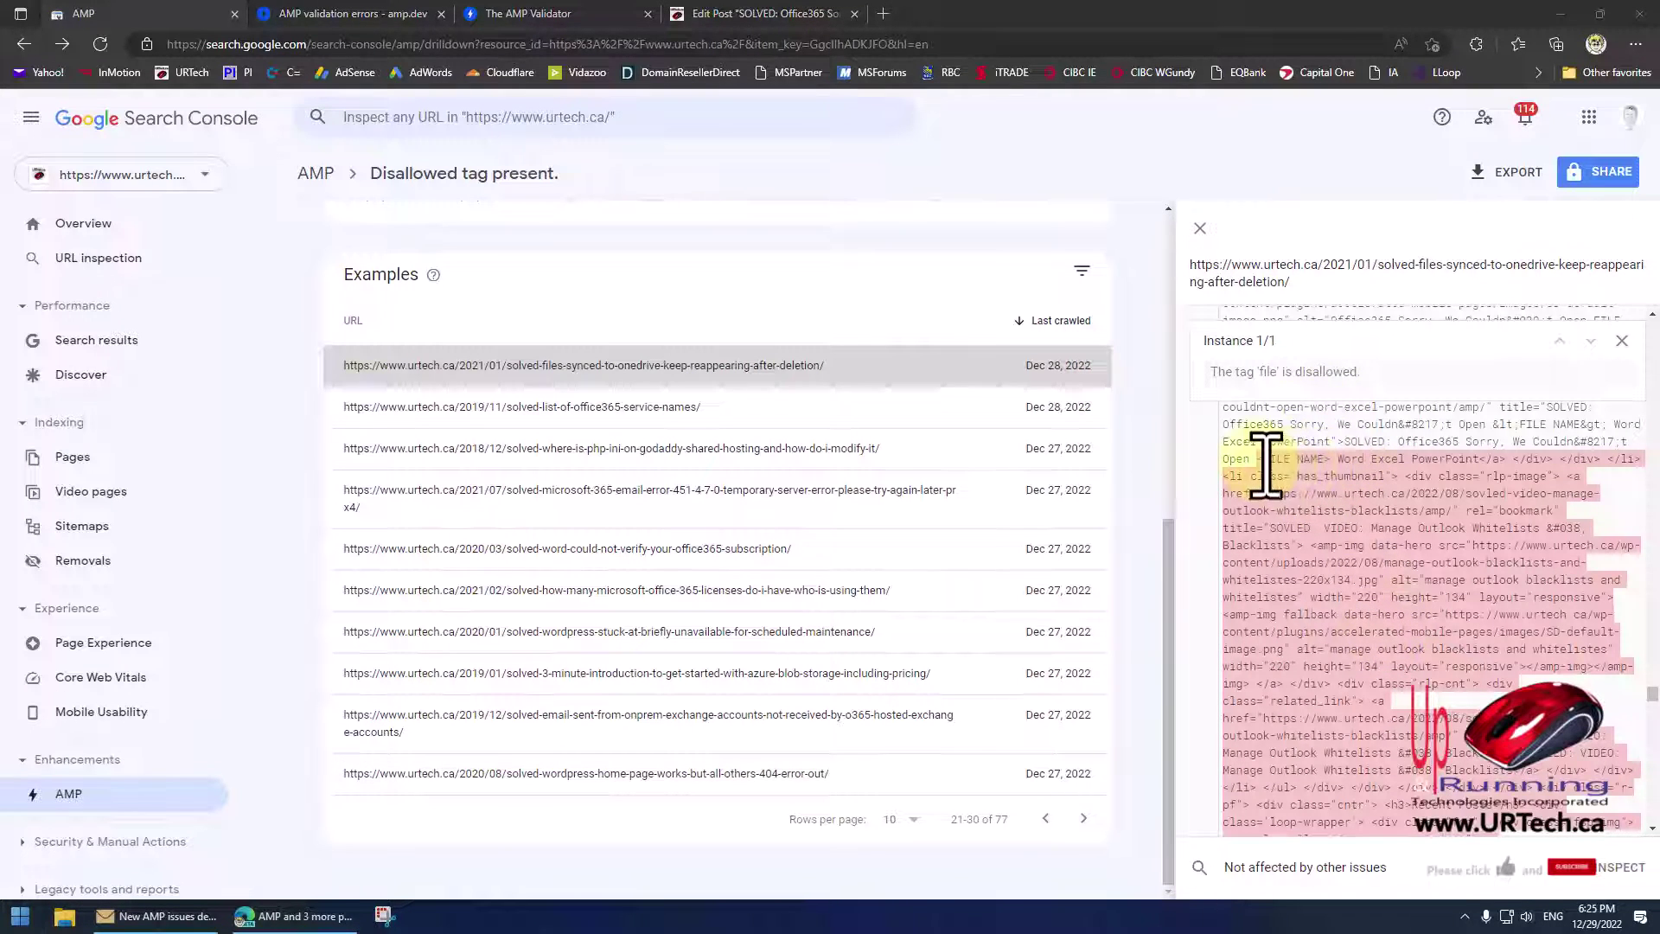
pyautogui.click(1260, 461)
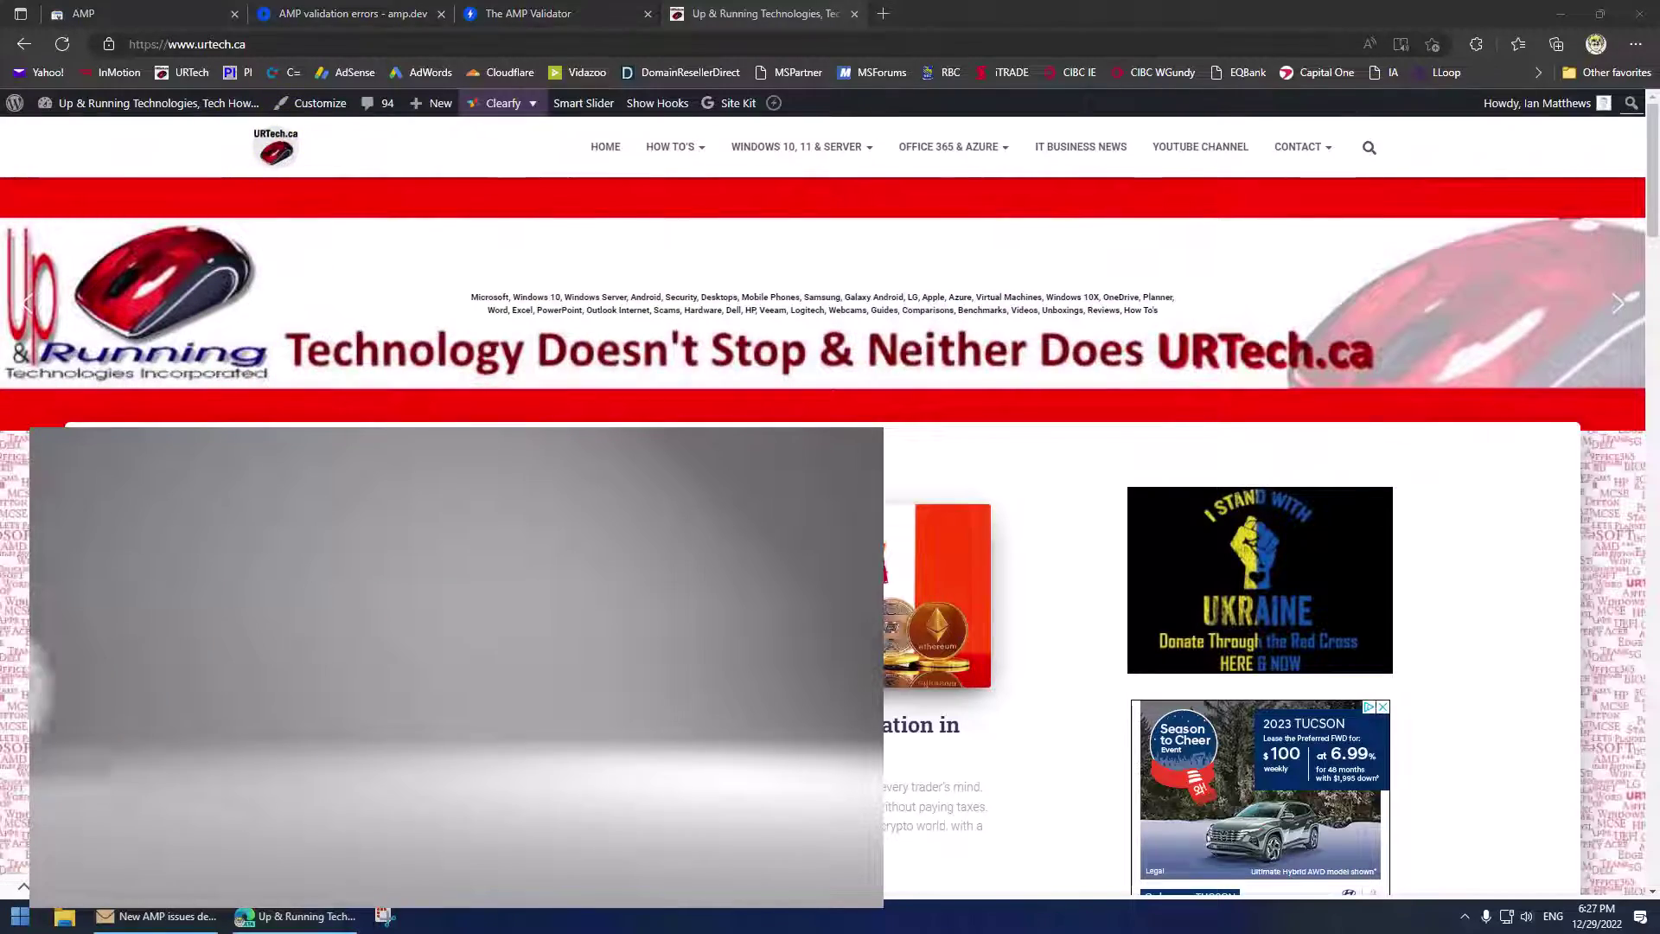
# - Scroll down the URTech.ca home page through its recent article cards
pyautogui.scroll(-4, 830, 536)
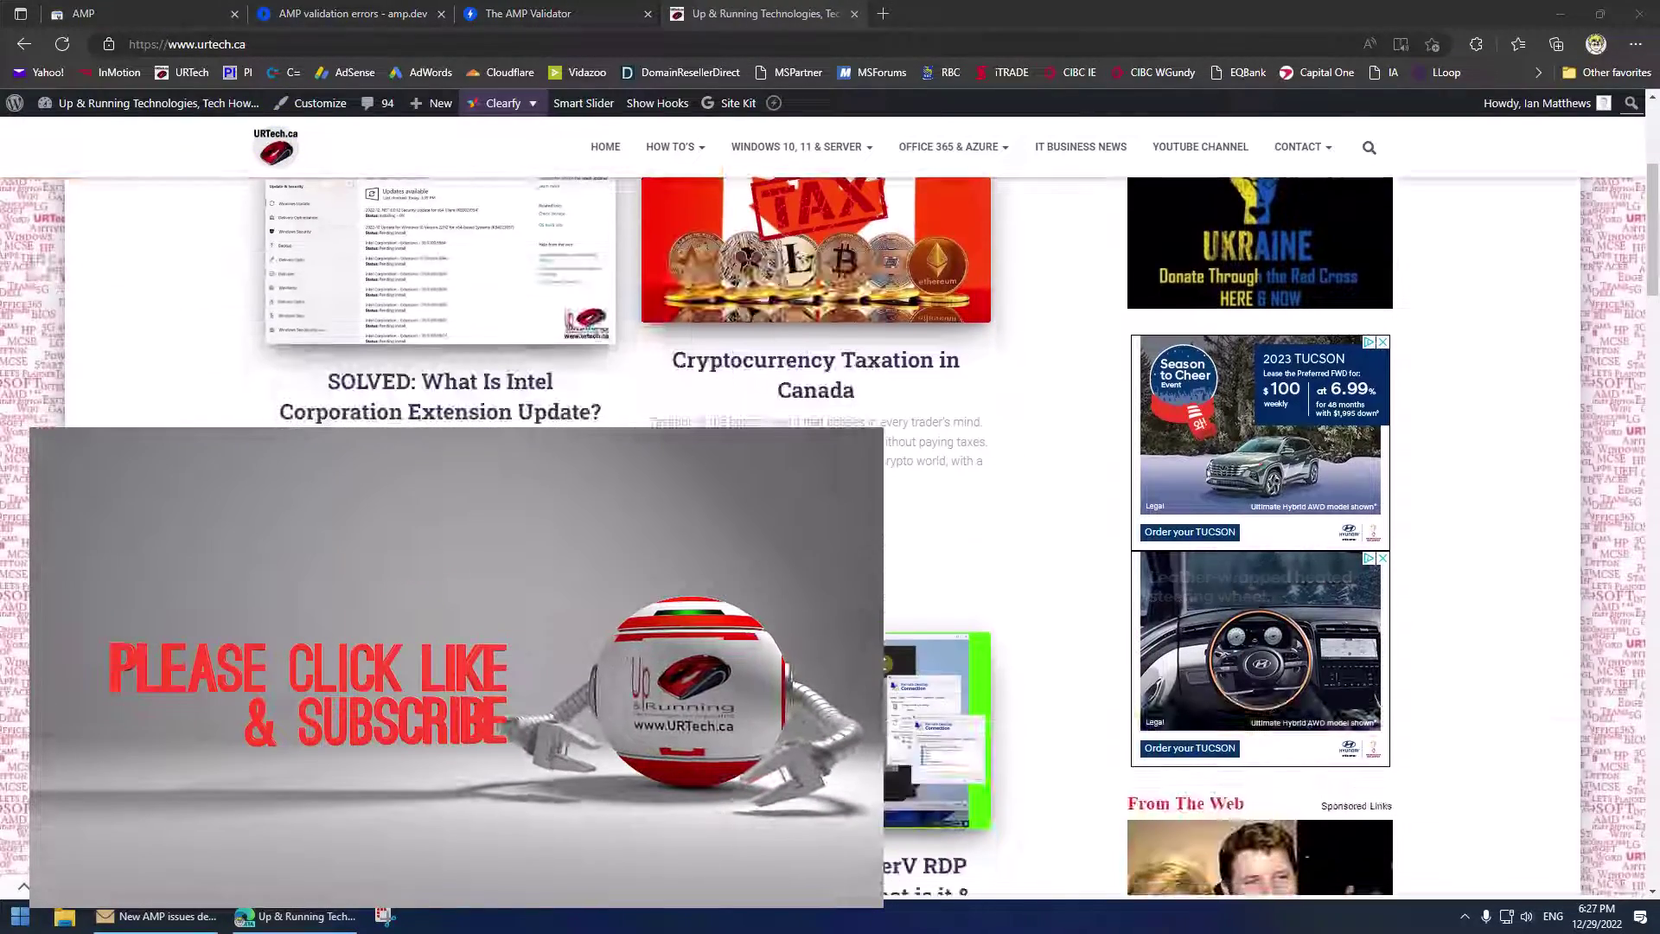
pyautogui.scroll(-2, 186, 613)
pyautogui.scroll(-1, 195, 615)
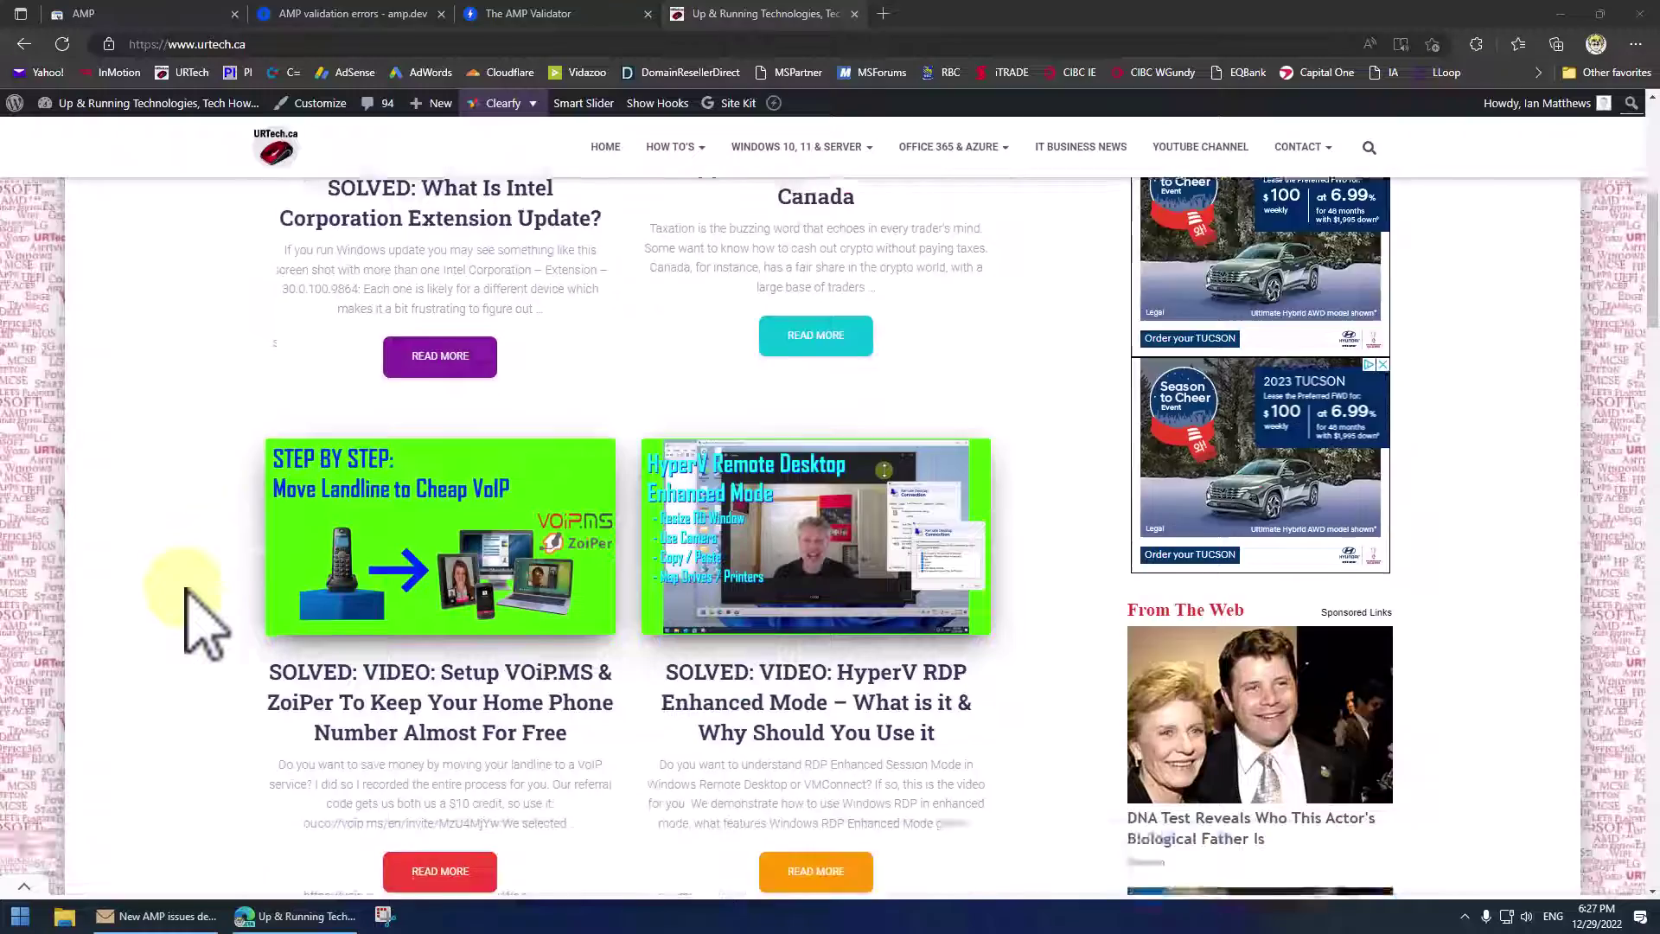
pyautogui.scroll(-5, 185, 614)
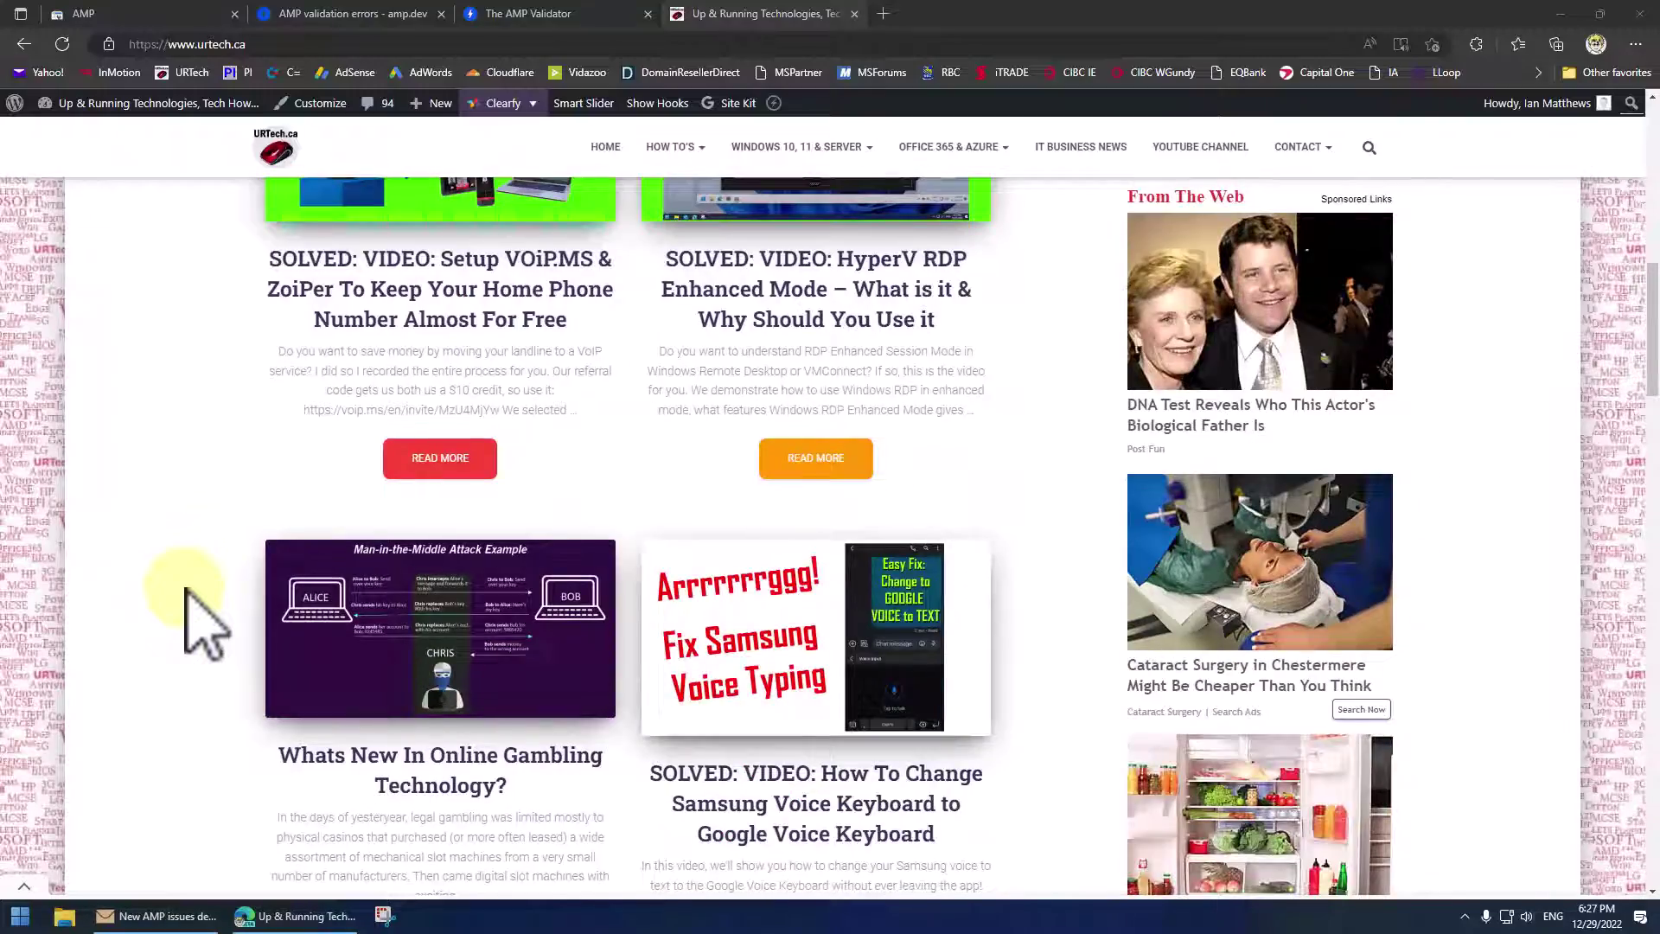